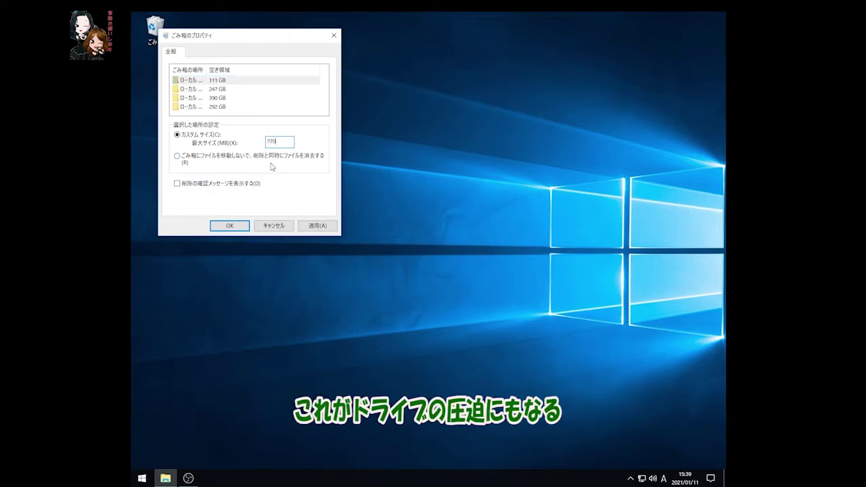
- Reduce the Recycle Bin's maximum size for the 247 GB, 390 GB and 292 GB local drives and apply the settings
click(220, 90)
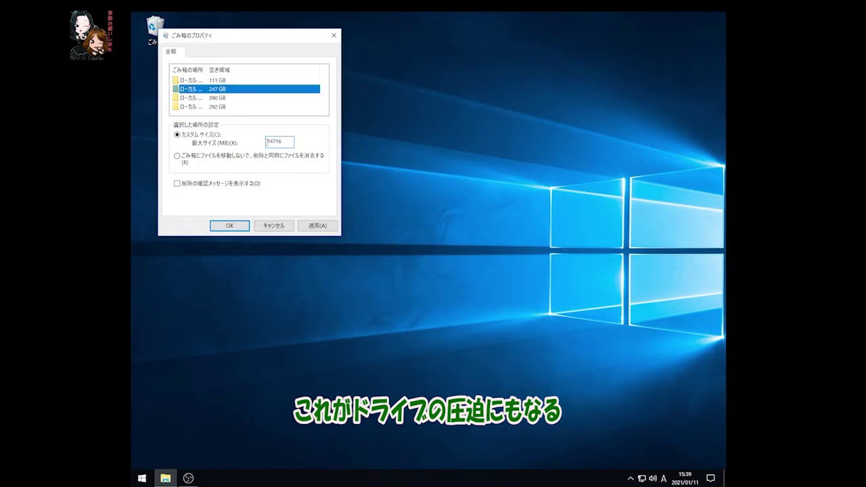
click(268, 141)
click(216, 98)
click(269, 141)
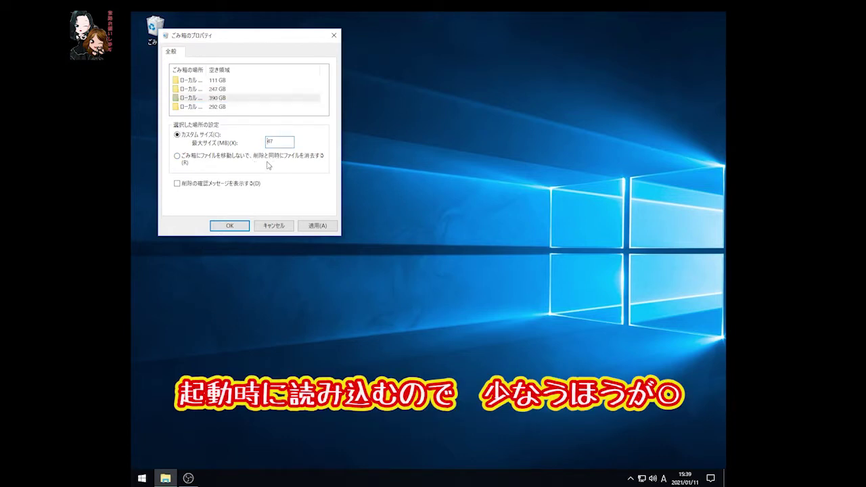
click(199, 107)
click(268, 142)
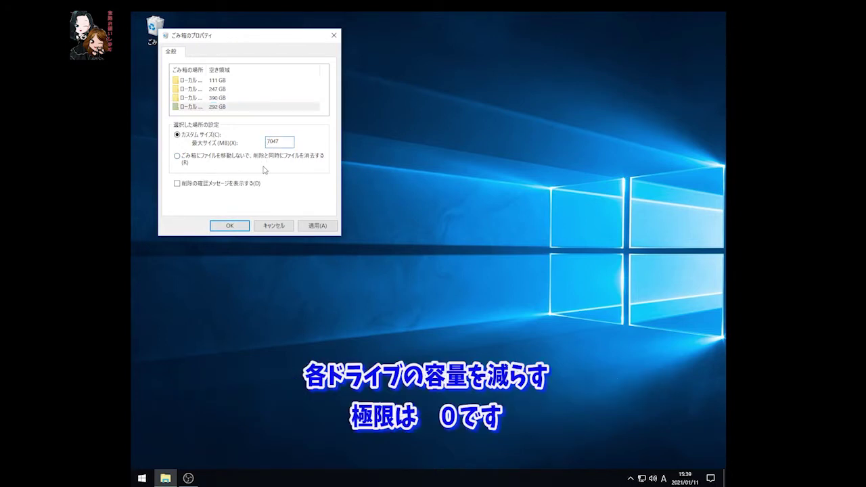
text(9)
click(317, 227)
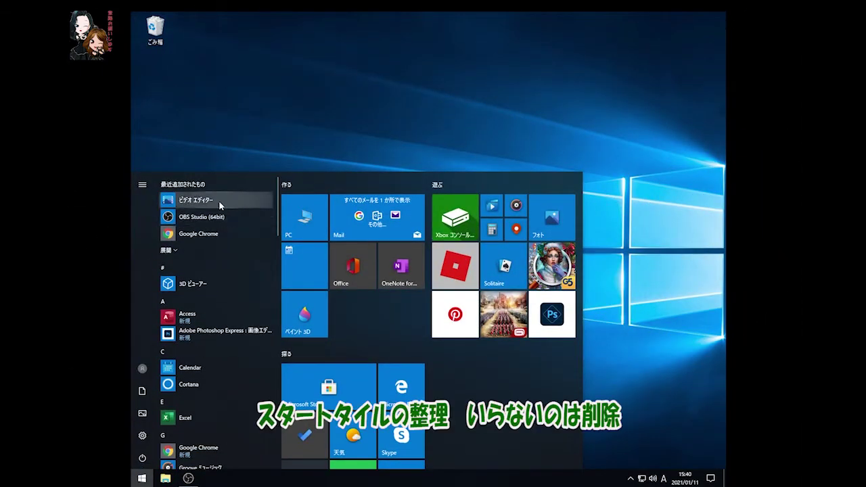
- Pin the Mail app from its Start tile to the taskbar
right_click(358, 227)
mouse_move(400, 278)
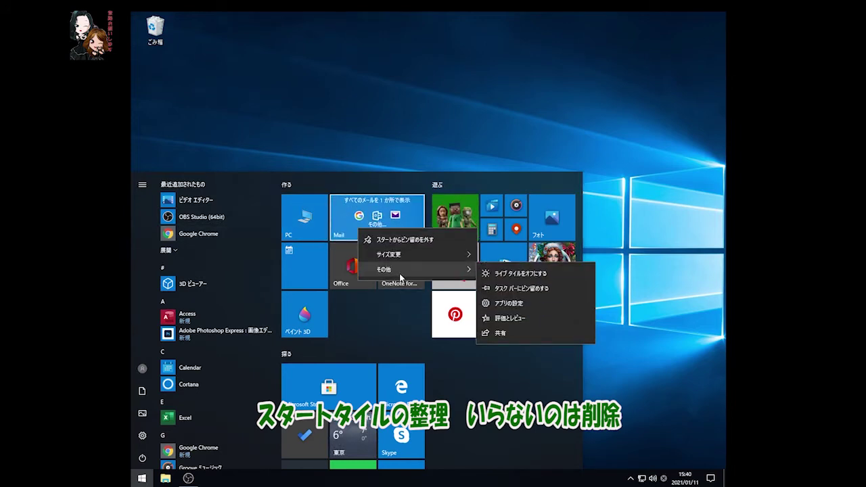
click(554, 288)
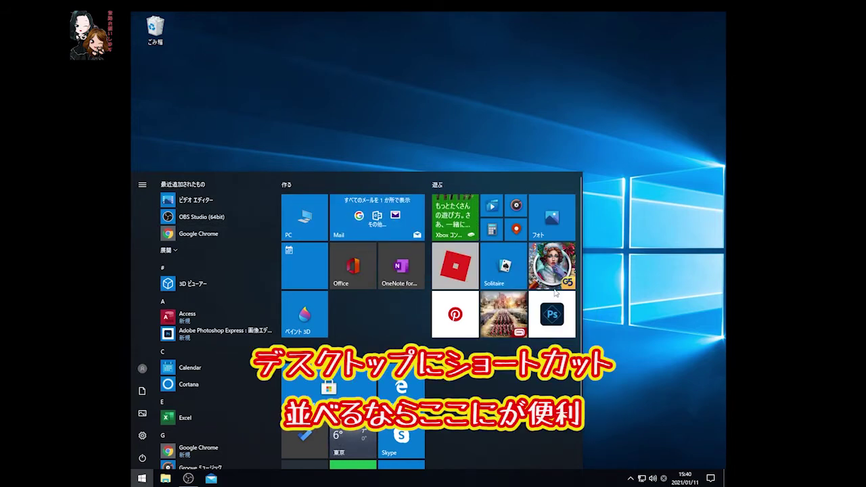
- Unpin unneeded tiles such as OneNote from Start and narrow the Start menu to a single column of tile groups
right_click(299, 269)
mouse_move(336, 285)
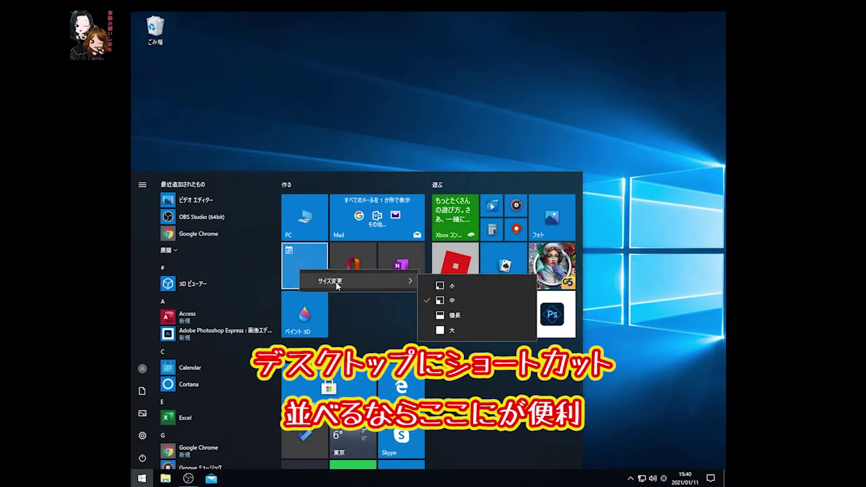
click(351, 329)
right_click(392, 278)
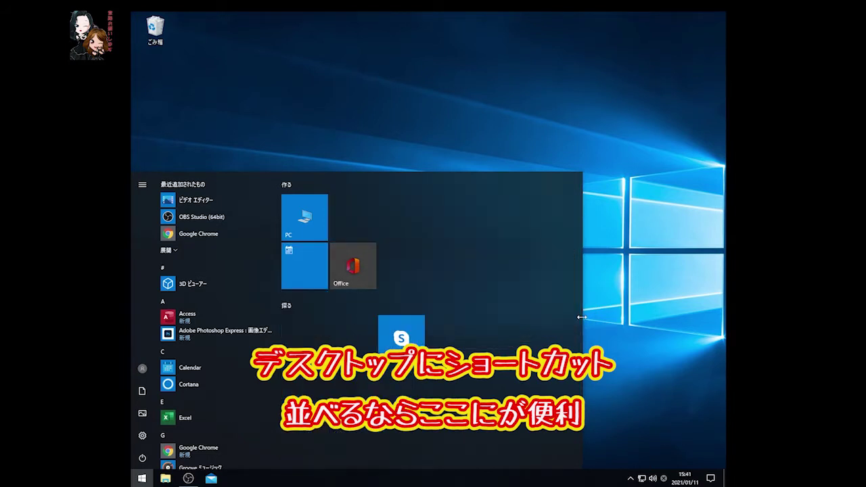
drag(581, 317, 432, 315)
- Check whether Calendar, Cortana and Groove Music in the Start app list offer an uninstall option
right_click(218, 371)
click(276, 385)
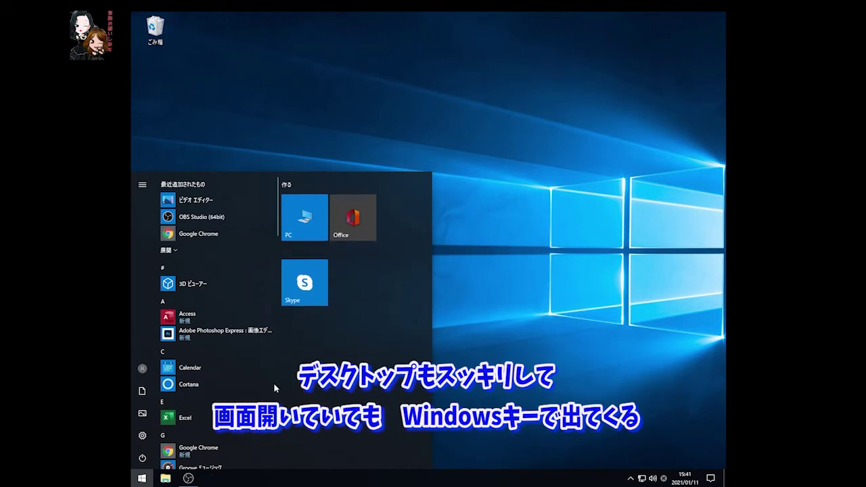
right_click(226, 383)
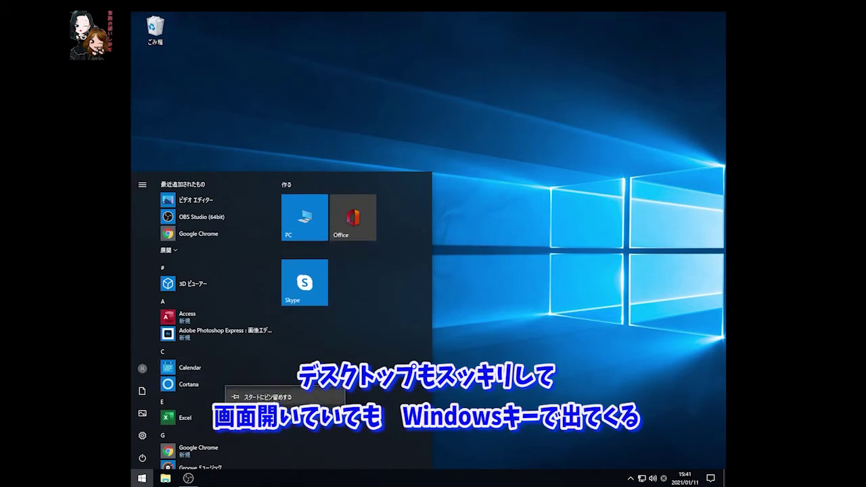
click(244, 366)
scroll(233, 390, down, 3)
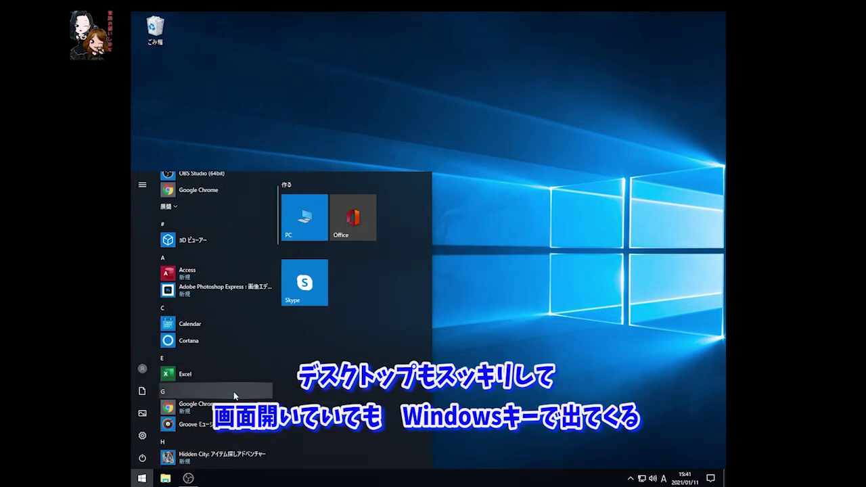
right_click(245, 383)
mouse_move(296, 404)
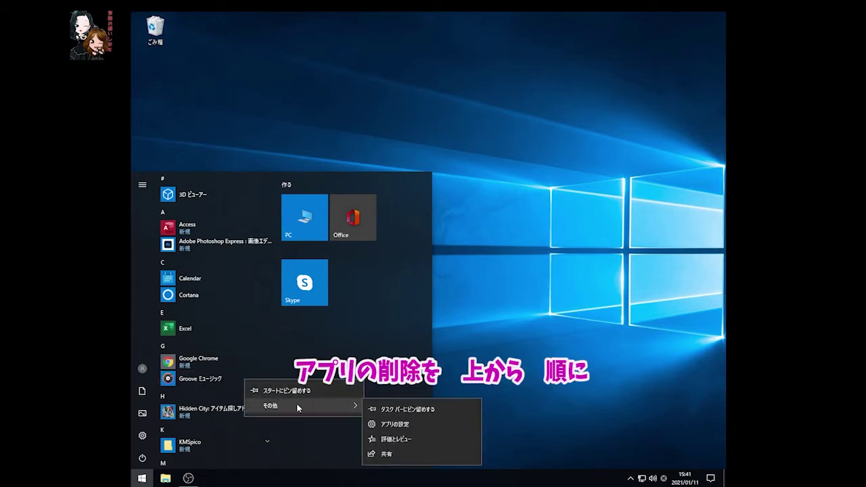
- Uninstall the Hidden City game from the Start app list
right_click(234, 410)
click(269, 434)
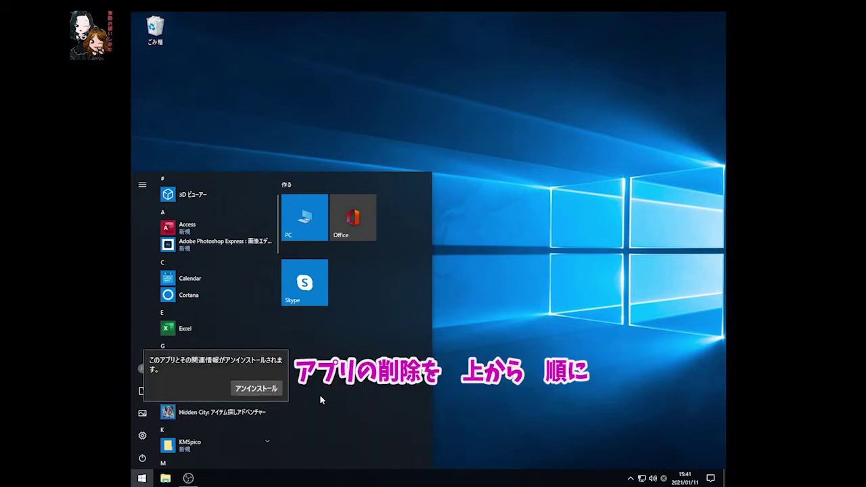
click(275, 387)
- Inspect the used and free space of local disk C: in its properties, then return to the desktop
click(165, 478)
right_click(230, 324)
click(263, 320)
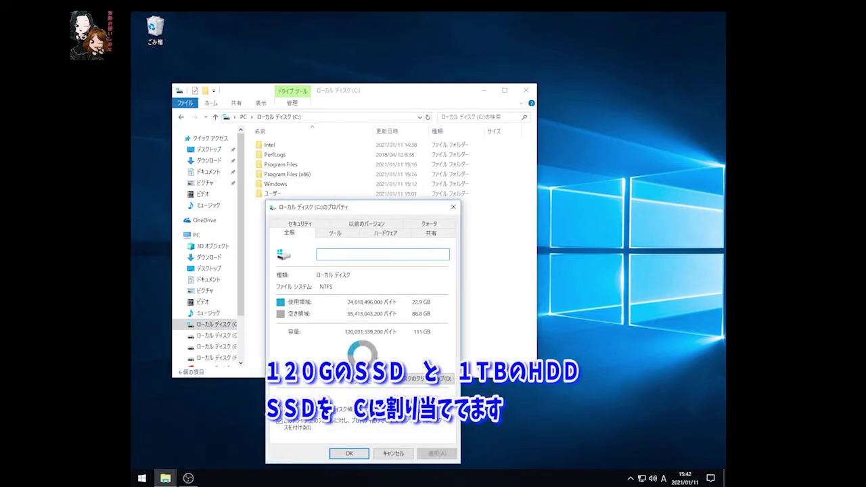
key(super+d)
- Uninstall モバイル通信プラン from the Start app list
key(super)
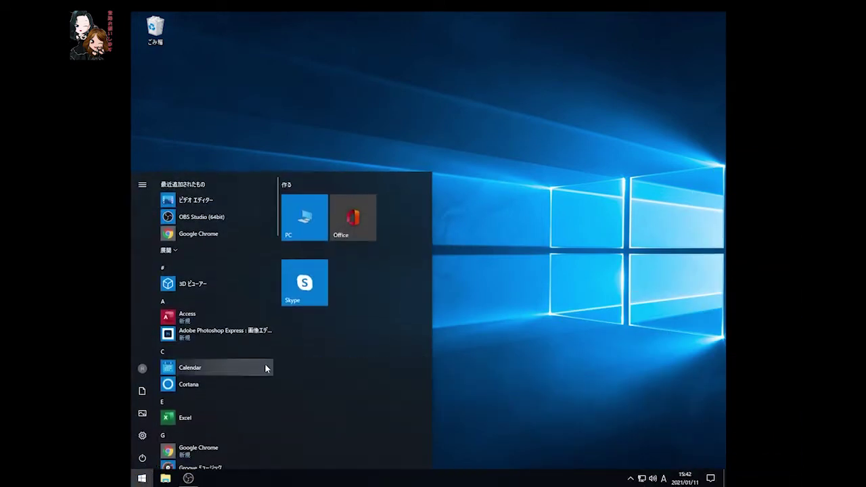
scroll(223, 396, down, 3)
right_click(230, 378)
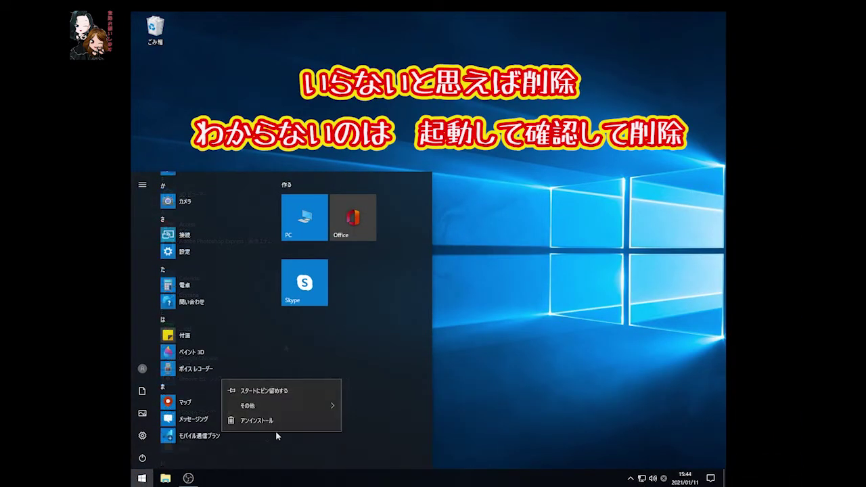
click(272, 420)
click(267, 413)
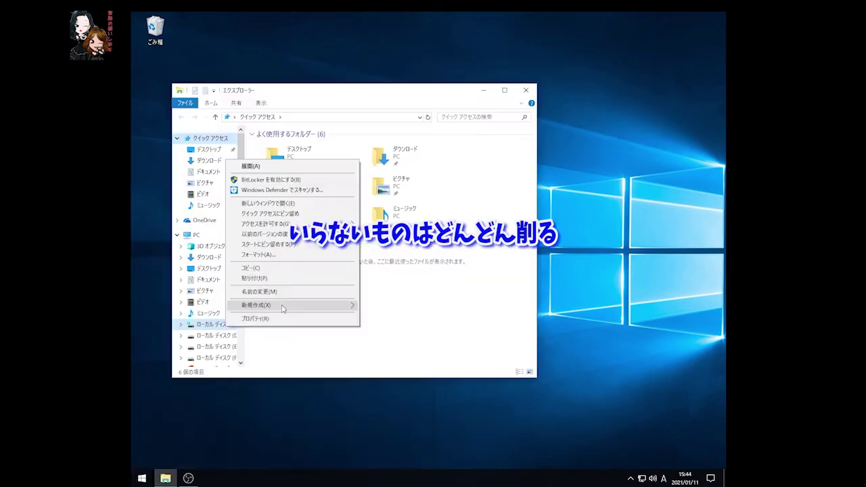
- Recheck the used space of local disk C: in its properties and close them
click(291, 304)
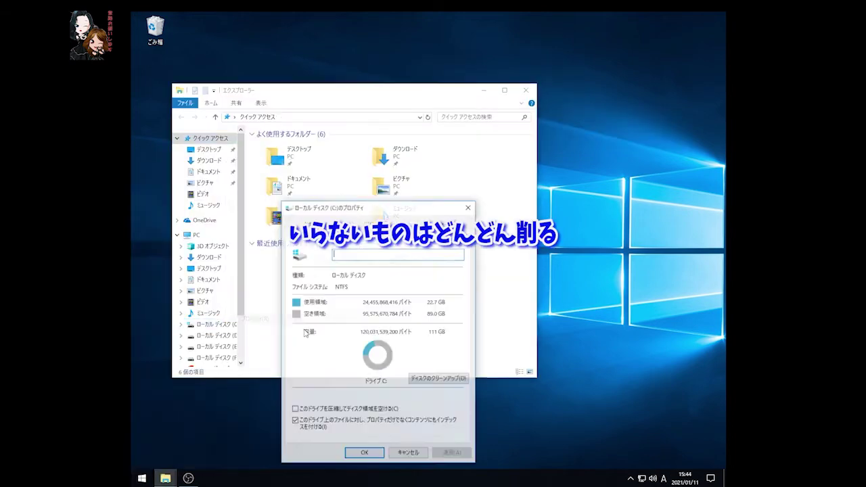
click(364, 453)
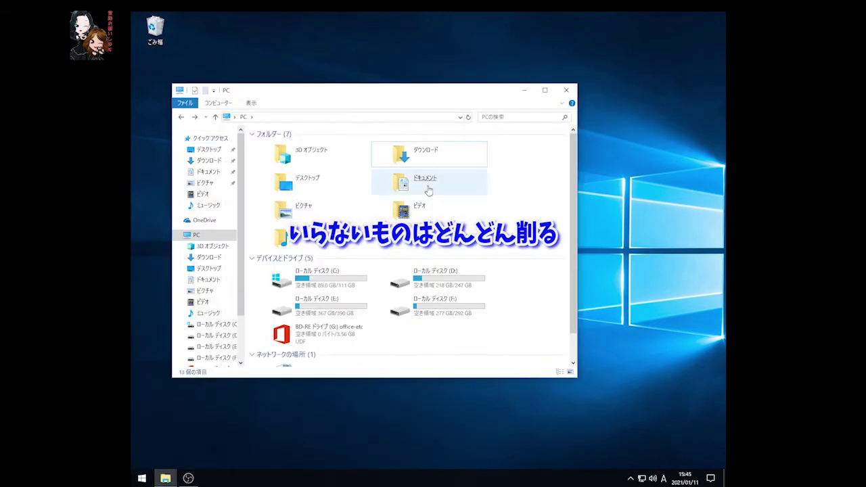
- Select the Downloads, Documents, Videos, Music and Pictures folders together in the PC view
click(429, 190)
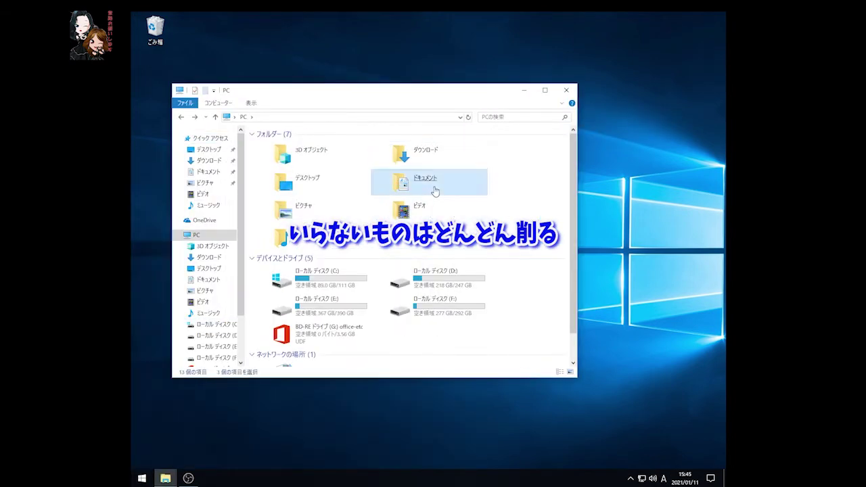
ctrl+click(433, 154)
ctrl+click(399, 213)
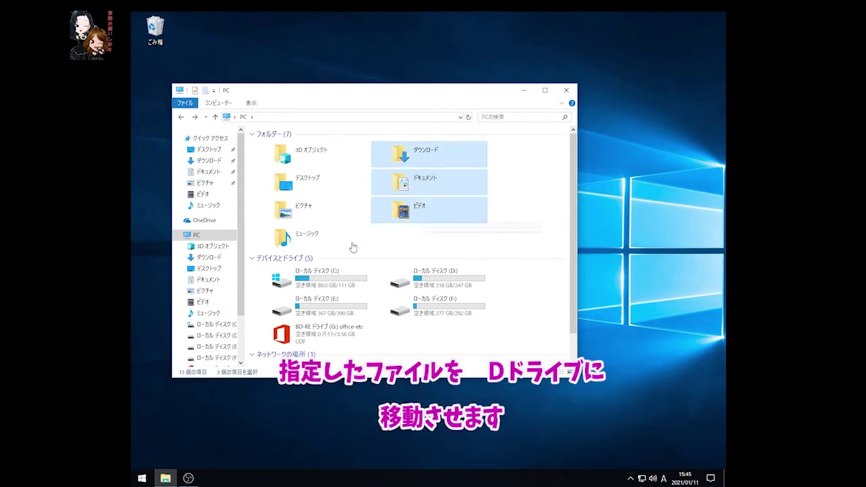
ctrl+click(338, 236)
ctrl+click(309, 204)
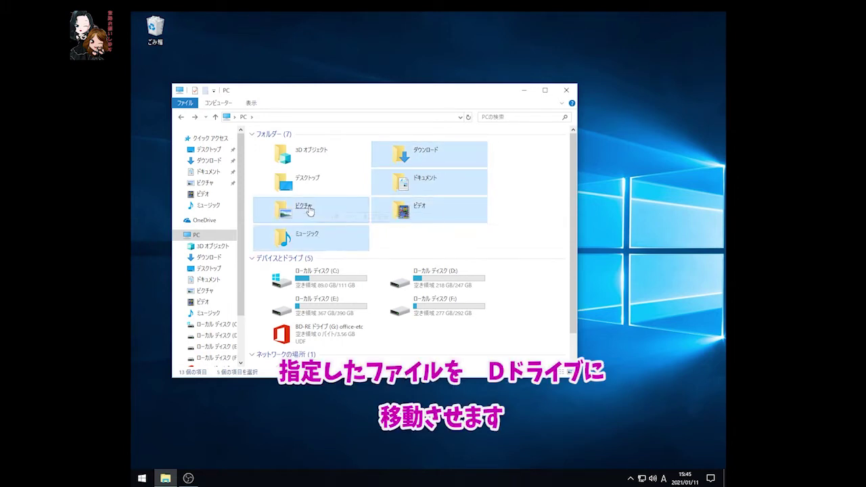
right_click(309, 206)
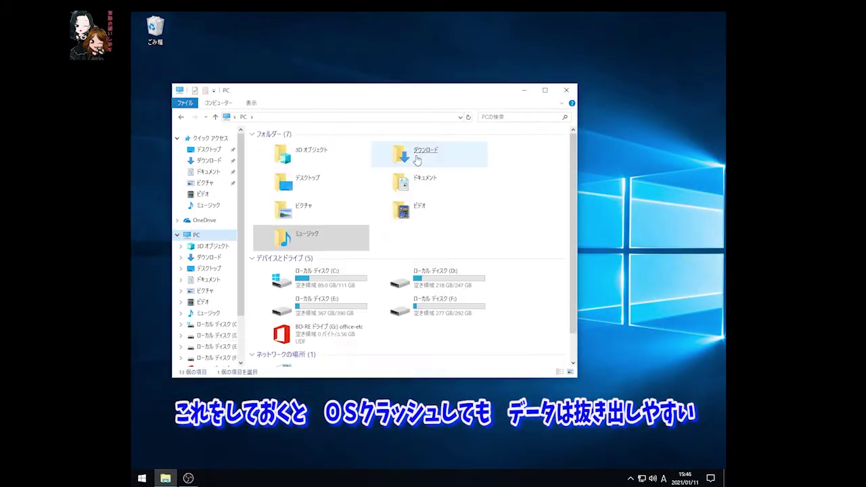
- Move the Downloads folder's location to D:\Downloads by choosing the existing Downloads folder on drive D:, and apply the change
right_click(413, 149)
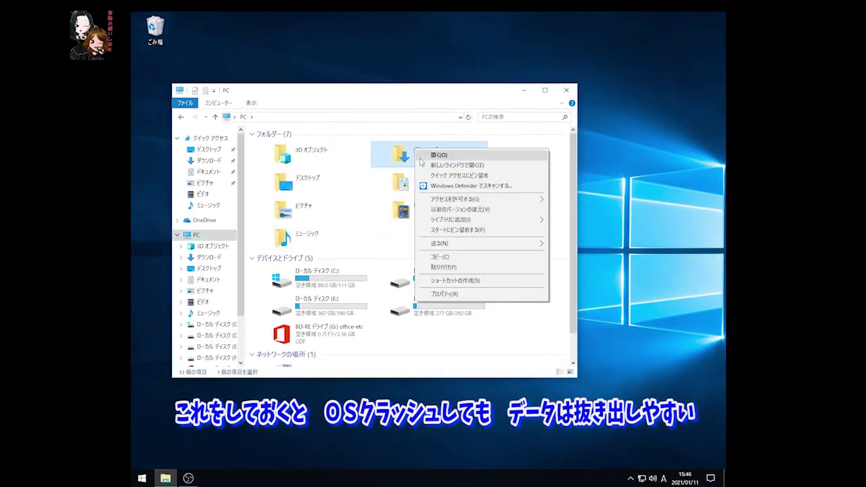
click(443, 294)
click(504, 173)
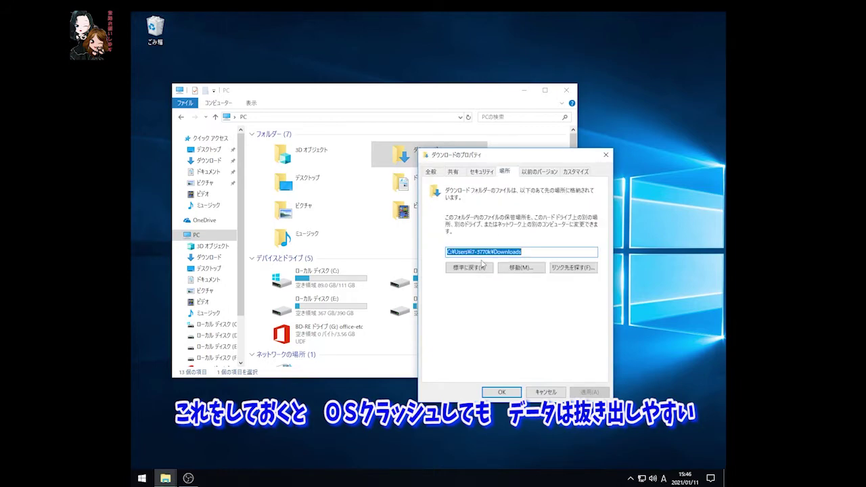
click(520, 267)
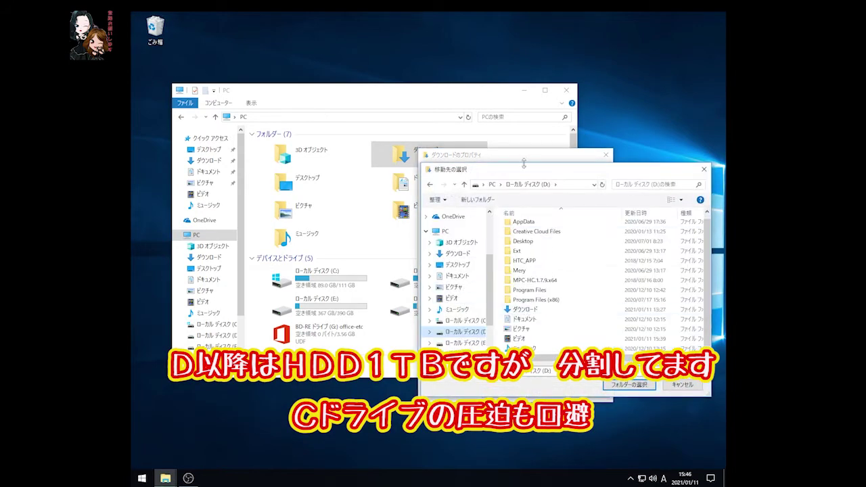
click(525, 309)
click(629, 383)
click(589, 392)
click(447, 262)
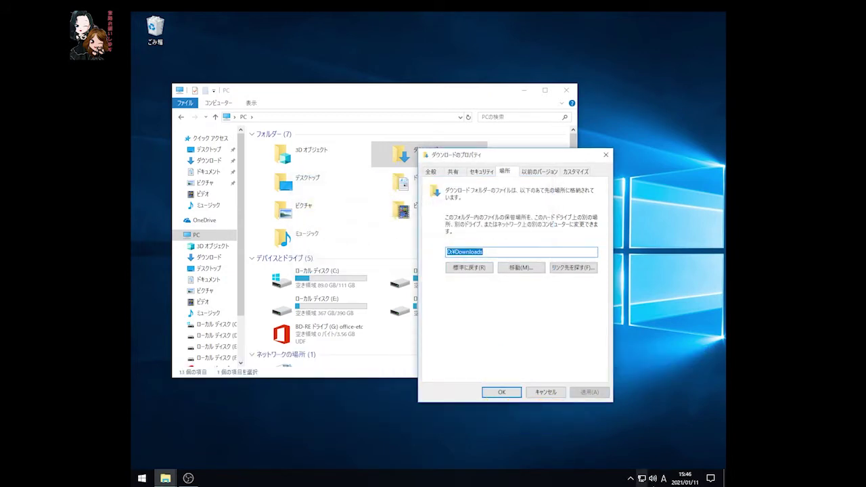
click(501, 392)
- Move the Documents folder's location to D:\Documents and apply the change
right_click(426, 184)
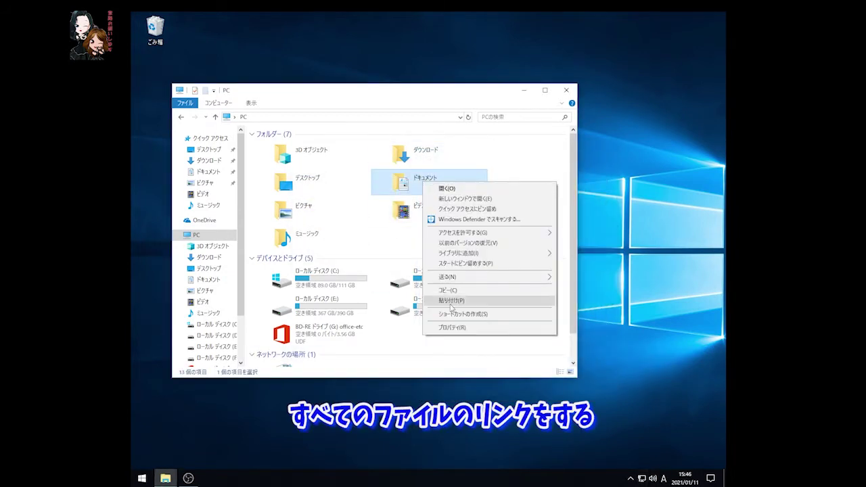
click(449, 328)
click(511, 204)
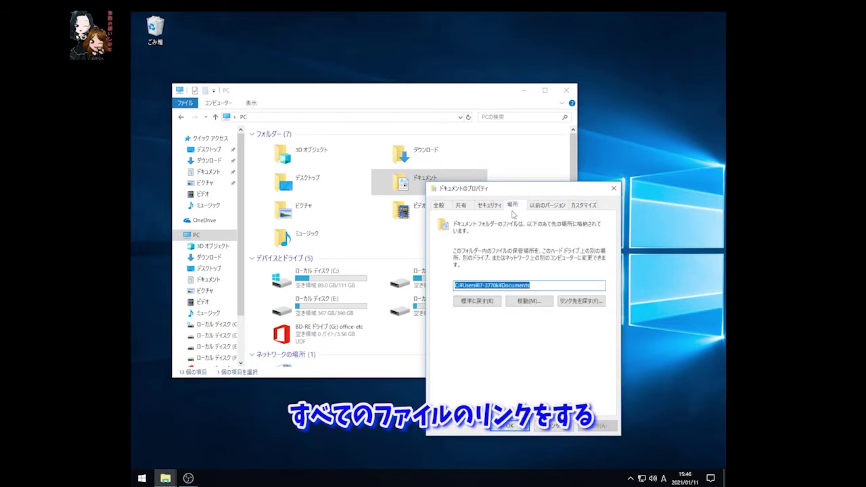
click(545, 301)
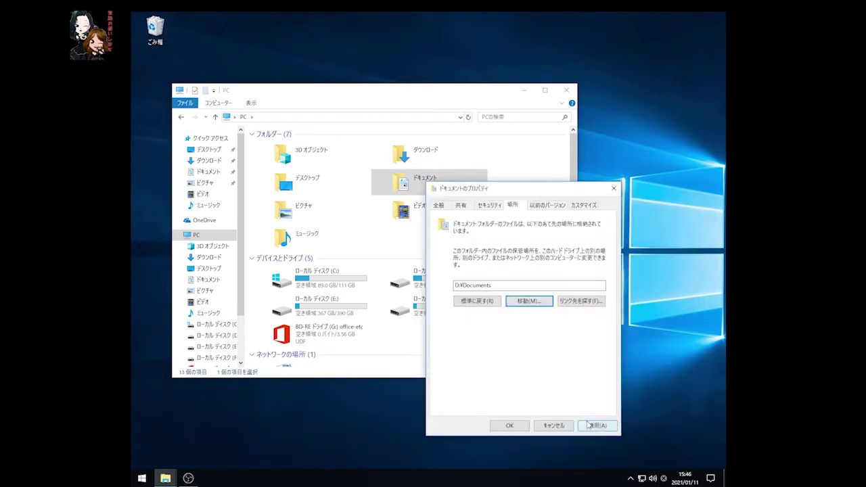
click(597, 424)
click(449, 262)
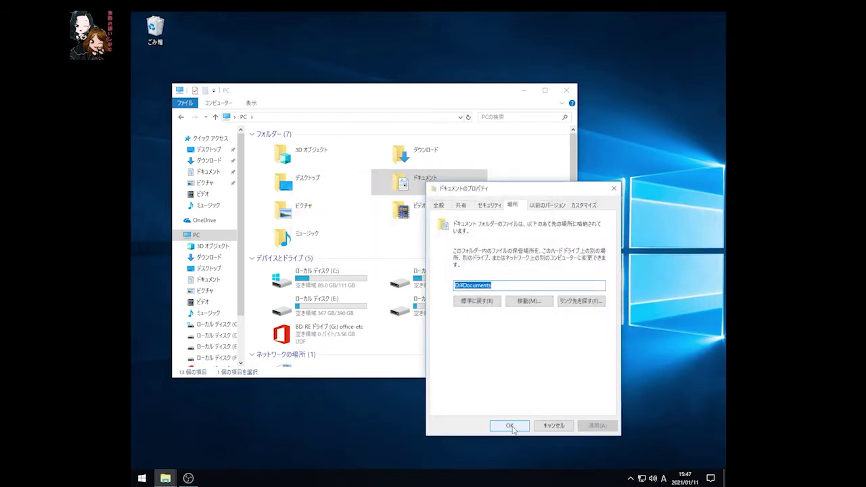
click(509, 424)
- Move the Videos folder's location to D:\ビデオ and apply the change
right_click(406, 212)
click(432, 357)
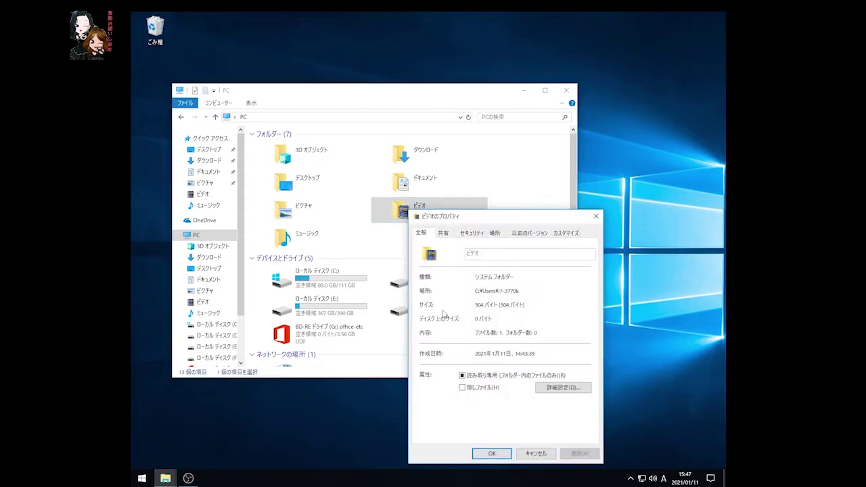
click(495, 233)
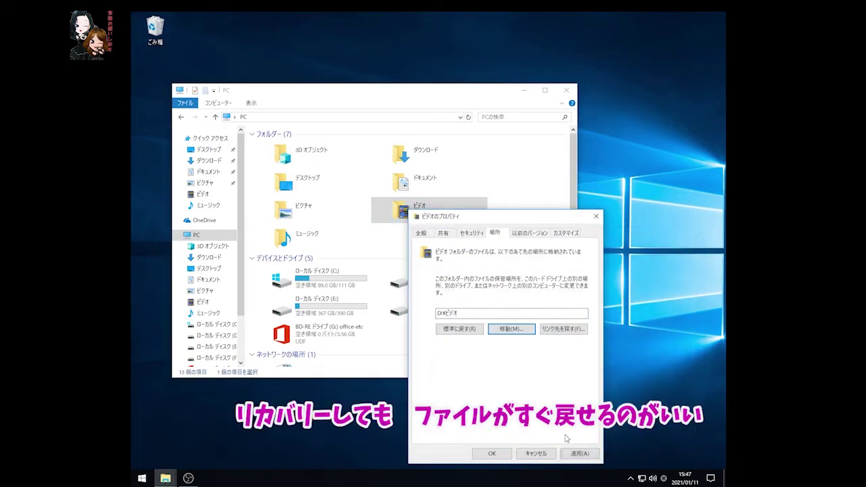
click(578, 453)
click(450, 262)
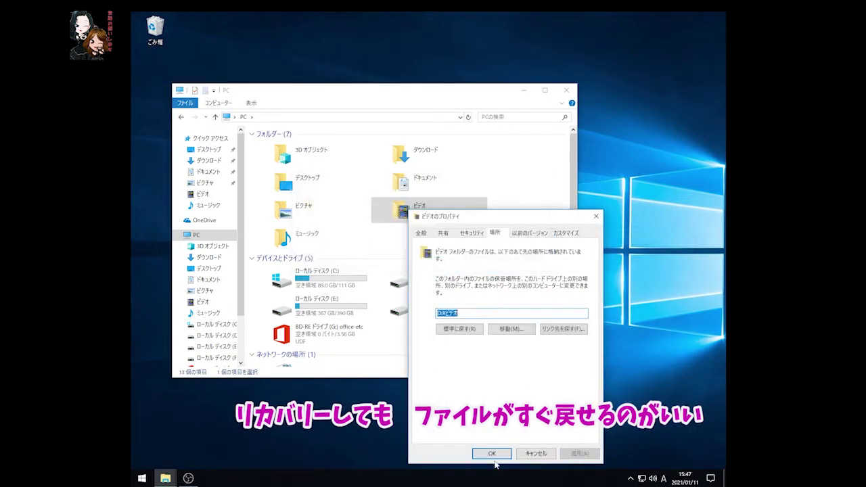
click(491, 453)
- Move the Music folder's storage location to drive D: in its properties and apply the change
right_click(296, 234)
click(317, 382)
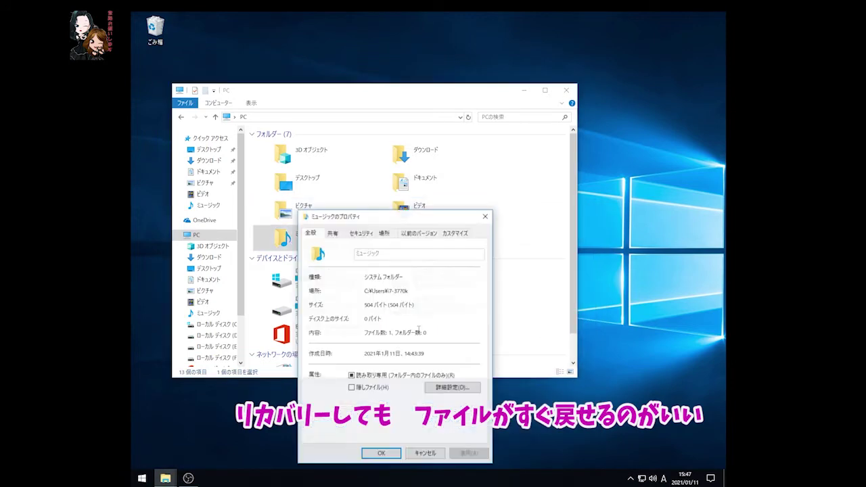
click(384, 233)
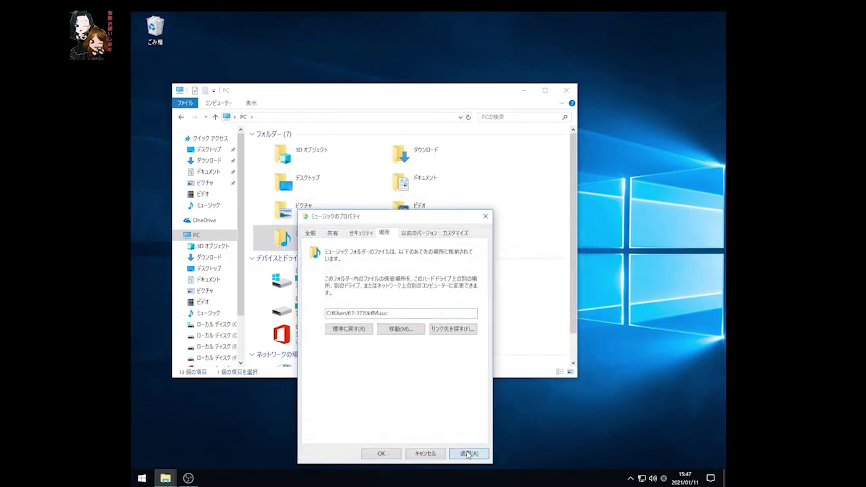
click(379, 454)
- Move the Pictures folder's location to D:\Pictures, apply the change and agree to transfer all existing files
right_click(290, 205)
click(318, 349)
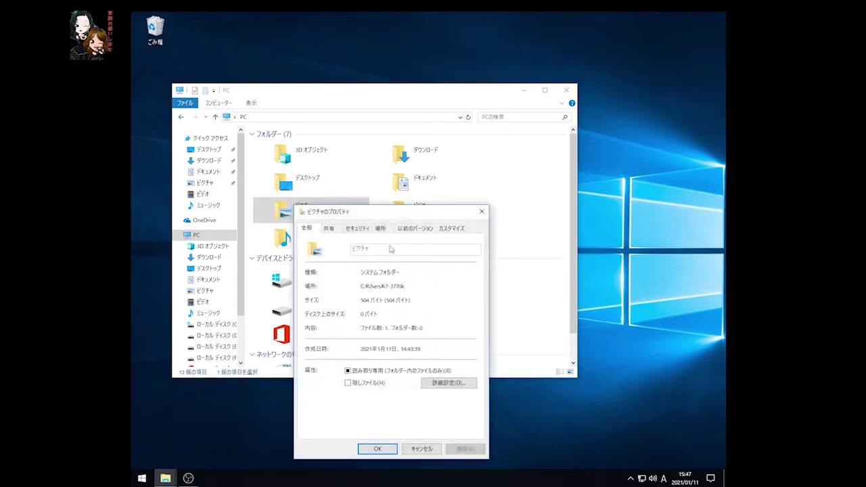
click(381, 229)
click(397, 324)
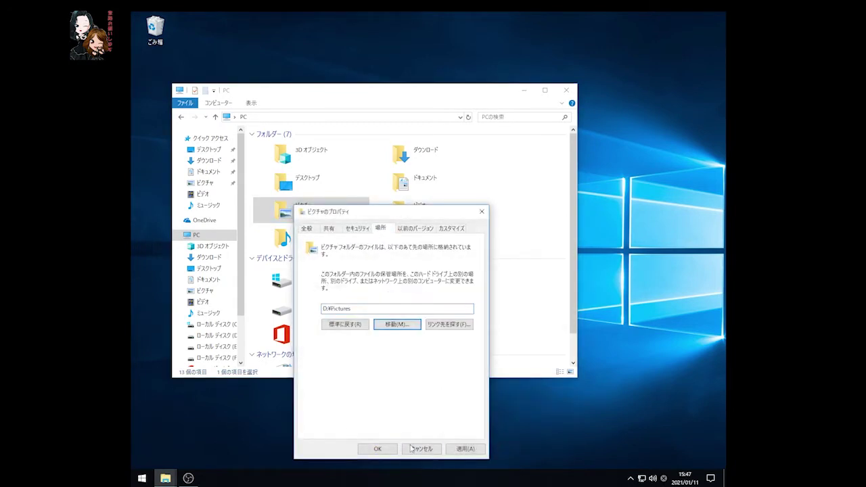
click(464, 448)
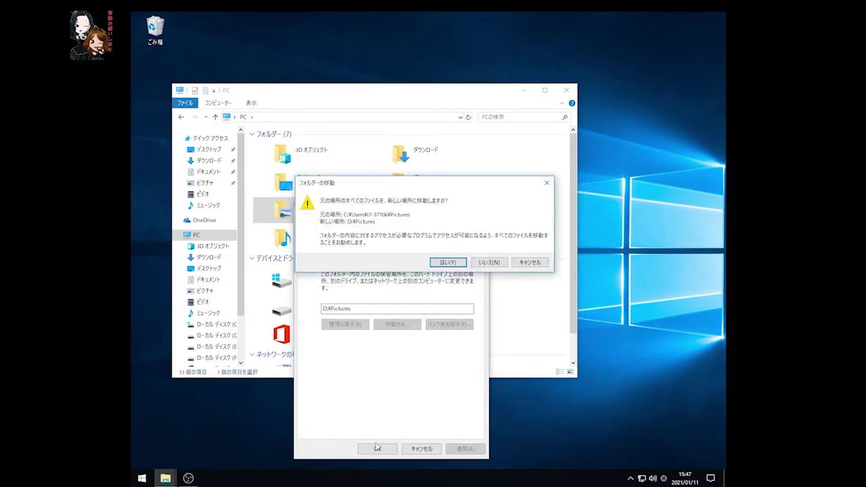
click(445, 262)
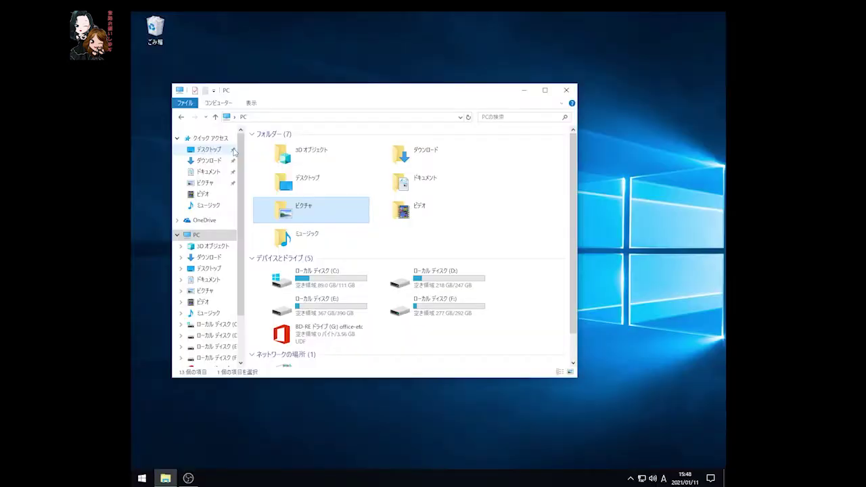
- Remove the Desktop, Downloads, Documents, Pictures and Videos entries from Quick Access, and collapse the Quick Access group
right_click(232, 150)
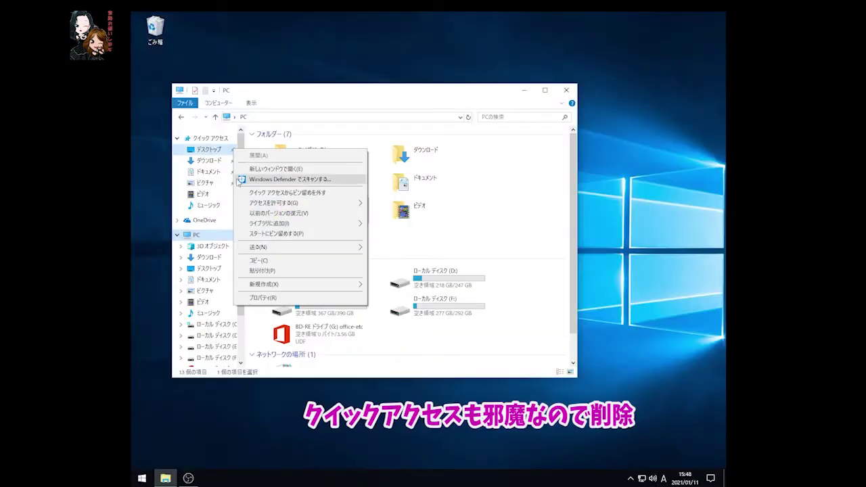
click(268, 195)
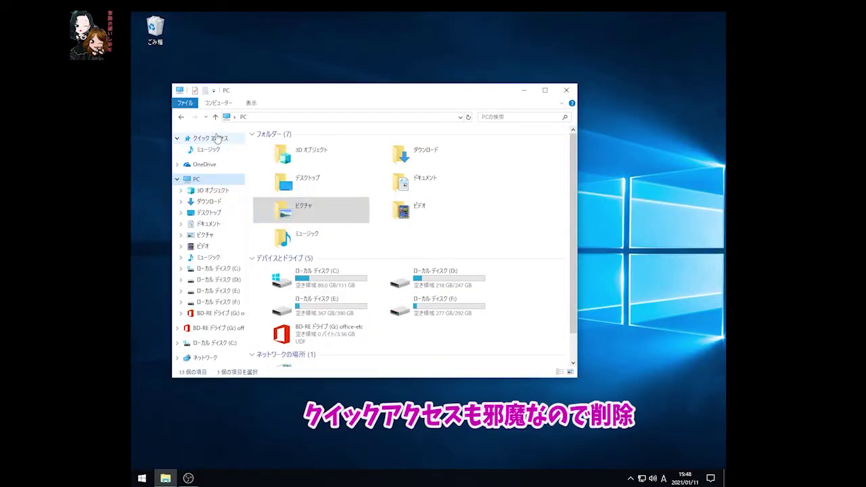
click(178, 138)
- In the Quick Access folder options, set items to open with a single click and stop showing recent files and frequent folders
right_click(222, 138)
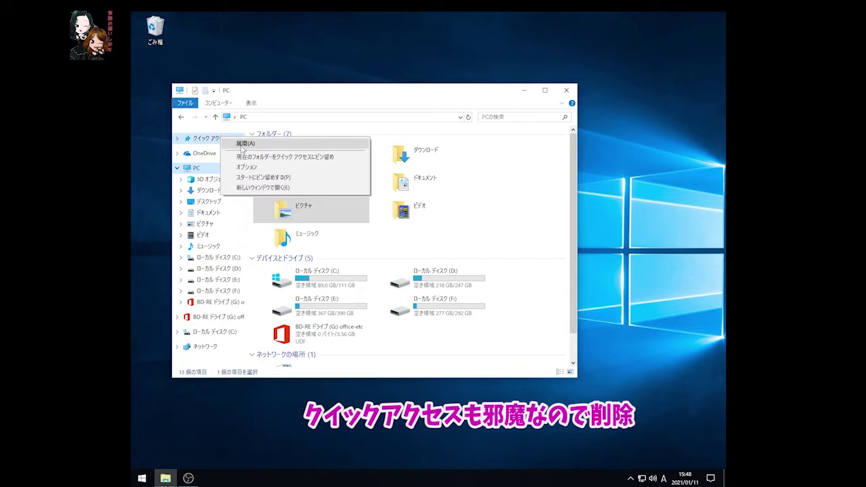
click(242, 167)
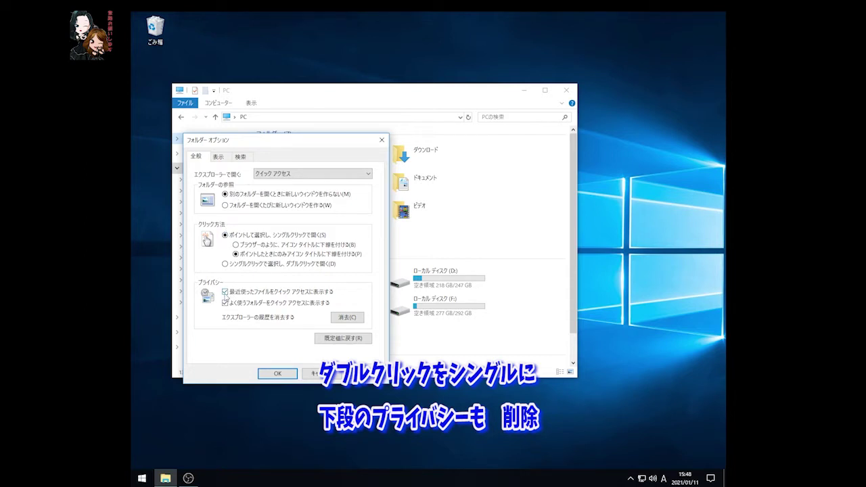
click(225, 303)
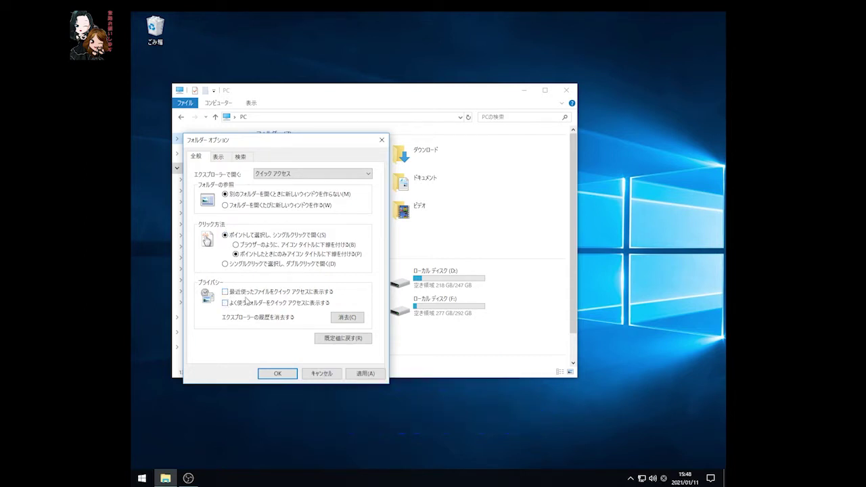
- Set folders to always show menus and display file extensions, review the folder search options, and put File Explorer away
click(218, 156)
scroll(212, 297, down, 6)
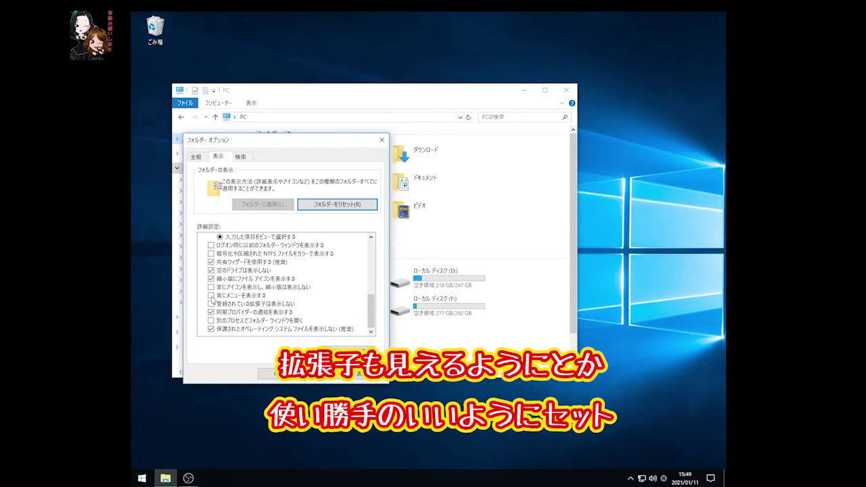
click(211, 296)
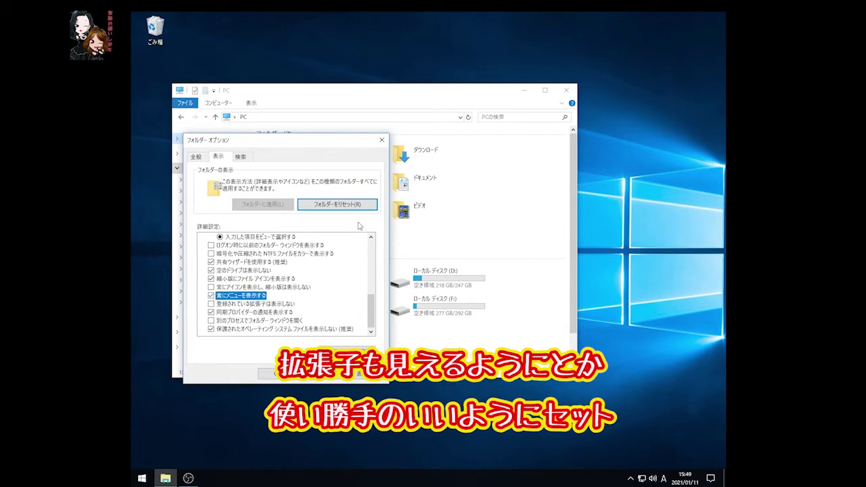
click(241, 156)
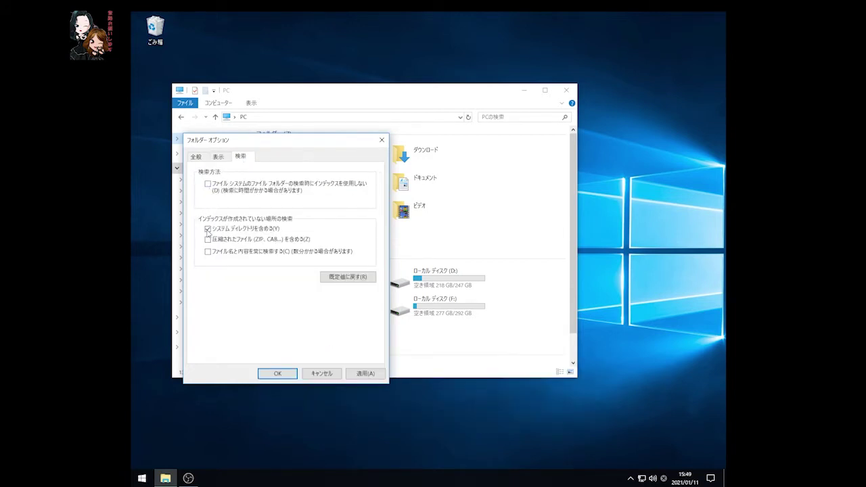
click(165, 478)
- Open the Windows system settings and examine the Display and Sound options
right_click(142, 478)
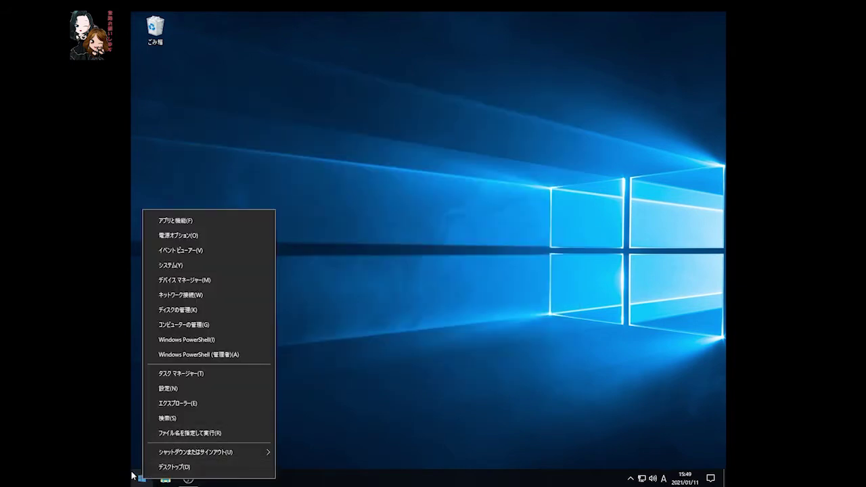
click(177, 388)
click(244, 130)
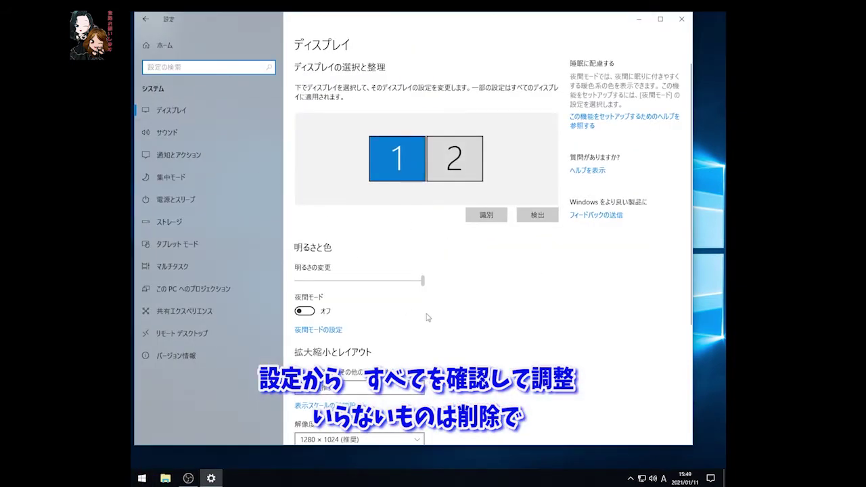
scroll(426, 315, down, 4)
scroll(428, 320, down, 2)
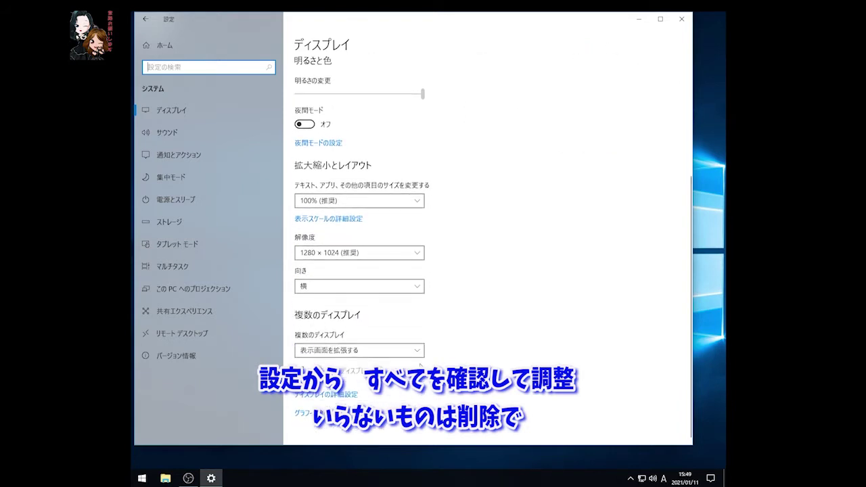
scroll(419, 365, up, 6)
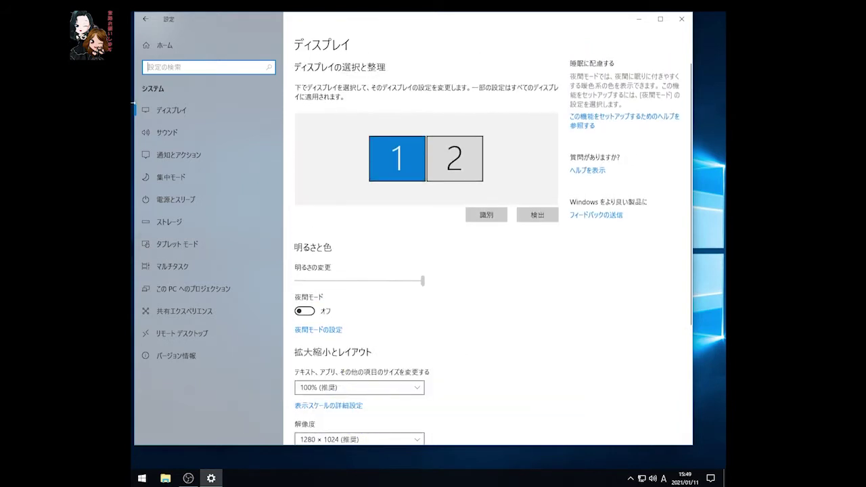
click(179, 134)
scroll(428, 248, down, 1)
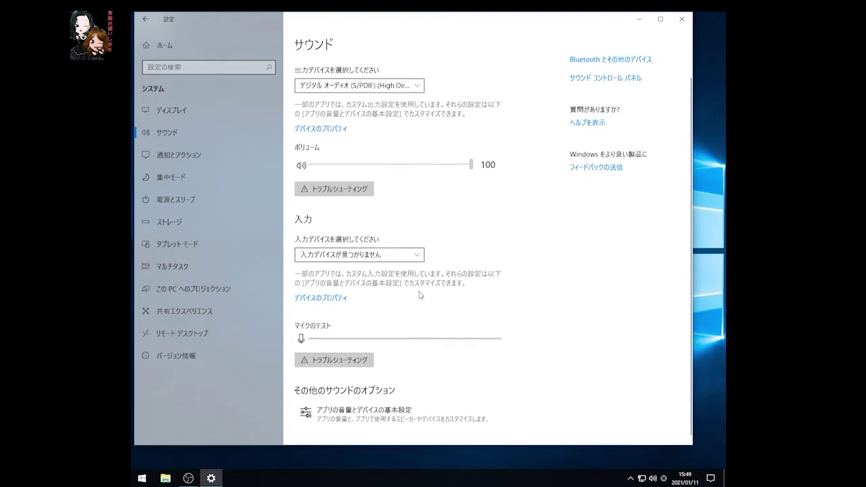
- Turn off lock-screen notifications, reminders and VoIP calls, the Windows welcome experience, tips, and notifications from apps and other senders
click(202, 157)
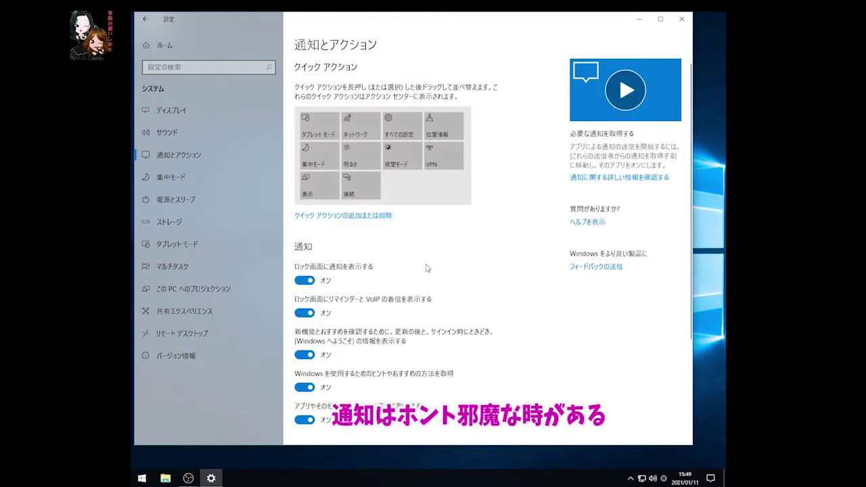
click(303, 280)
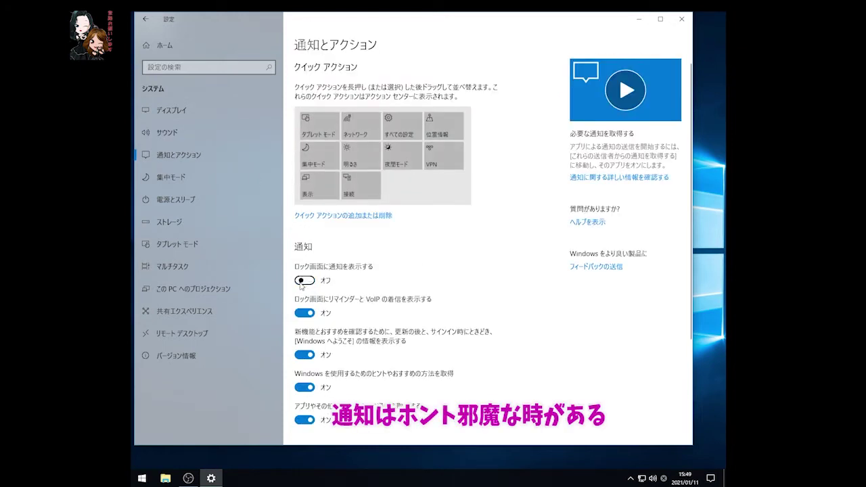
click(304, 314)
click(305, 355)
click(304, 388)
scroll(307, 379, down, 2)
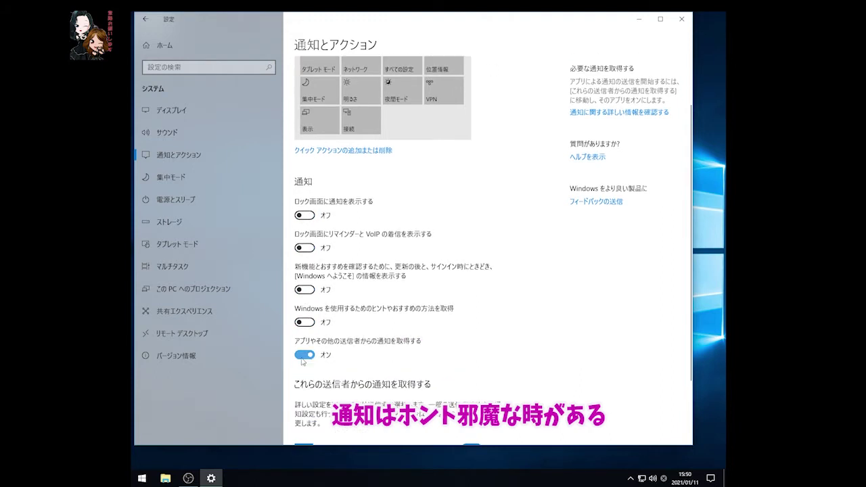
click(304, 354)
scroll(419, 345, down, 3)
scroll(547, 329, up, 5)
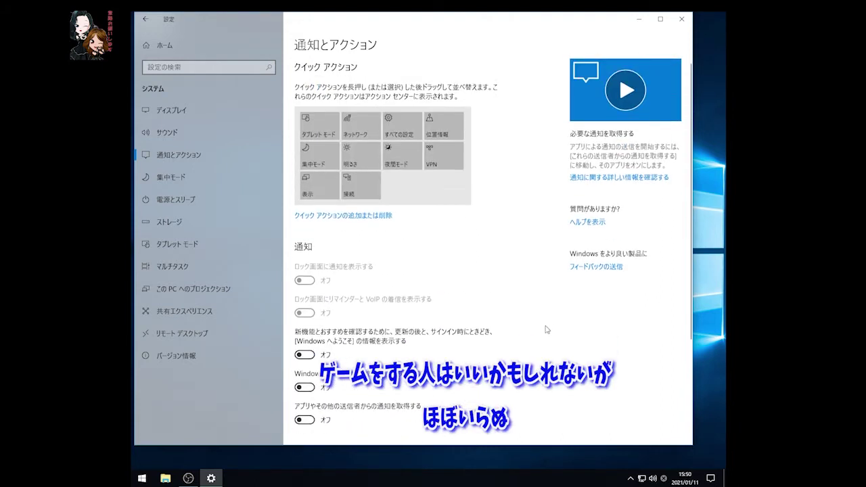
- Turn off the Focus Assist automatic rules for duplicating the display and for playing a game
click(194, 175)
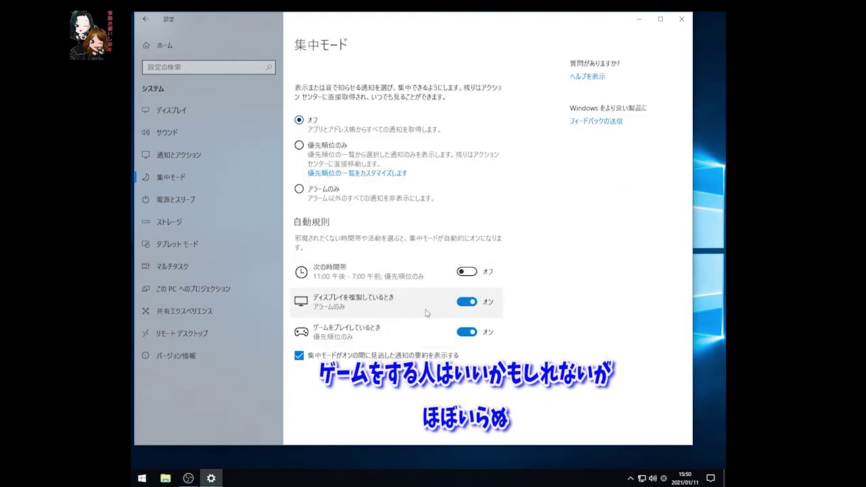
click(465, 303)
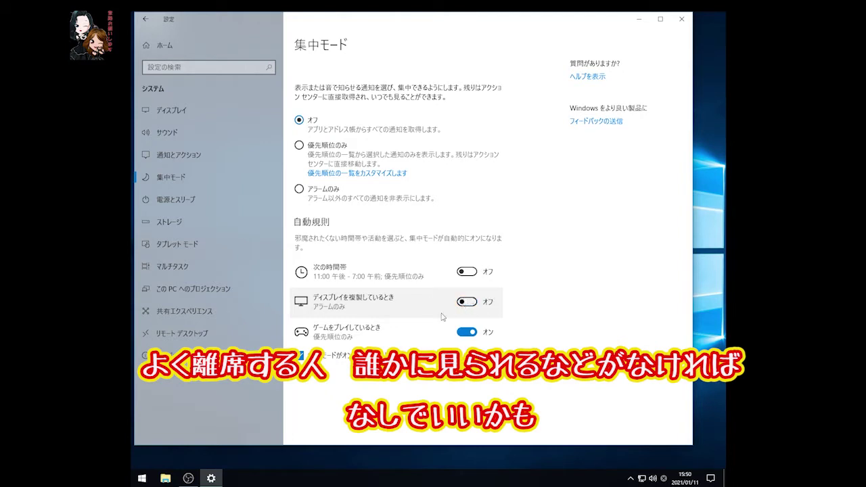
click(467, 332)
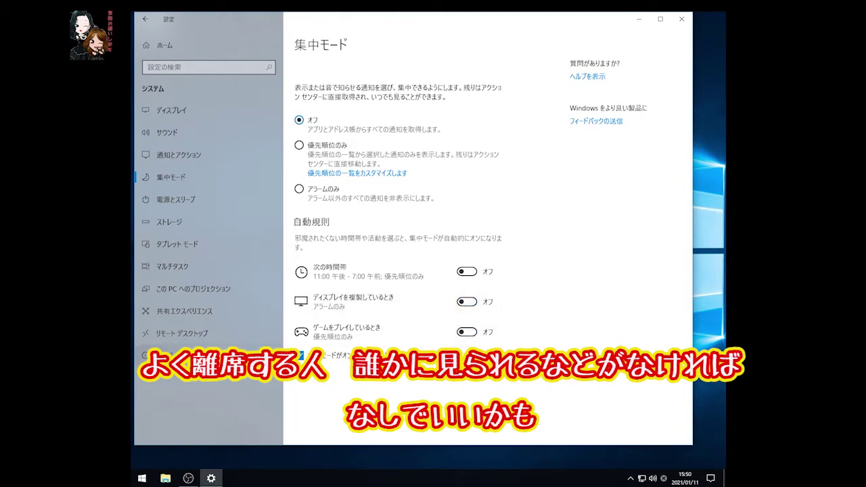
- Change the display-off timeout and set the plugged-in sleep timeout to なし (never) in the power and sleep settings
click(174, 199)
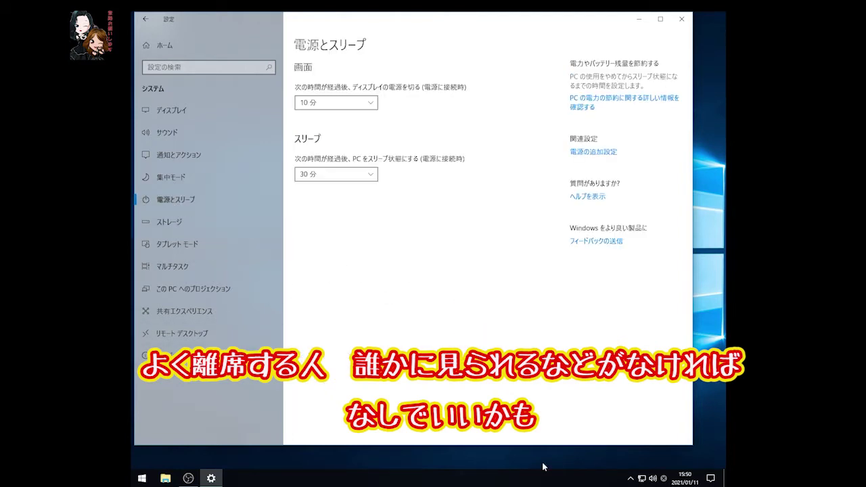
click(366, 102)
click(336, 165)
click(335, 174)
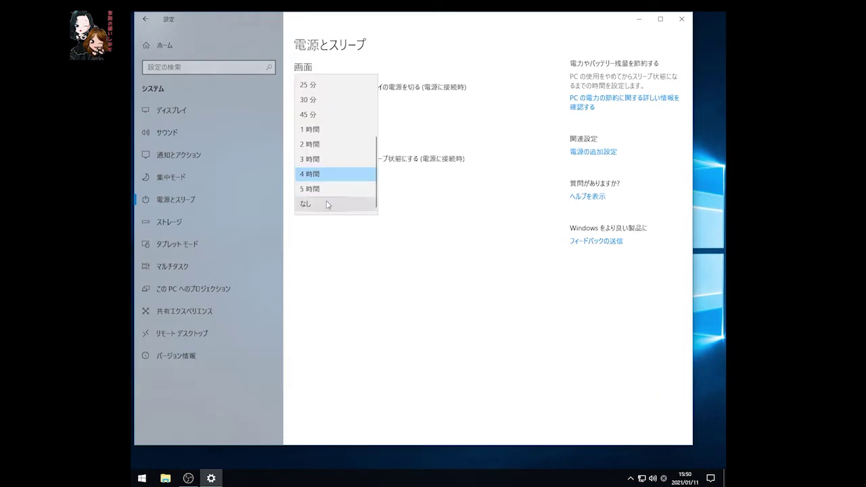
click(329, 202)
- Open the Storage settings and view the options for freeing up space automatically
click(180, 226)
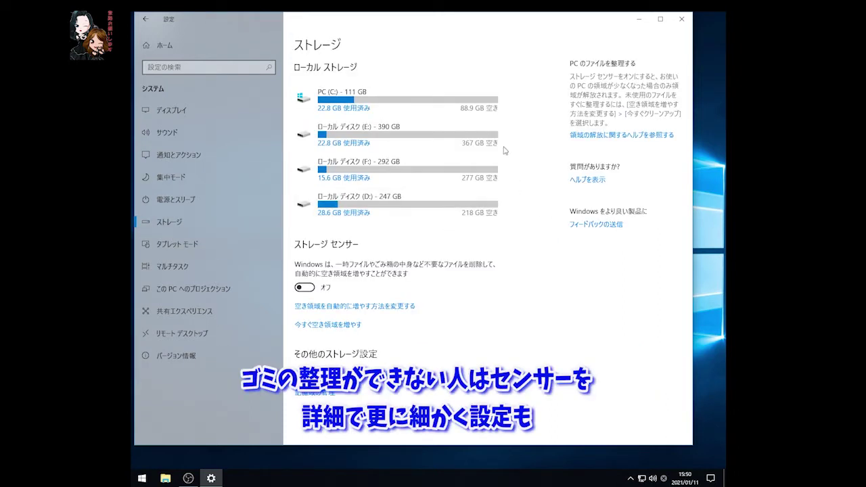
click(374, 308)
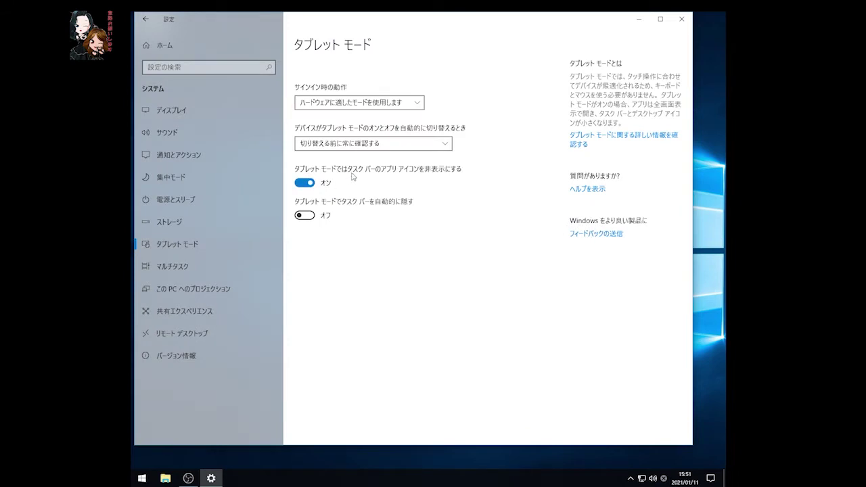
- Turn off hiding taskbar app icons in tablet mode, and toggle the first option in the Multitasking settings
click(300, 186)
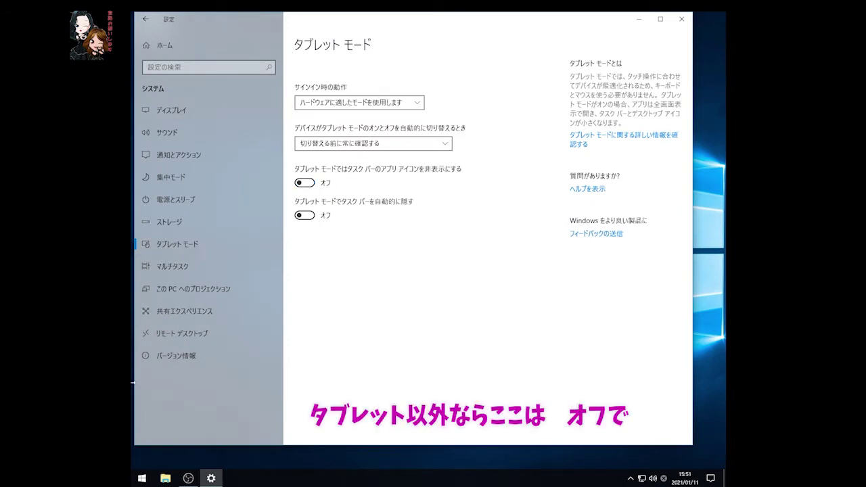
click(184, 267)
click(304, 101)
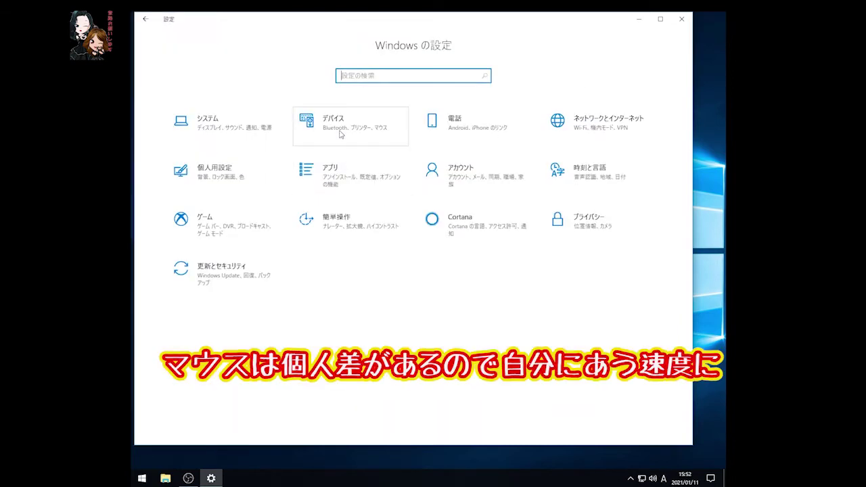
- In the device settings for Pen and Windows Ink, disable finger writing in the handwriting panel and the display of recommended apps
click(341, 134)
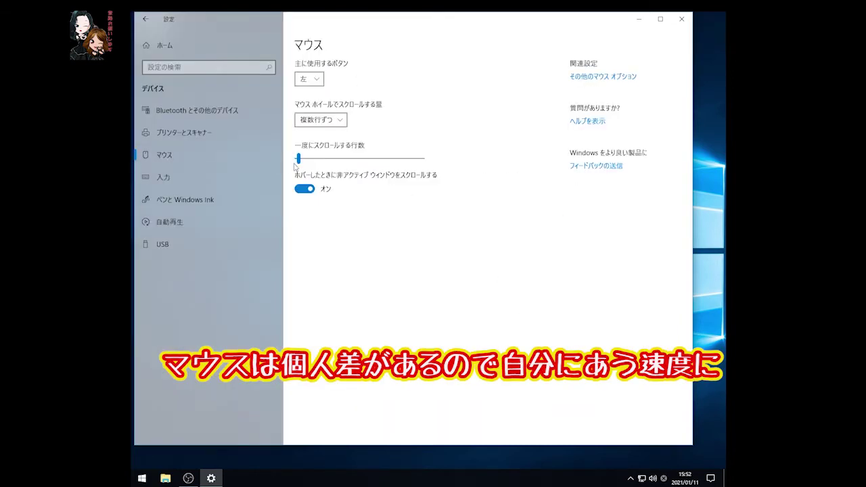
click(189, 203)
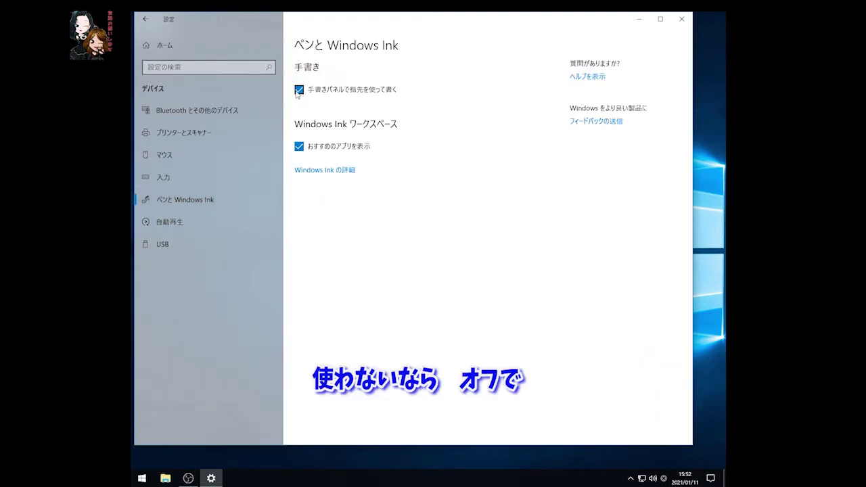
click(299, 147)
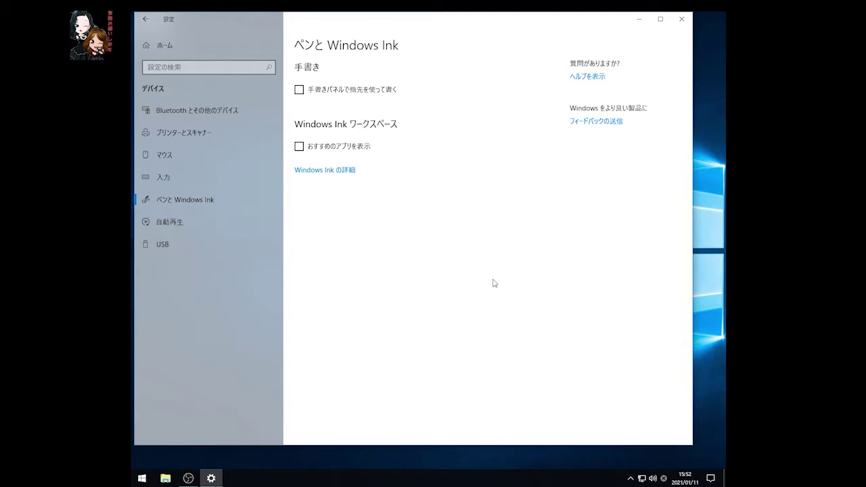
- Pin the Update & Security (更新とセキュリティ) settings category to Start, confirm the pinning, and check the Start menu
right_click(248, 270)
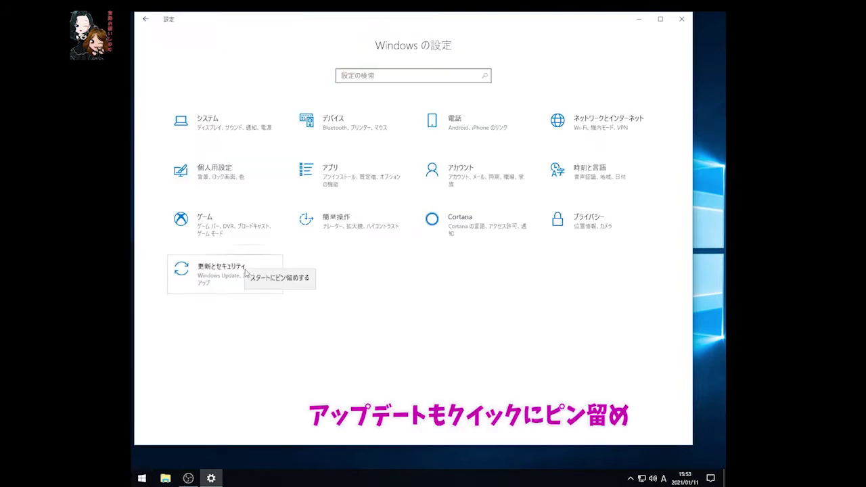
click(280, 279)
click(485, 244)
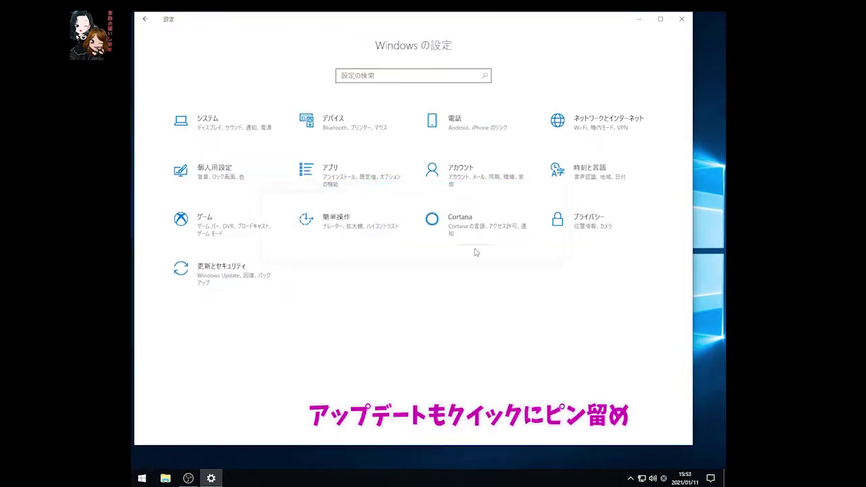
click(142, 478)
click(375, 289)
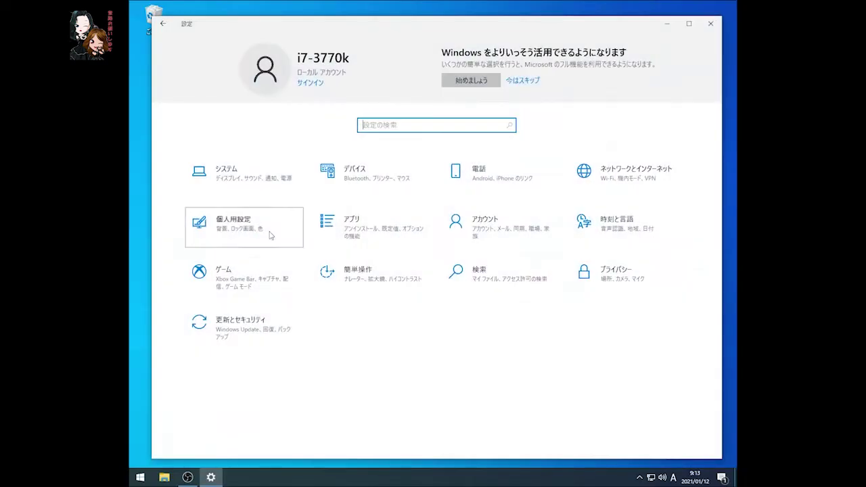
- In the personalization settings, keep the background type as 画像 and choose the night-sky picture with the green tent
click(268, 234)
click(380, 236)
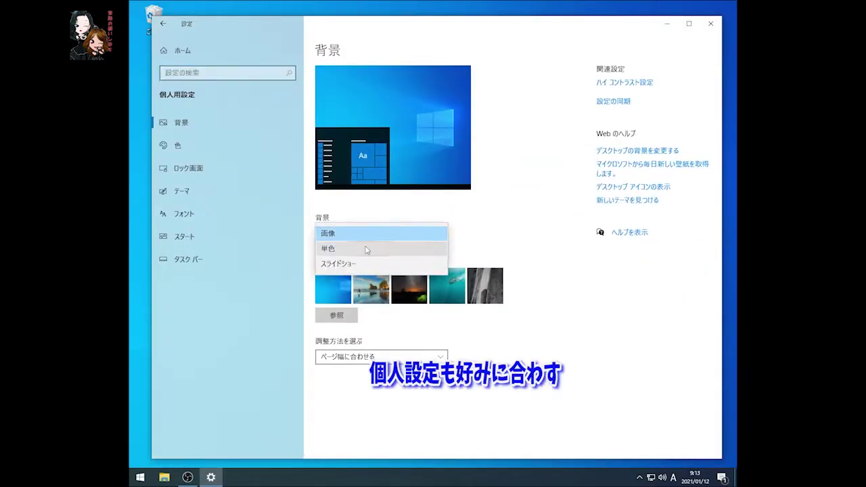
click(393, 214)
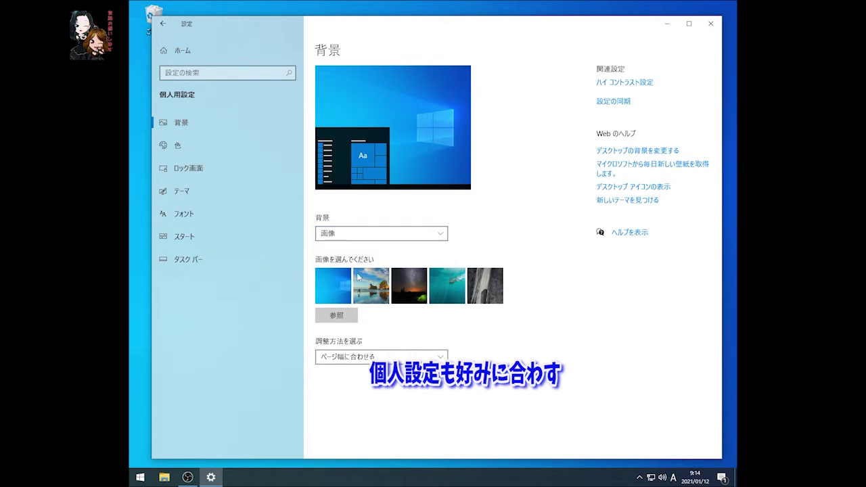
click(403, 296)
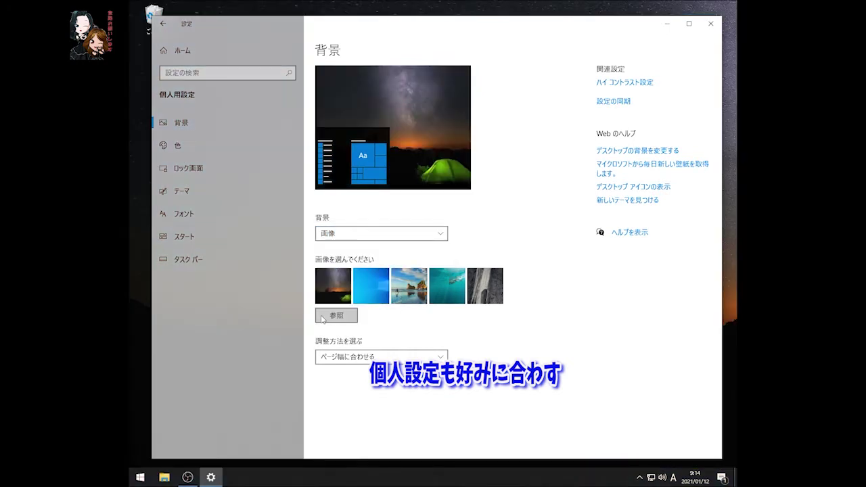
- Turn off transparency effects (透明効果) in the color settings and look over the accent color options
click(191, 145)
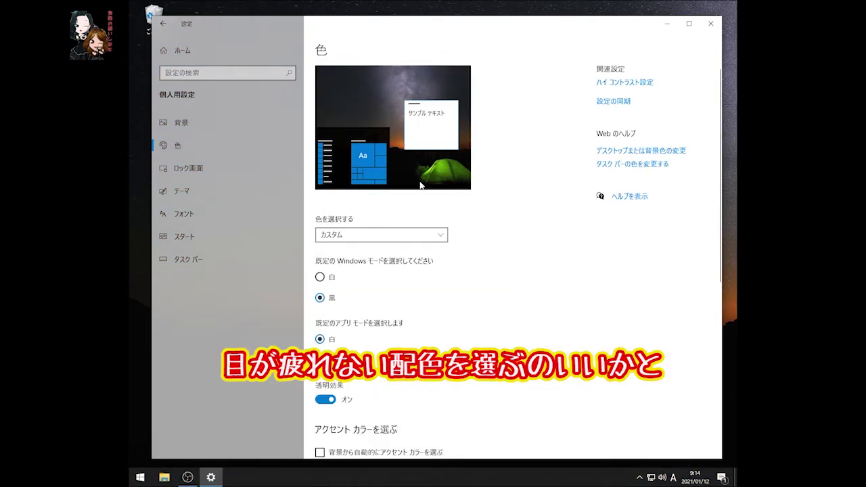
click(321, 401)
scroll(363, 345, down, 5)
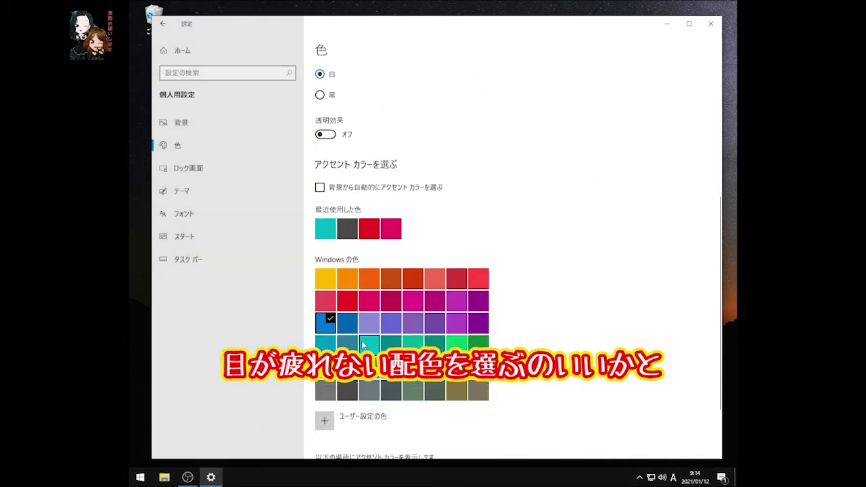
scroll(363, 345, down, 2)
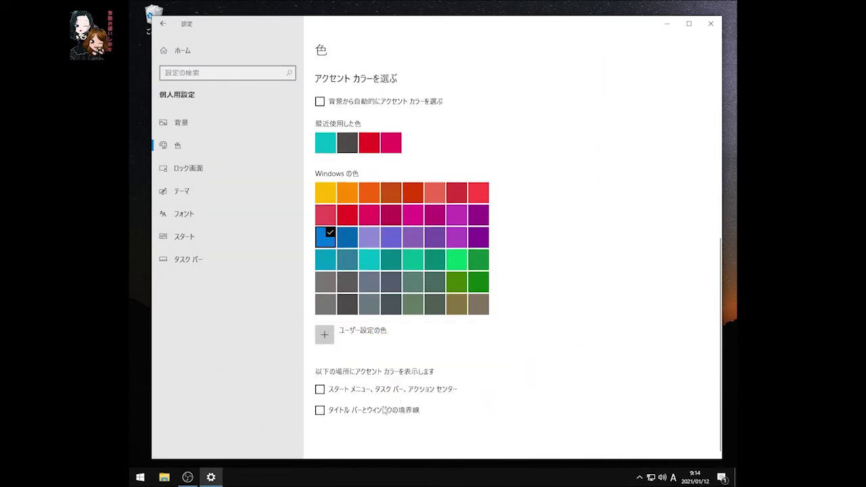
scroll(379, 405, up, 7)
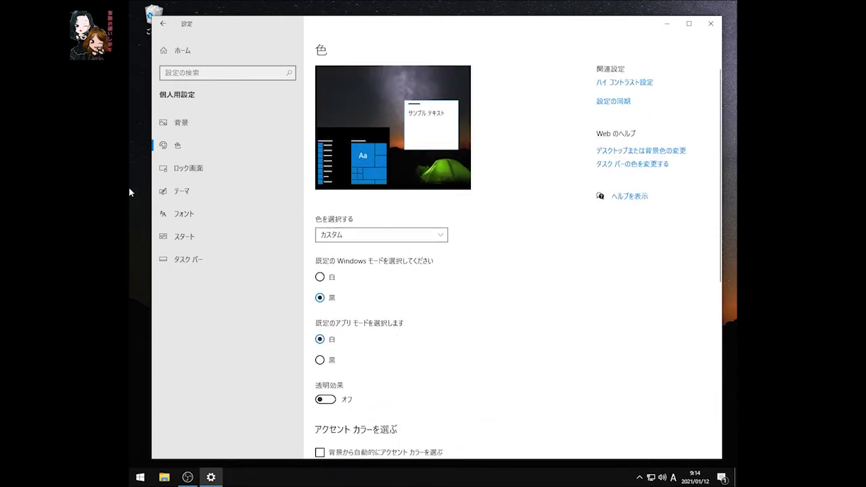
- Open the lock screen settings and view the background type, app status and sign-in picture options
click(184, 168)
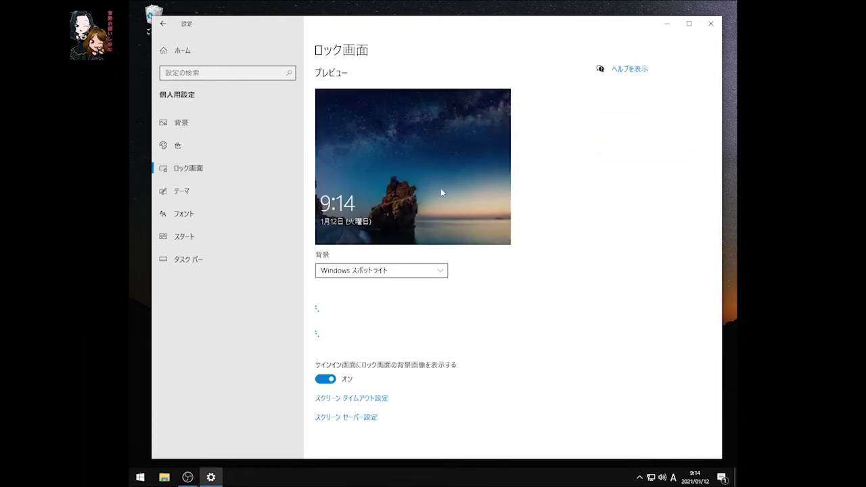
click(408, 273)
click(464, 308)
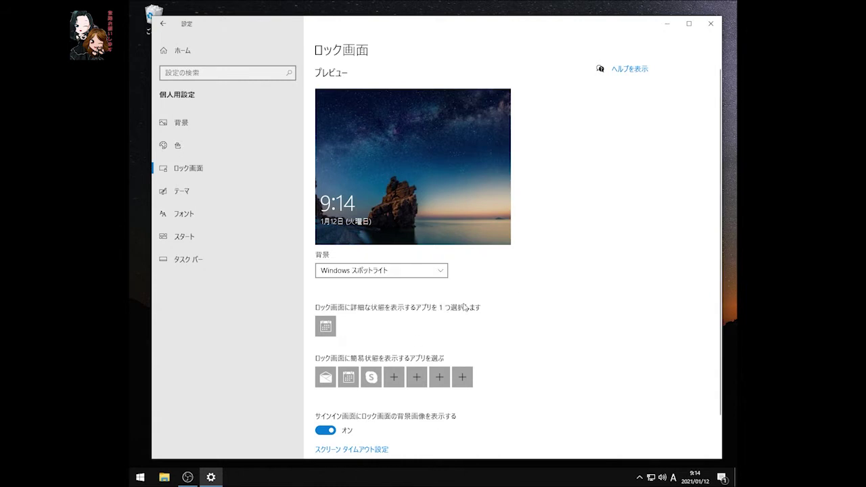
scroll(338, 336, down, 1)
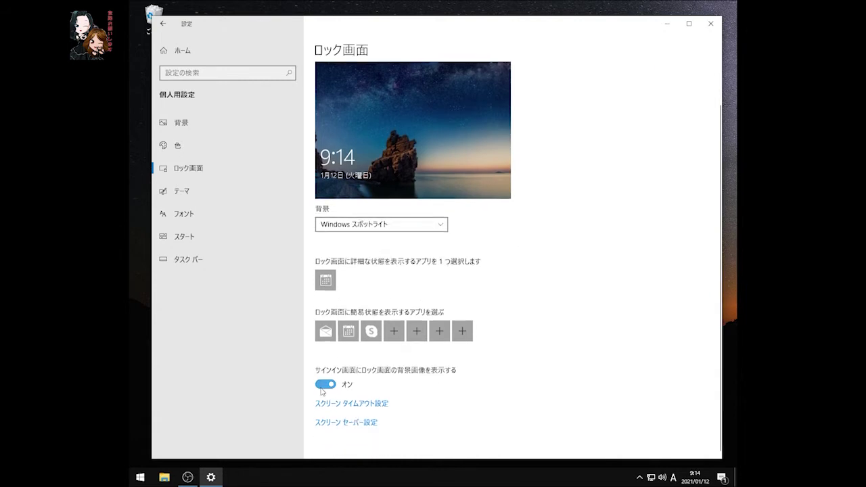
- Open the mouse cursor properties from the theme settings and raise the pointer speed by one notch
click(181, 191)
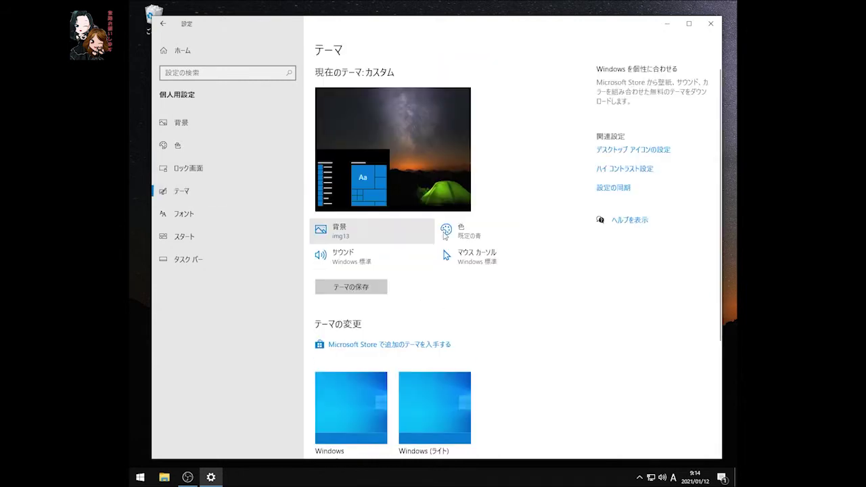
scroll(493, 304, down, 3)
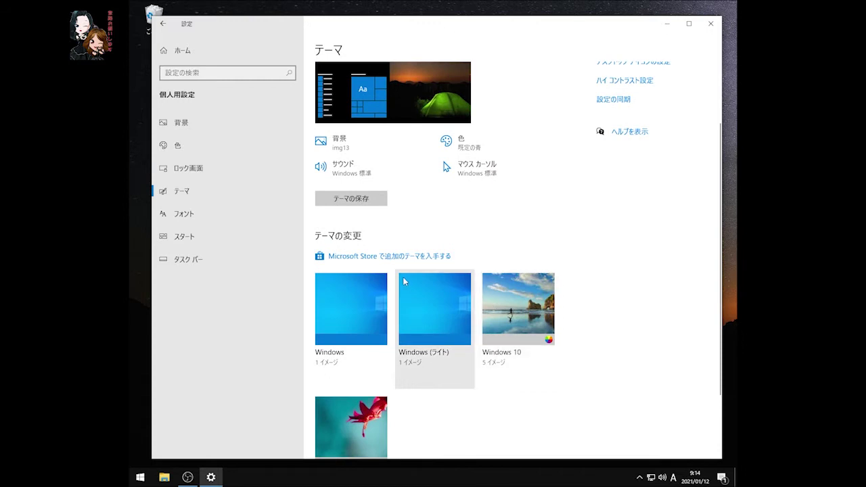
click(463, 169)
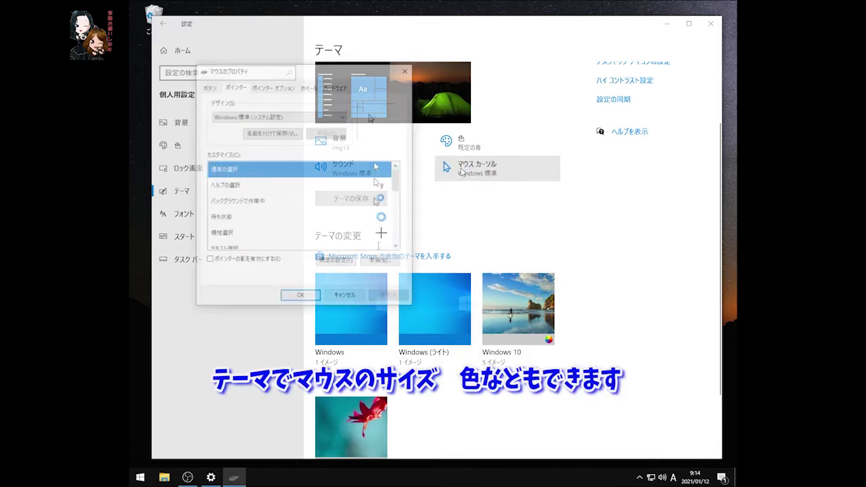
mouse_move(400, 183)
mouse_down()
mouse_move(395, 239)
mouse_move(398, 170)
mouse_up()
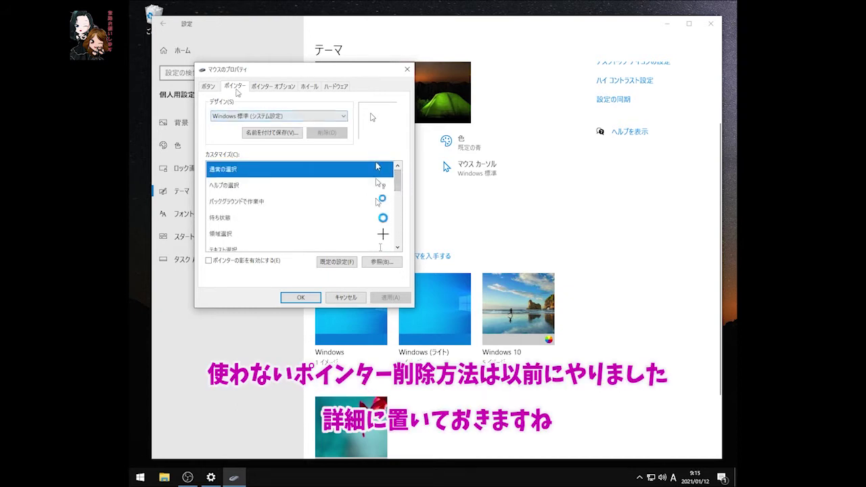
click(272, 88)
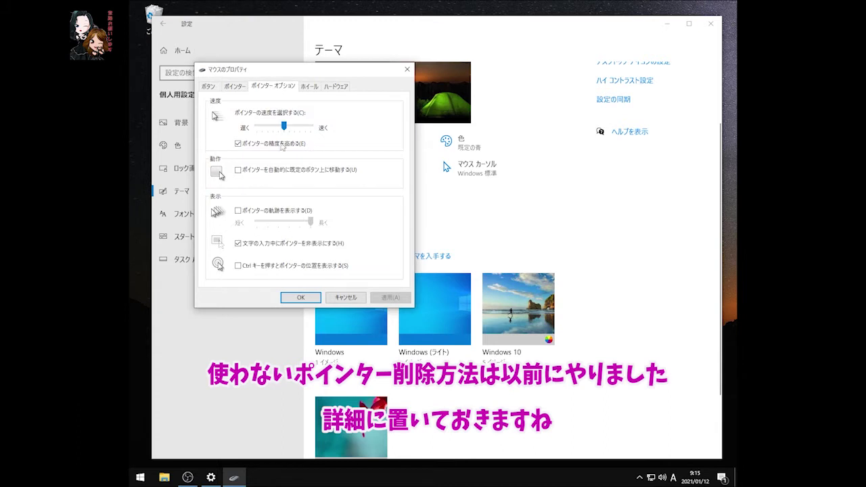
drag(287, 130, 292, 131)
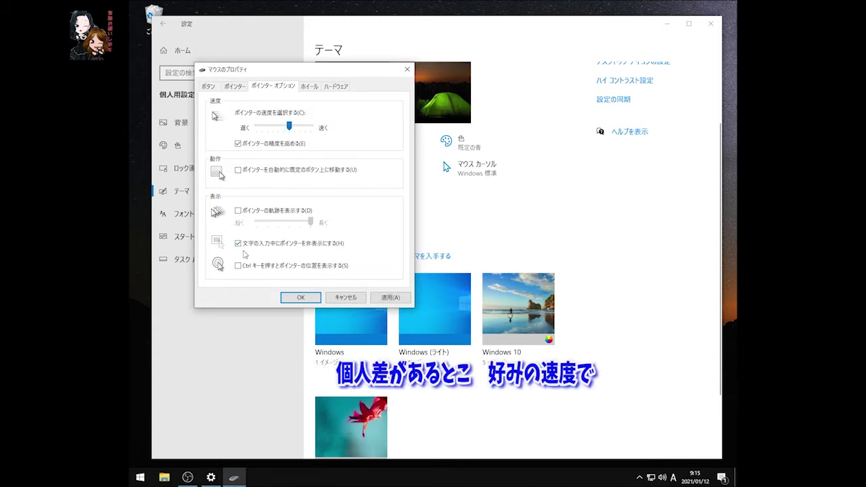
- Review the wheel, hardware, button and pointer scheme settings of the mouse, and accept the mouse properties
click(309, 86)
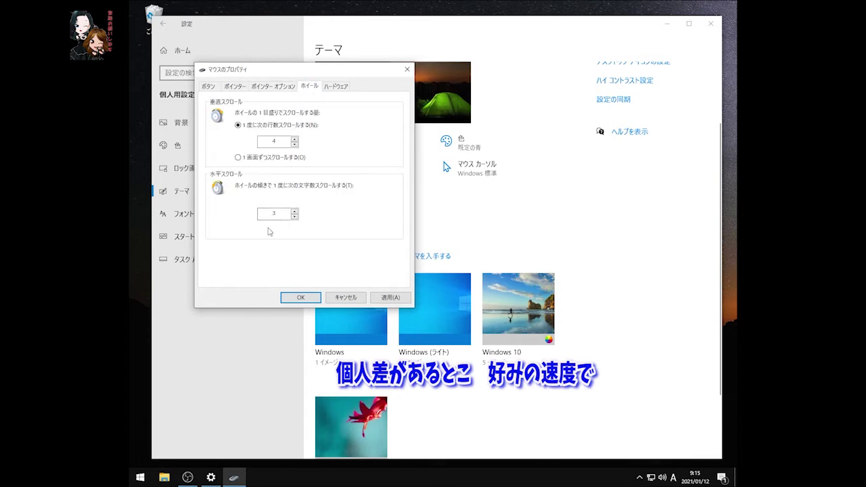
click(334, 86)
click(210, 87)
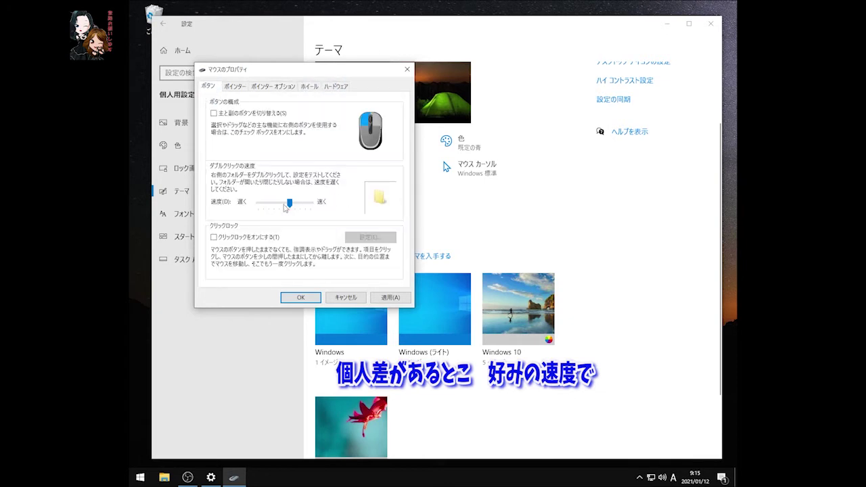
click(235, 88)
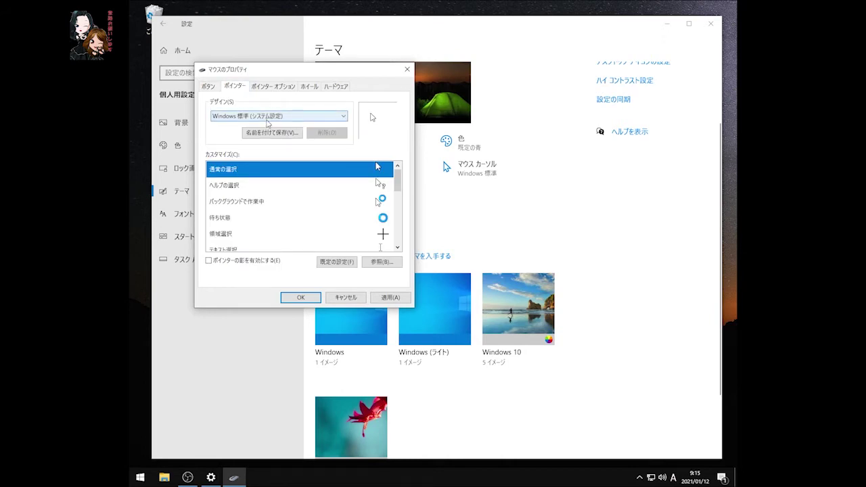
click(303, 299)
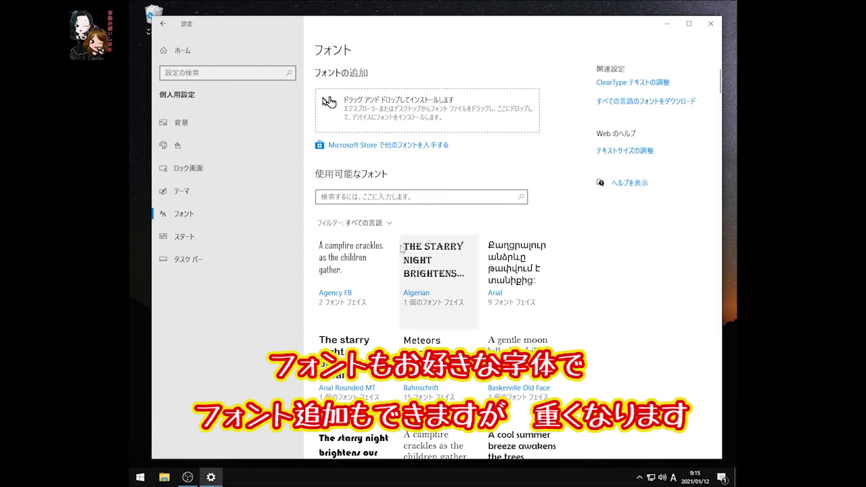
- In the Start settings, turn off recently added apps, suggested apps, and recently opened items in jump lists and Quick Access
click(272, 243)
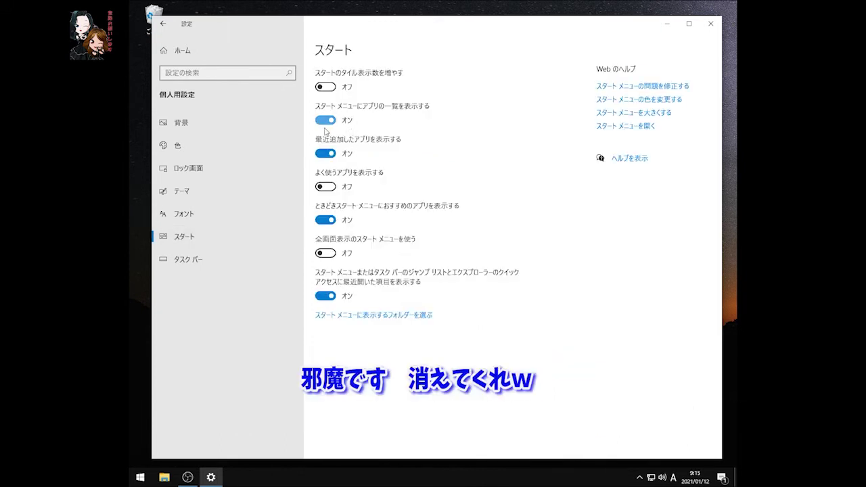
click(322, 154)
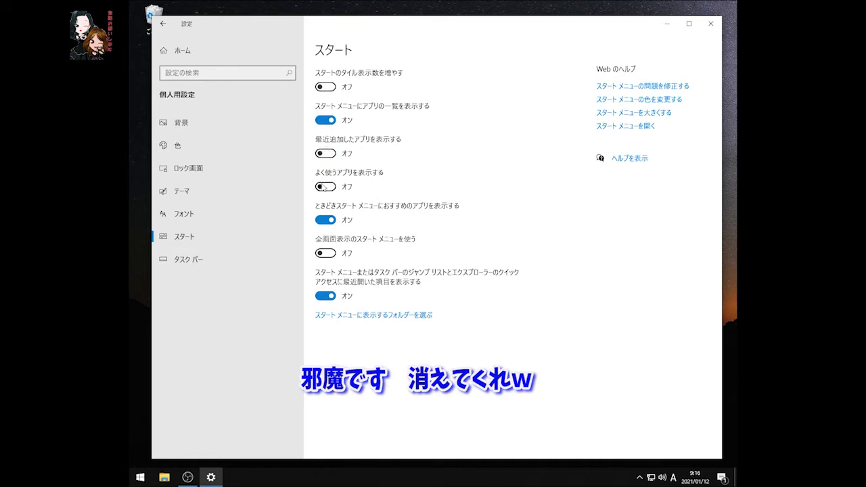
click(322, 221)
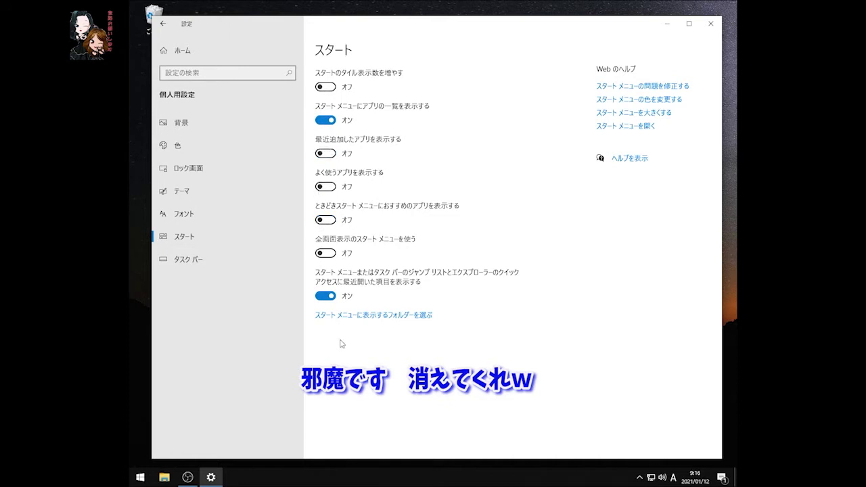
click(321, 297)
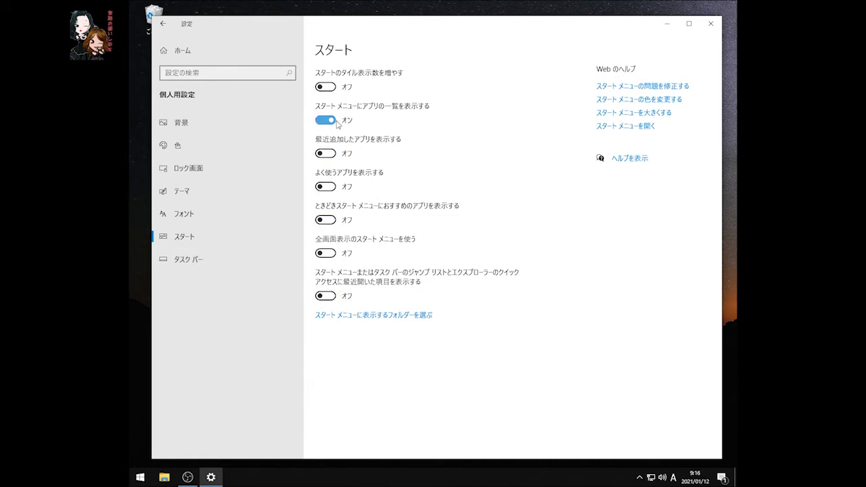
- In the taskbar settings, keep the taskbar position at 下 and set combining of taskbar buttons to 結合しない
click(193, 269)
click(347, 354)
click(347, 351)
click(370, 391)
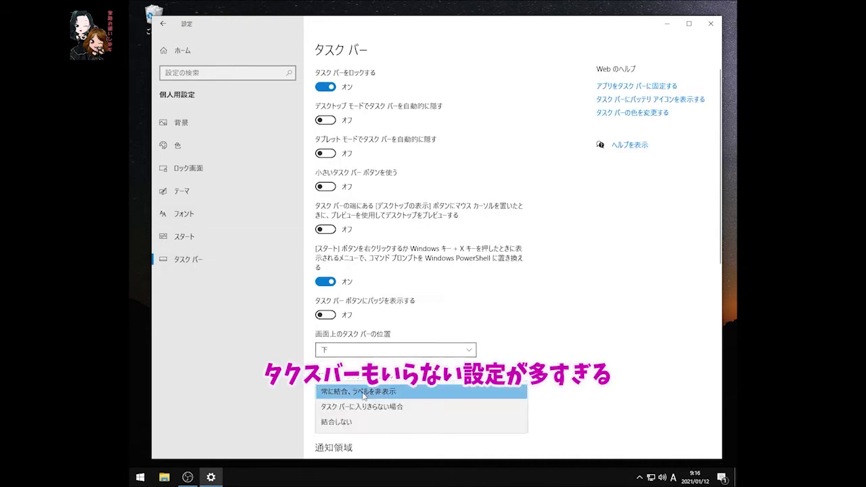
click(342, 422)
- Set combining of buttons on other taskbars to 結合しない and return to the settings home page
scroll(396, 246, down, 3)
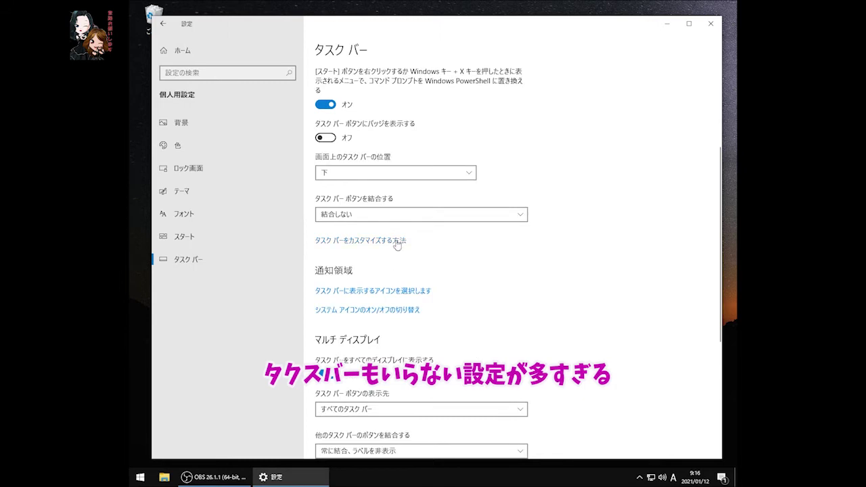
scroll(417, 288, down, 2)
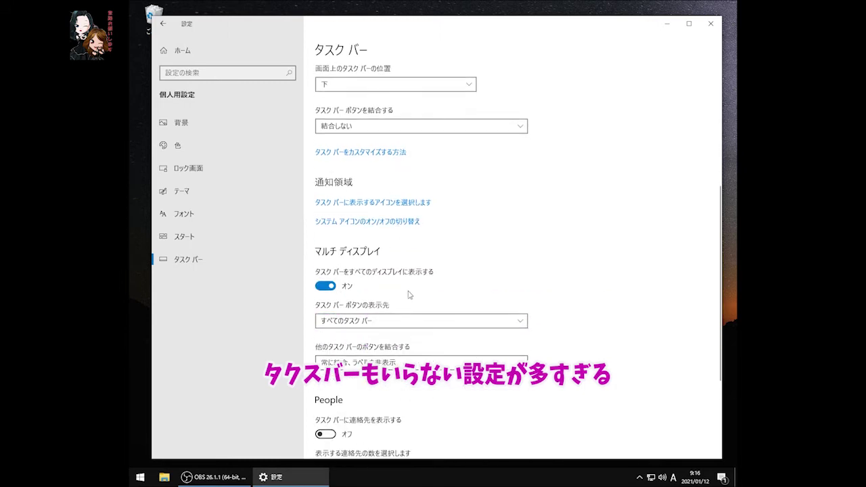
scroll(409, 294, down, 2)
click(412, 276)
click(386, 303)
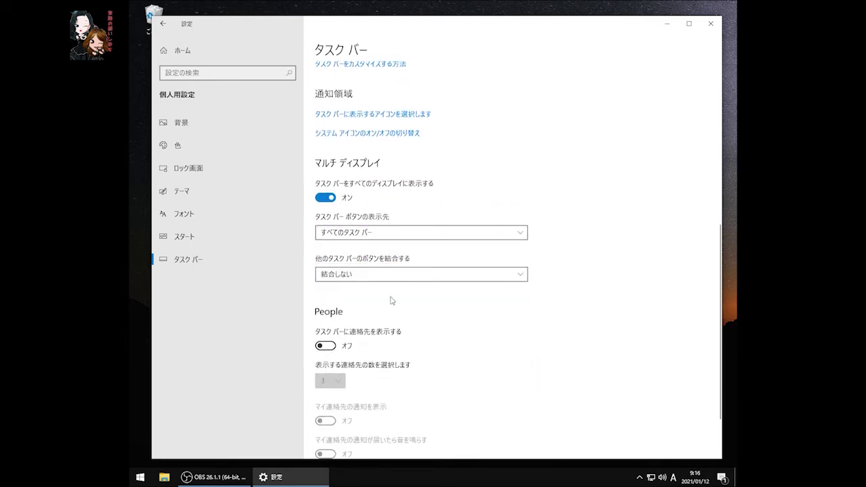
scroll(375, 371, down, 2)
key(alt+Left)
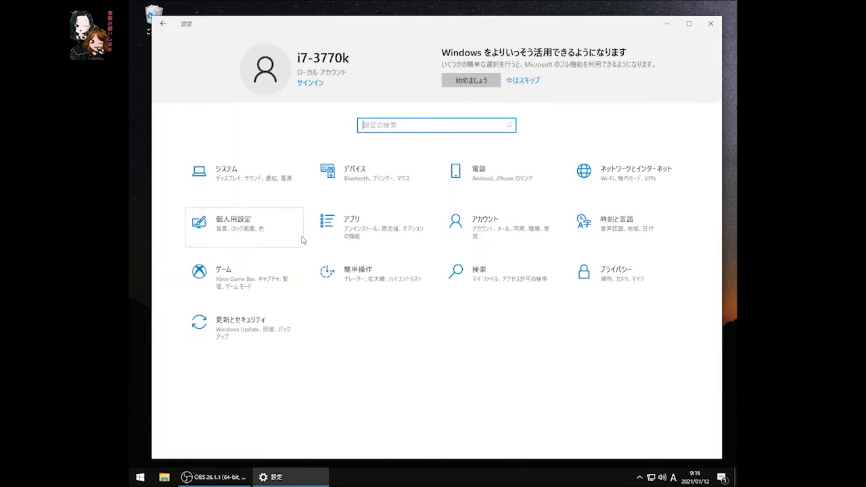
- Open the installed apps list and start uninstalling Groove ミュージック
click(334, 227)
scroll(402, 304, down, 3)
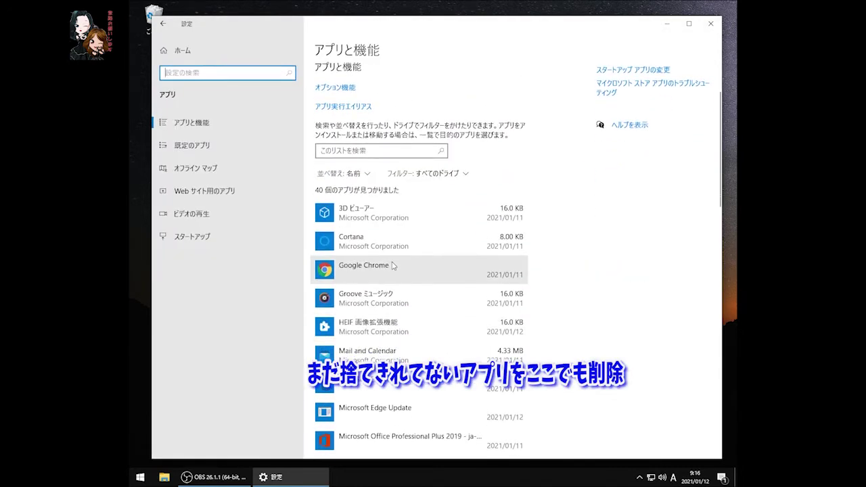
click(396, 301)
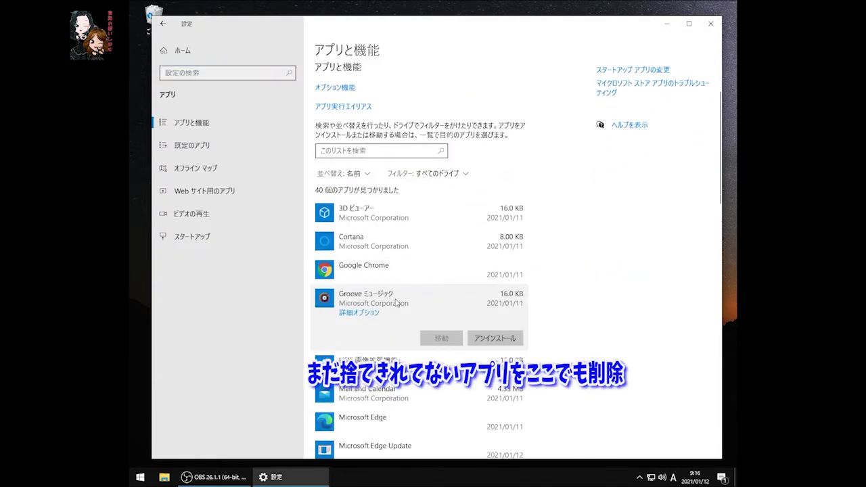
click(501, 337)
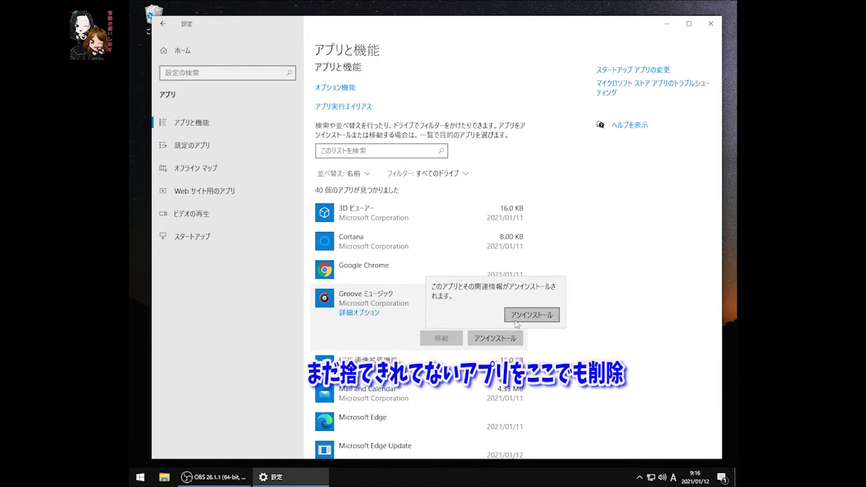
click(515, 321)
- Check the used and free space of drive C: in its properties, and close the drive windows
click(140, 477)
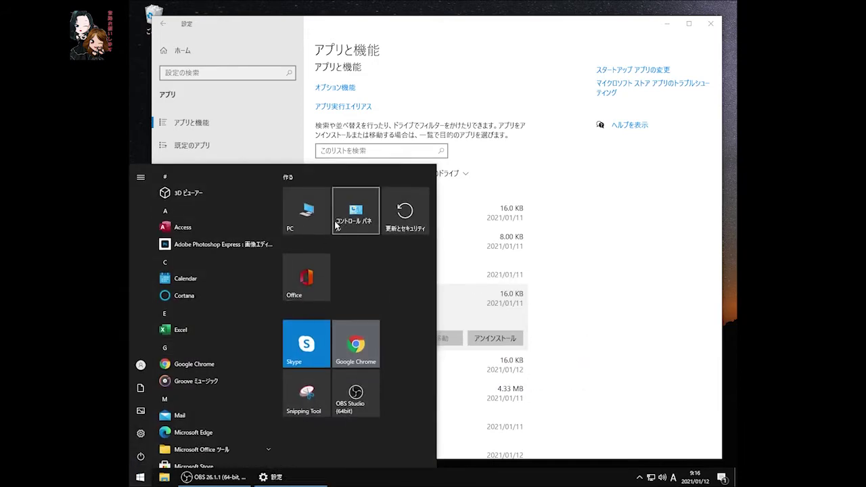
click(307, 210)
click(275, 303)
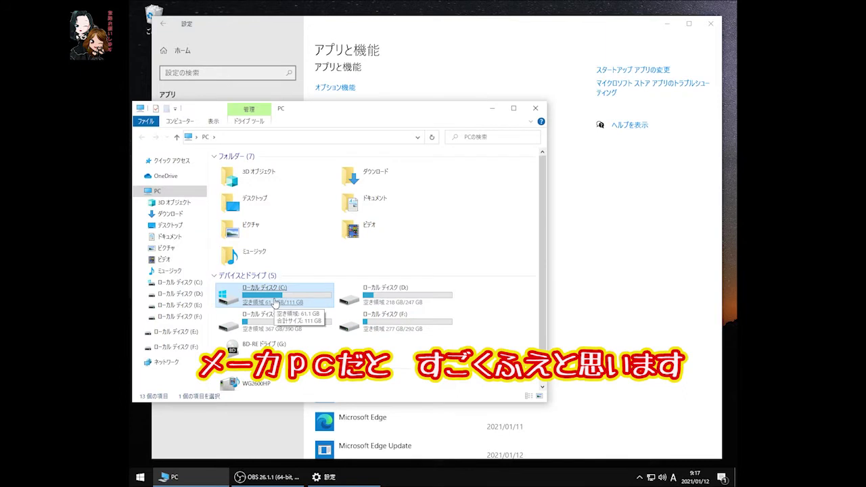
right_click(275, 303)
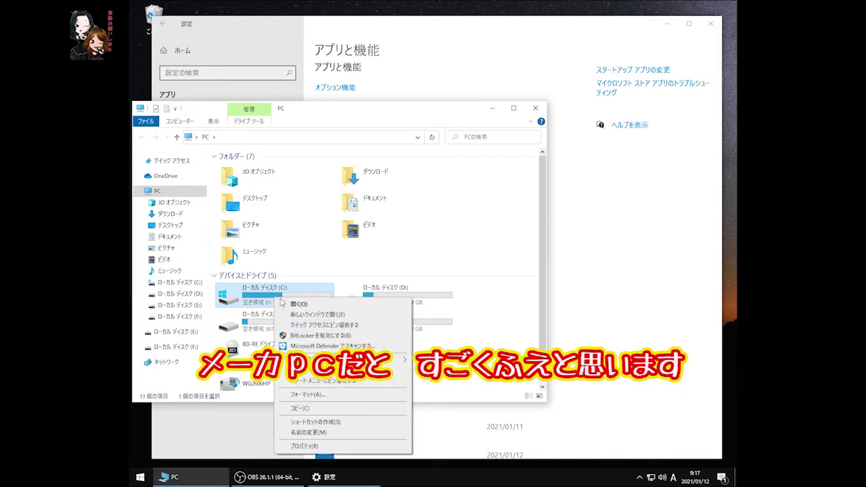
click(305, 445)
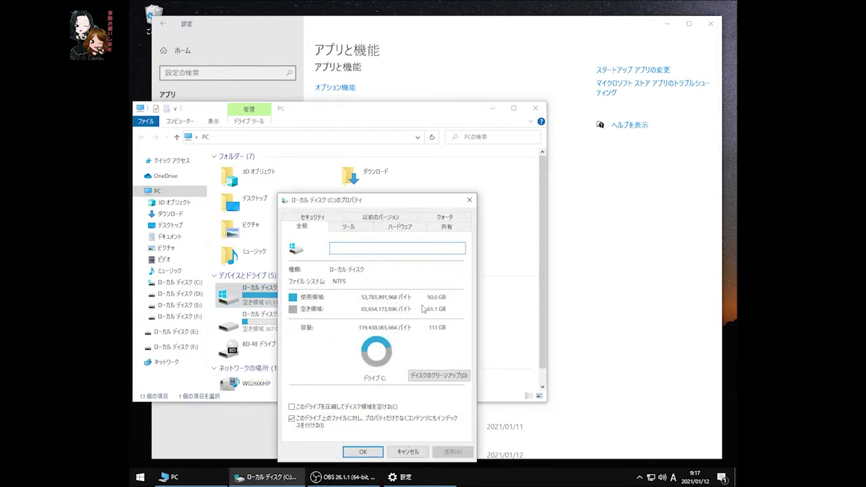
click(364, 451)
click(535, 108)
- Uninstall Groove ミュージック and go through the remaining installed apps for more to remove
click(501, 340)
click(524, 316)
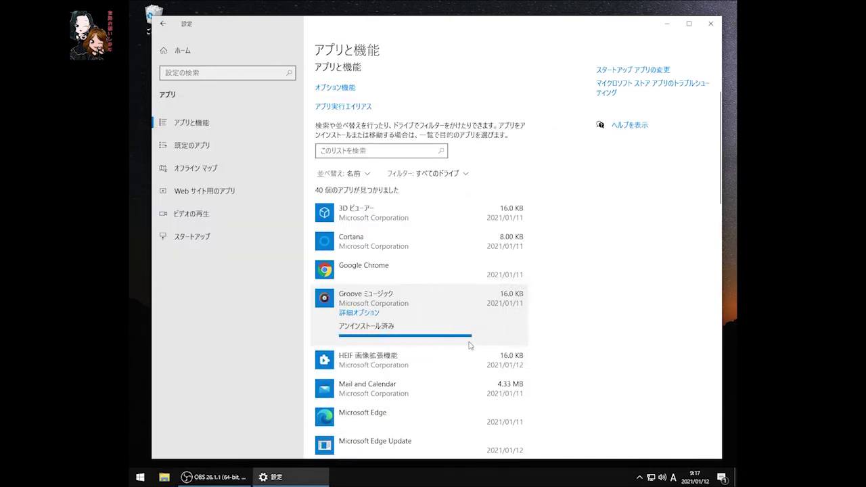
click(506, 248)
scroll(500, 270, down, 2)
click(479, 304)
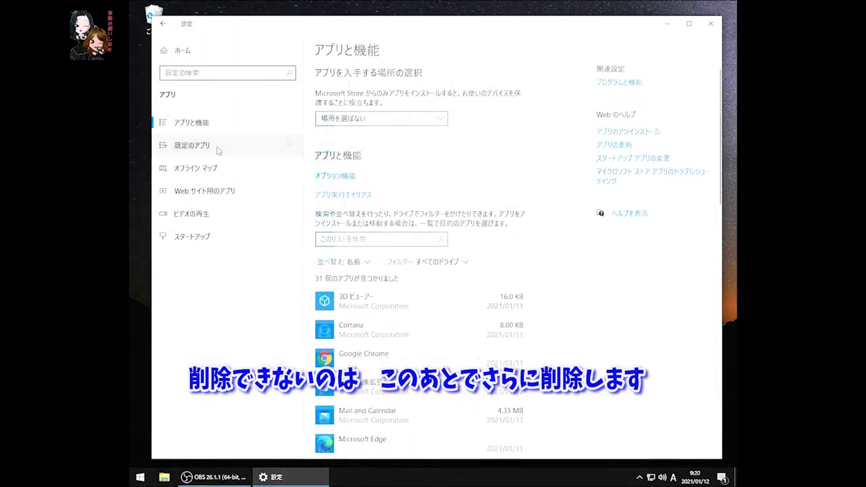
- Review the default apps, and turn off automatic map updates in the offline maps settings
click(220, 147)
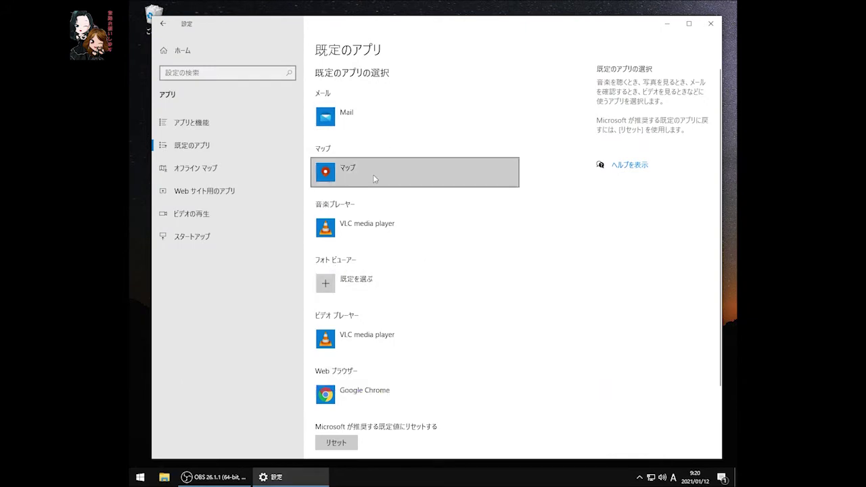
scroll(404, 365, down, 3)
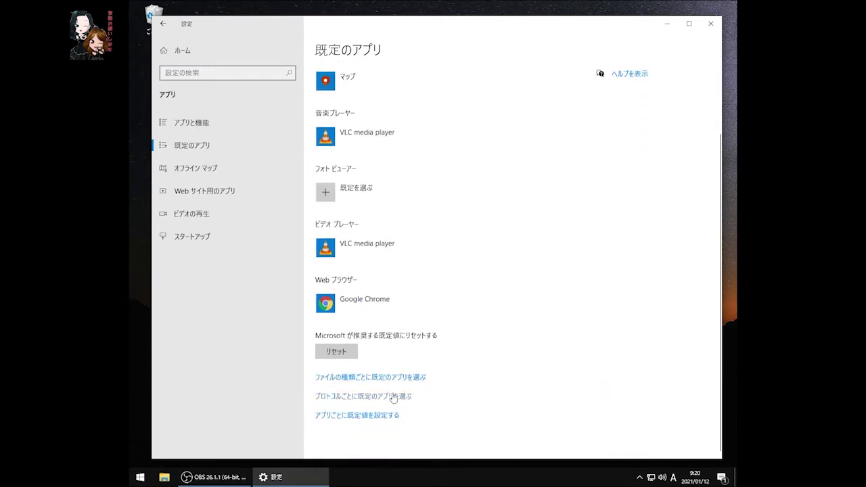
click(232, 163)
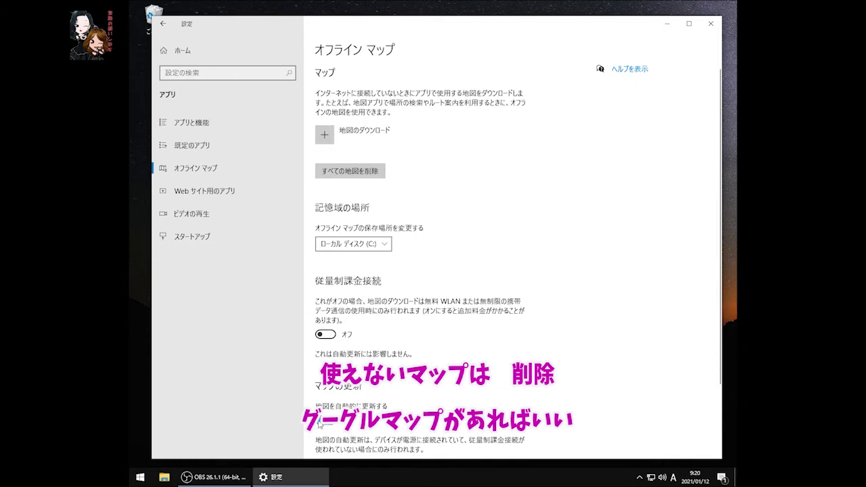
scroll(389, 319, down, 3)
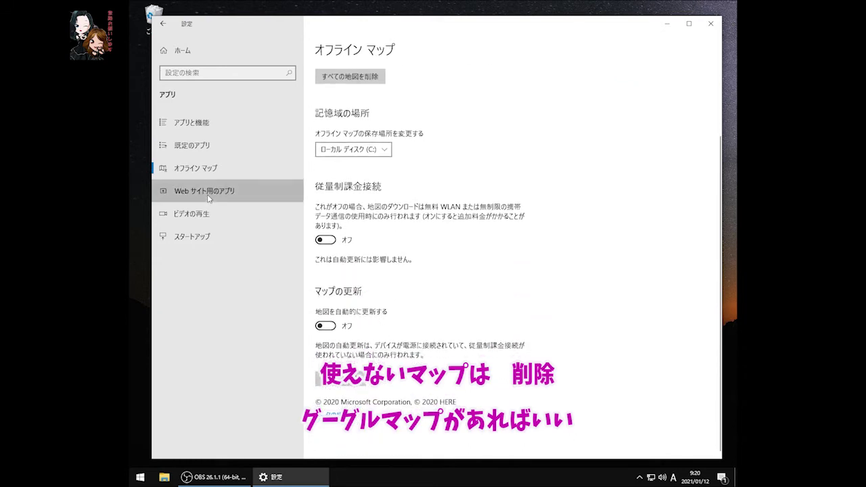
- Turn off opening *.maps.windows.com and maps.windows.com with the マップ app
click(228, 190)
click(492, 124)
click(490, 153)
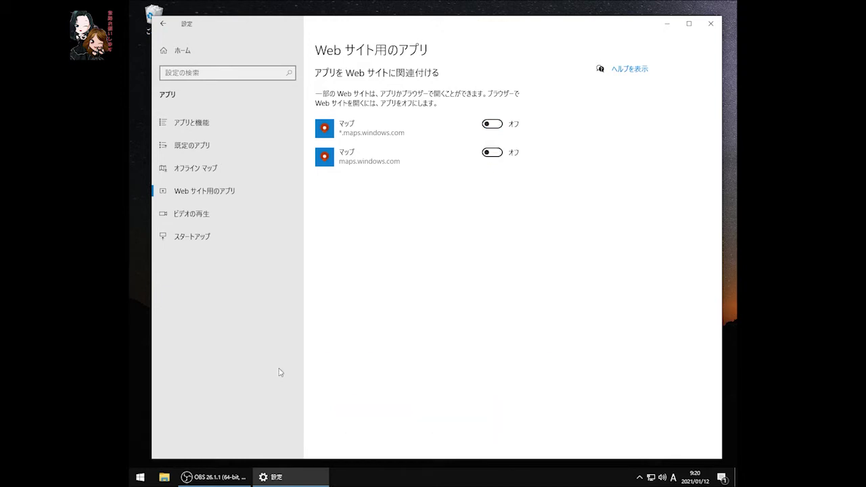
- Review the video playback and startup app settings, and return to the settings home page
click(192, 214)
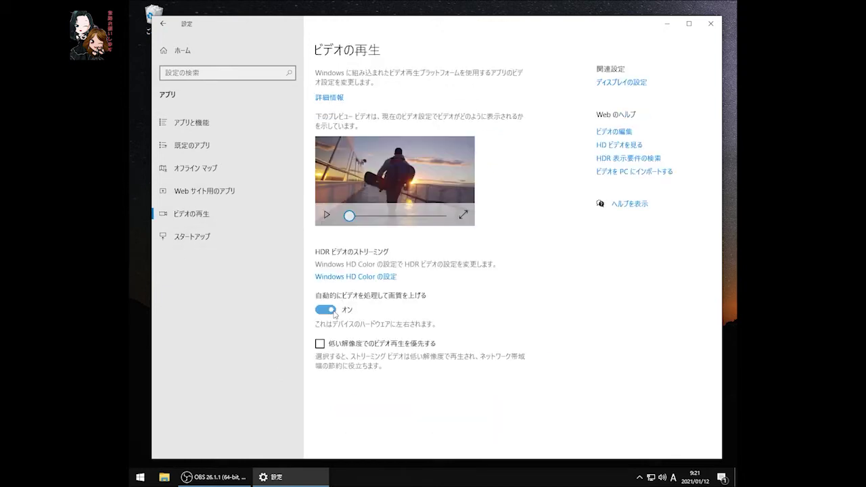
click(178, 237)
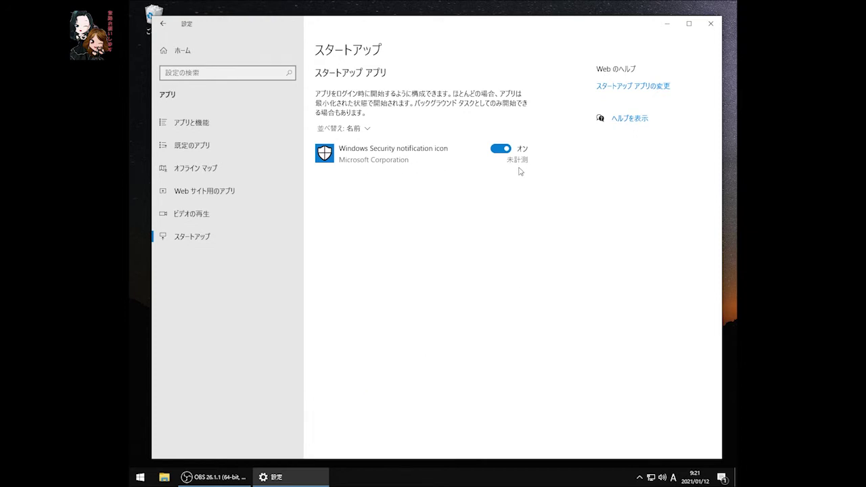
click(170, 54)
- In the game settings, toggle the Xbox Game Bar option and turn off audio recording for game captures
click(203, 267)
click(323, 129)
scroll(343, 228, down, 3)
scroll(343, 227, up, 3)
click(187, 145)
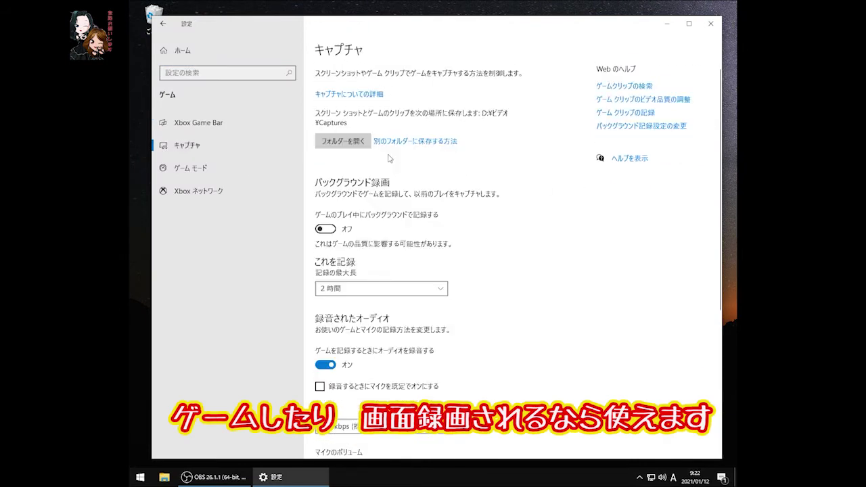
click(320, 365)
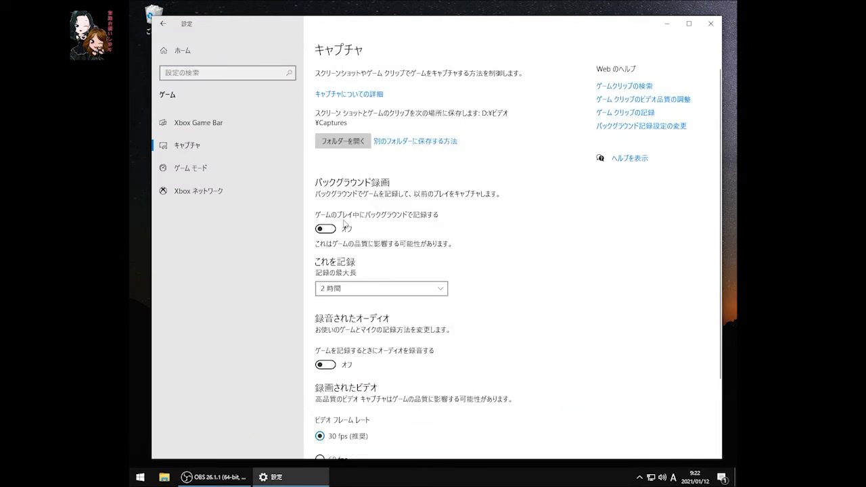
scroll(354, 236, down, 3)
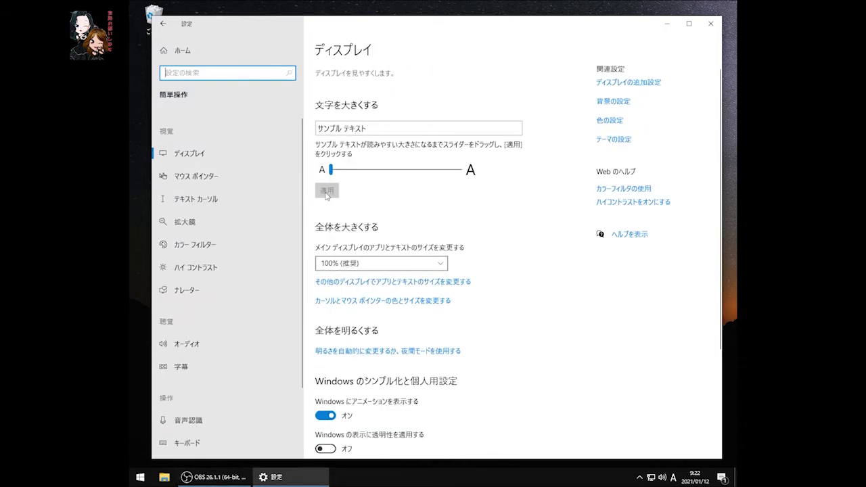
- In the ease-of-access display settings, raise the text size slider slightly and turn off Windows animations and automatic scroll bar hiding
drag(330, 171, 346, 172)
scroll(362, 292, down, 3)
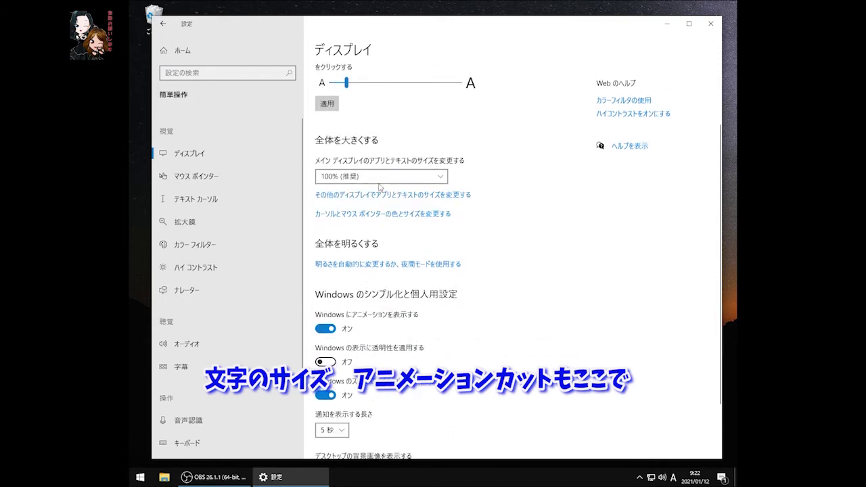
click(325, 328)
scroll(323, 328, down, 2)
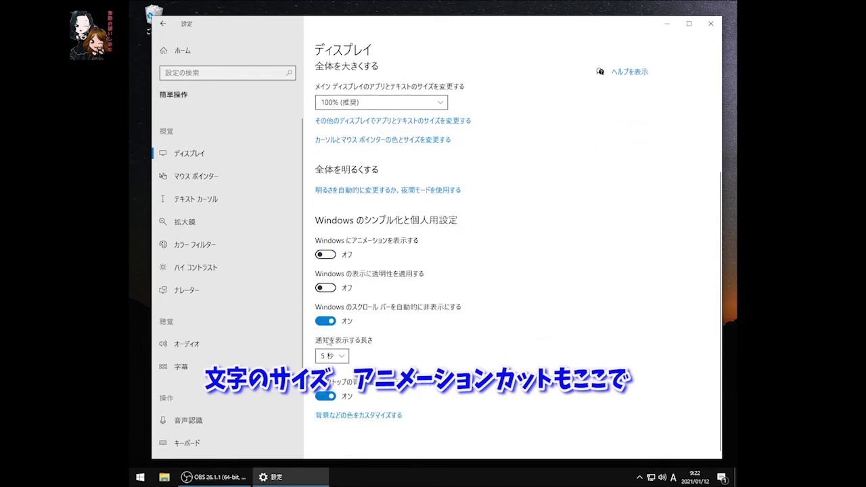
click(323, 322)
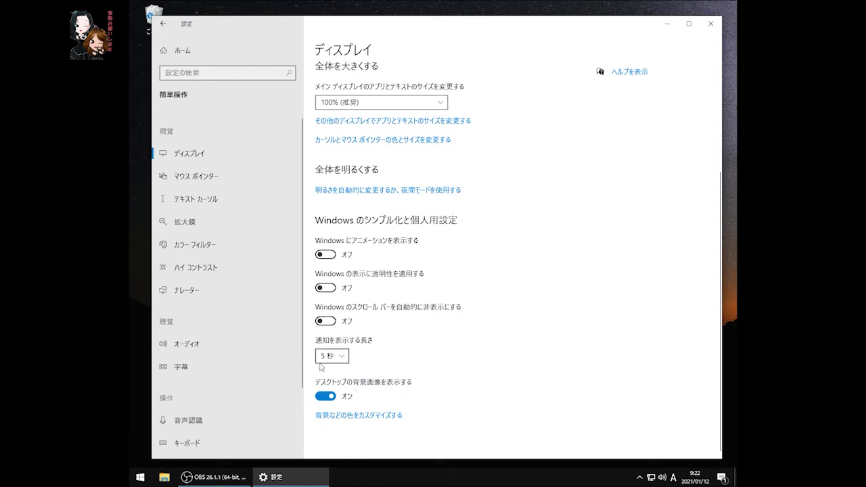
- Enlarge the mouse pointer slightly, give it the custom lime-green color, and turn off visual touch feedback
click(194, 176)
drag(332, 143, 351, 148)
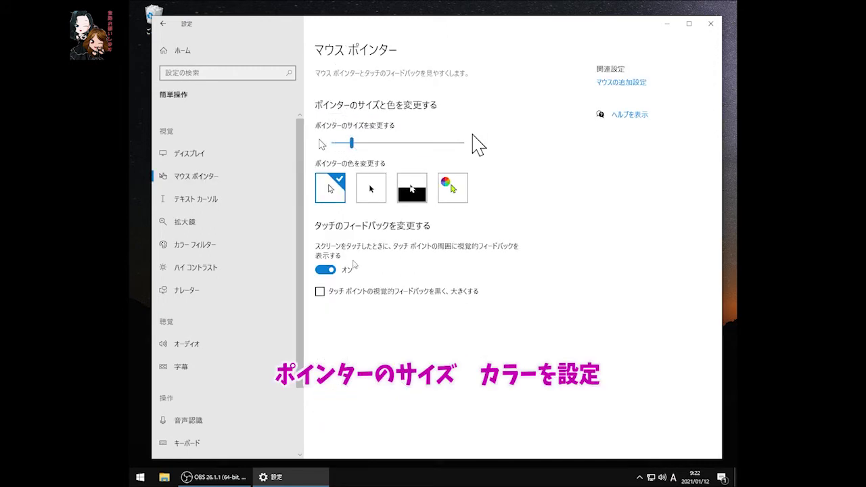
click(453, 194)
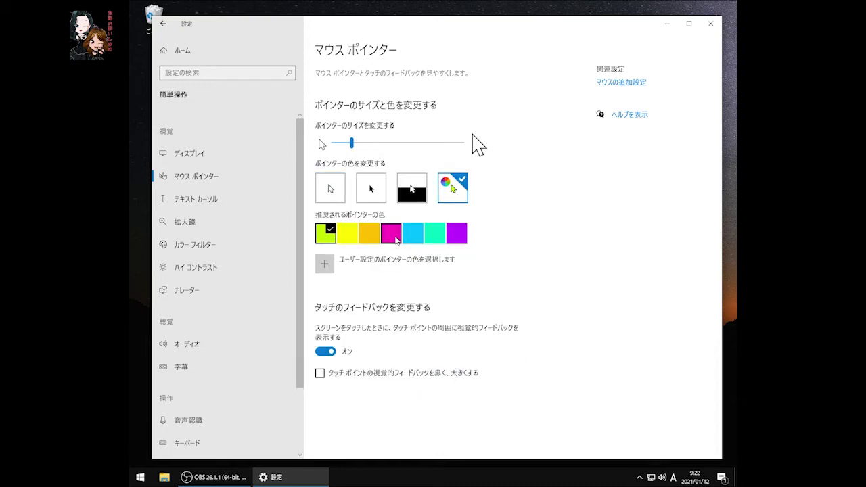
click(325, 351)
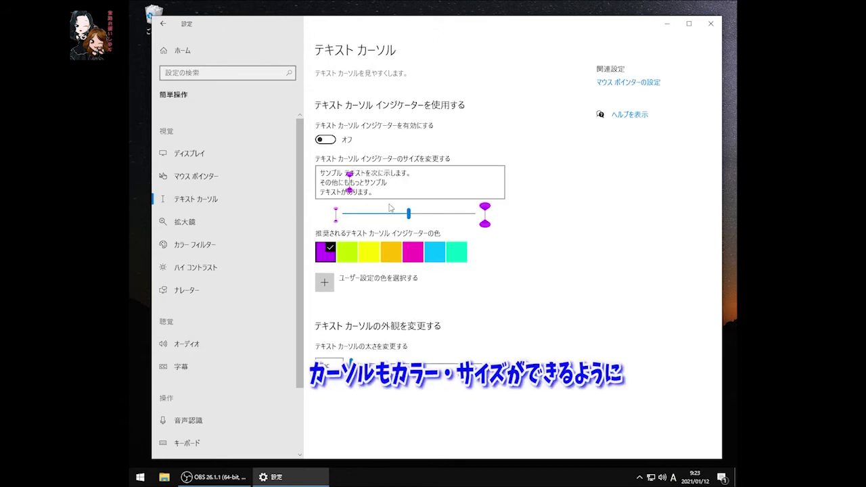
- Enlarge the text cursor indicator slightly and increase the text cursor thickness
drag(409, 215, 421, 216)
mouse_move(351, 365)
mouse_down()
mouse_move(382, 366)
mouse_move(365, 365)
mouse_up()
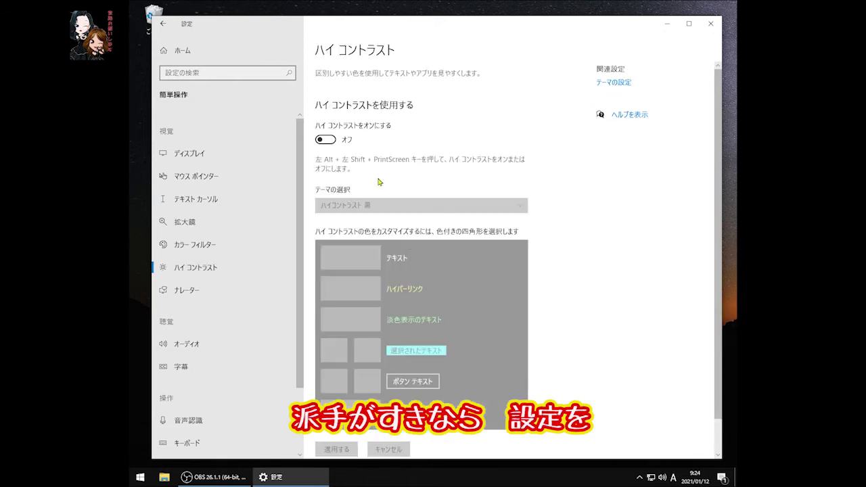
- Review the high contrast and Narrator settings, and disable lowering other apps' volume while Narrator is speaking
scroll(378, 183, down, 1)
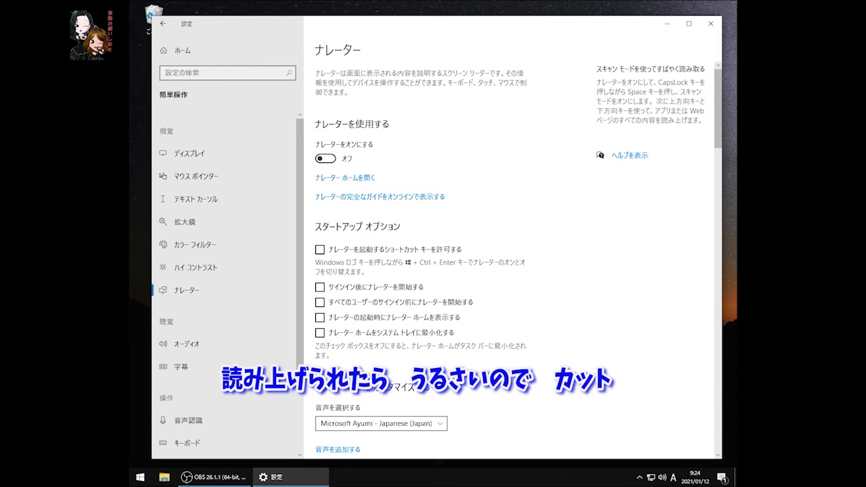
scroll(379, 304, down, 4)
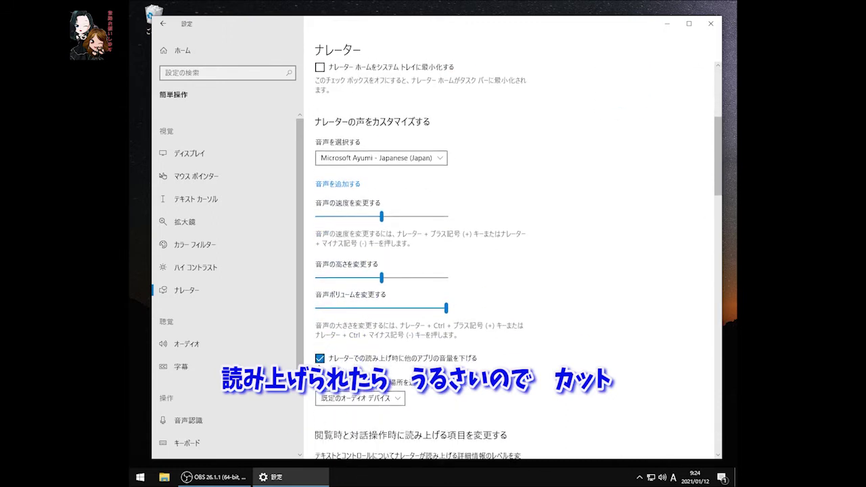
scroll(334, 369, down, 4)
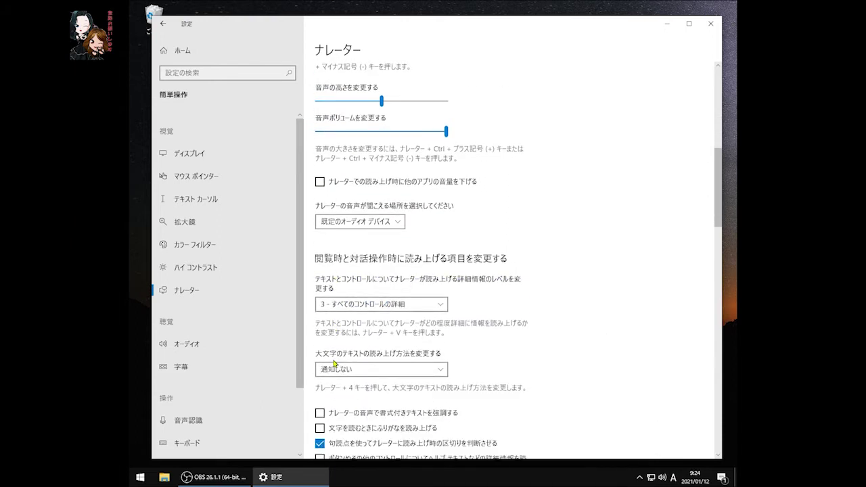
scroll(343, 366, down, 4)
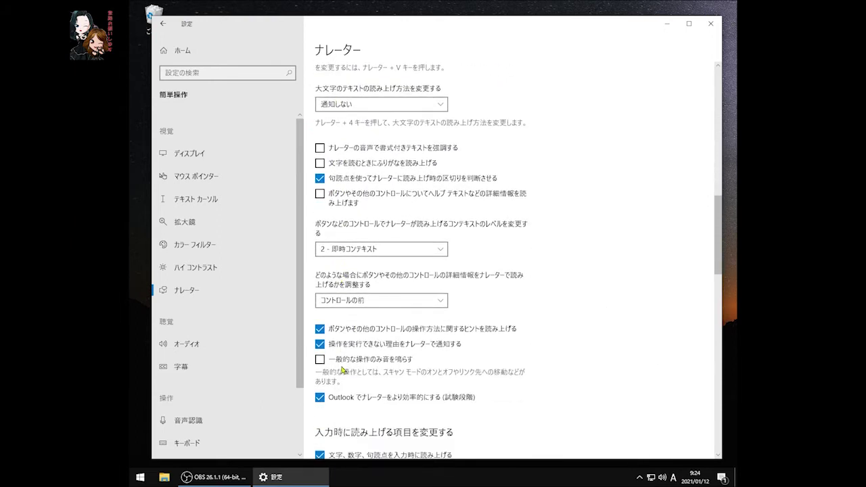
scroll(340, 370, down, 1)
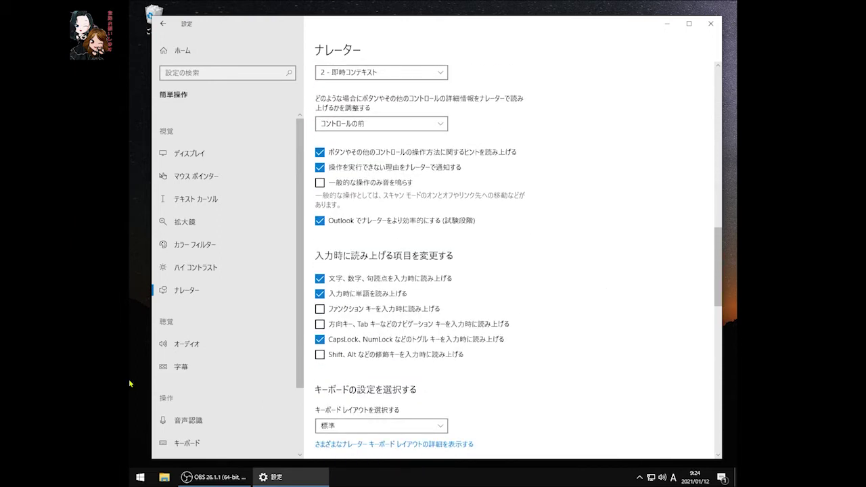
- Review the ease-of-access settings for audio, captions and speech recognition
click(178, 344)
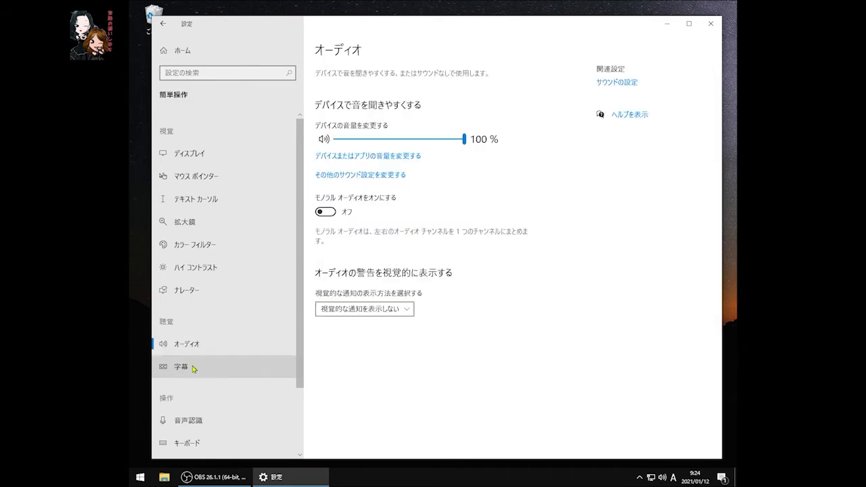
click(173, 365)
scroll(192, 353, down, 1)
click(189, 351)
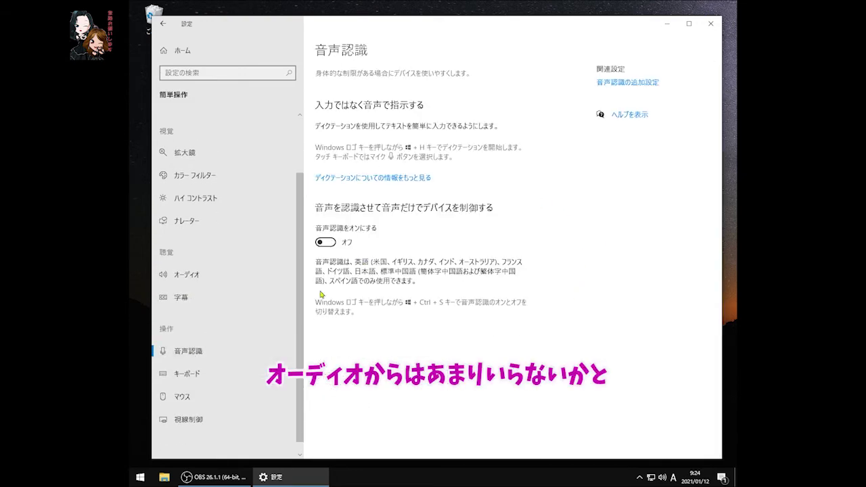
- In the keyboard accessibility settings, disable the warning message and the sound for turning on sticky, toggle or filter keys
click(196, 374)
scroll(419, 270, down, 10)
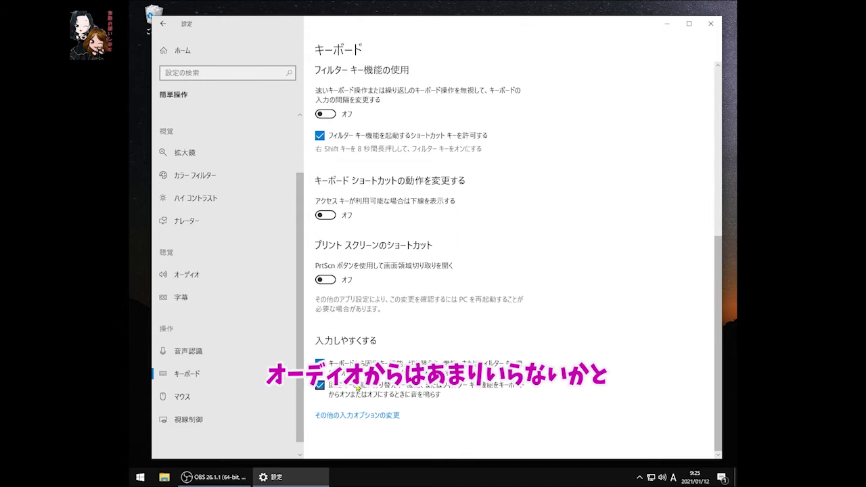
click(320, 385)
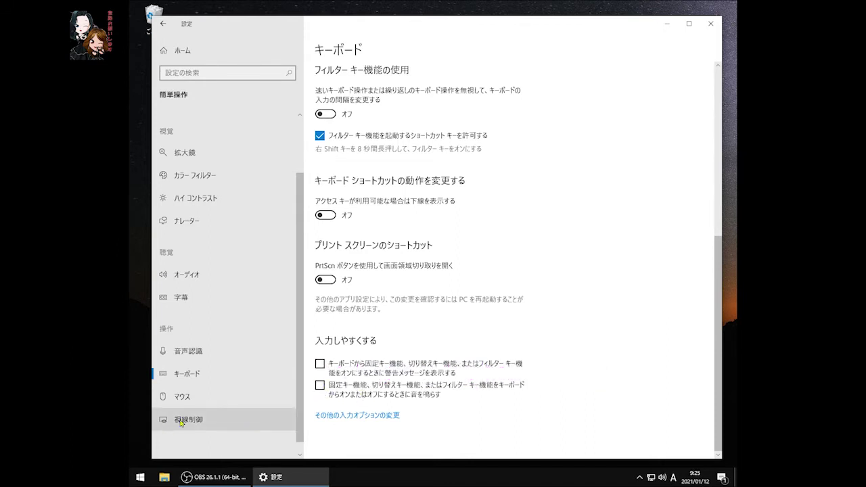
- In the search settings, disable cloud content search for Microsoft and work or school accounts, and review the search history and Windows indexing settings
click(188, 419)
click(183, 50)
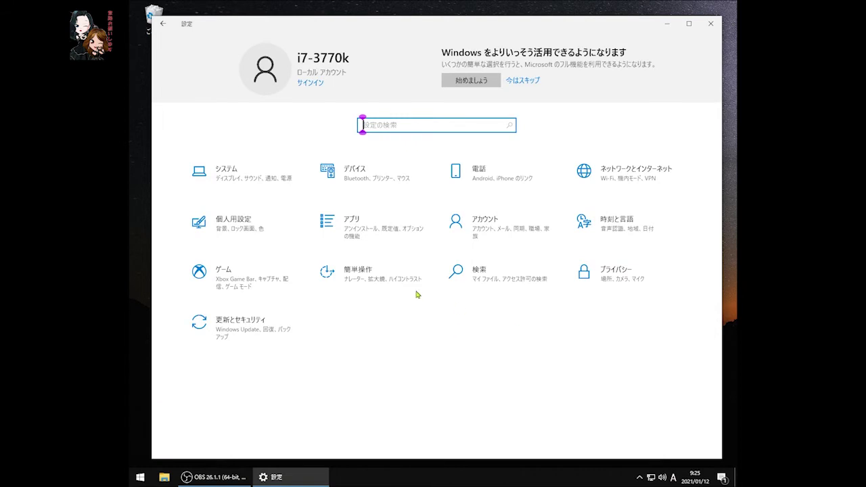
click(497, 280)
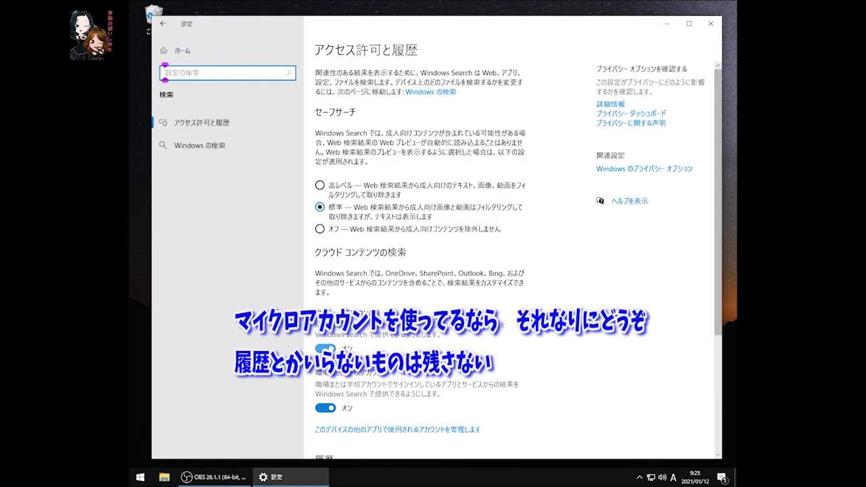
click(325, 349)
click(324, 409)
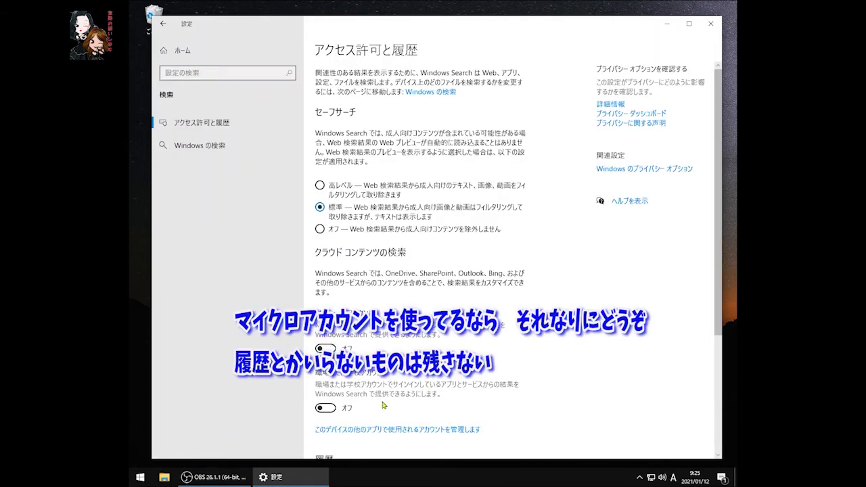
scroll(380, 405, down, 5)
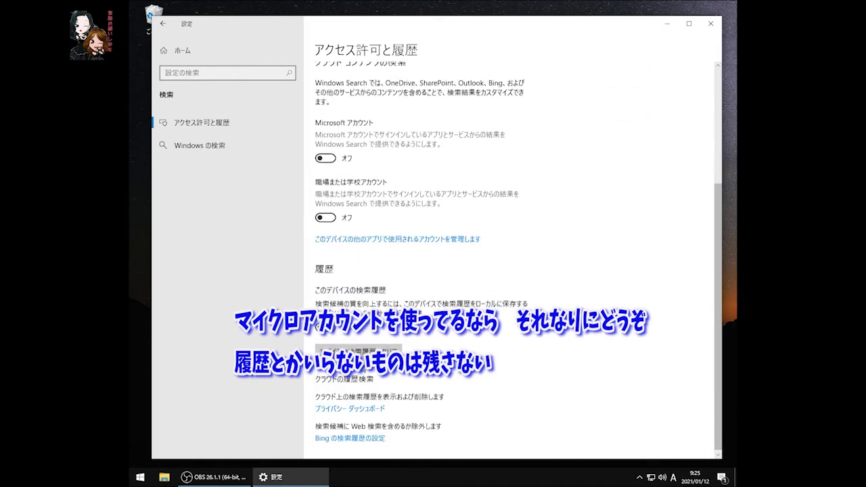
scroll(355, 417, up, 5)
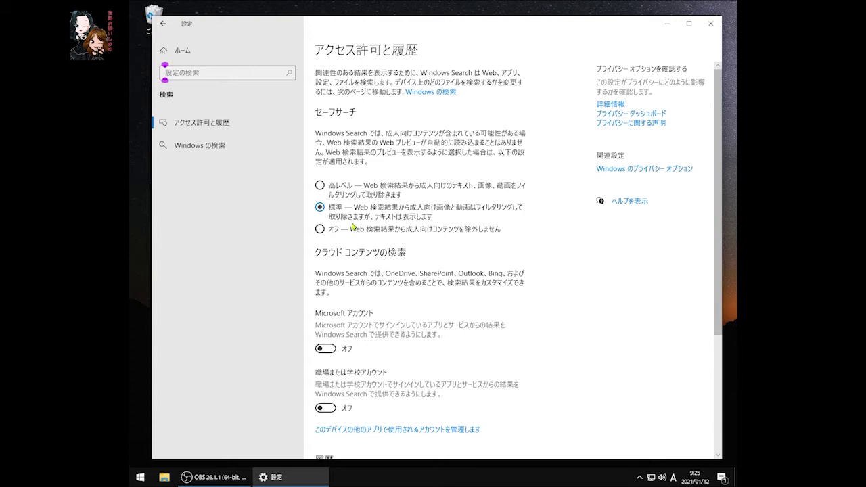
click(196, 145)
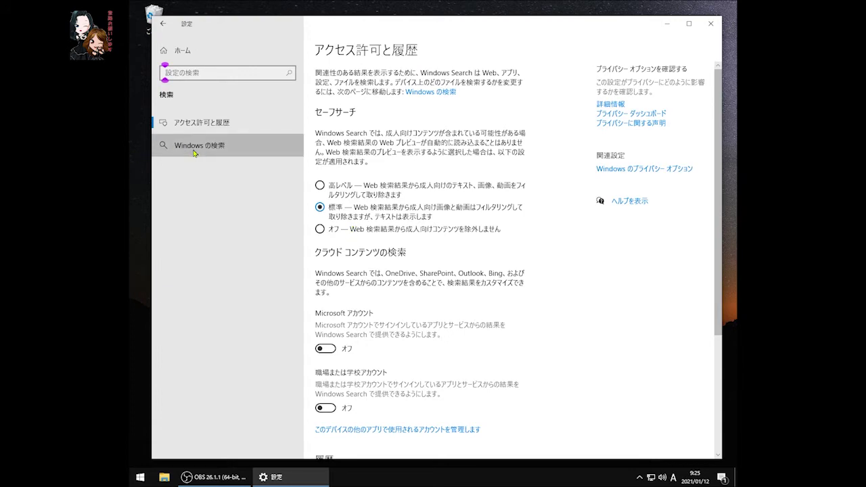
scroll(344, 277, down, 8)
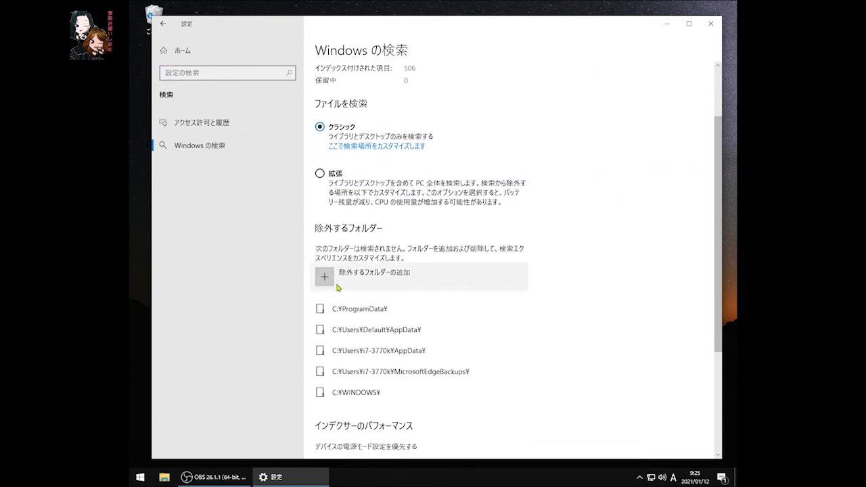
- In the general privacy settings, turn off website access to the language list, and check the speech and inking pages
click(181, 50)
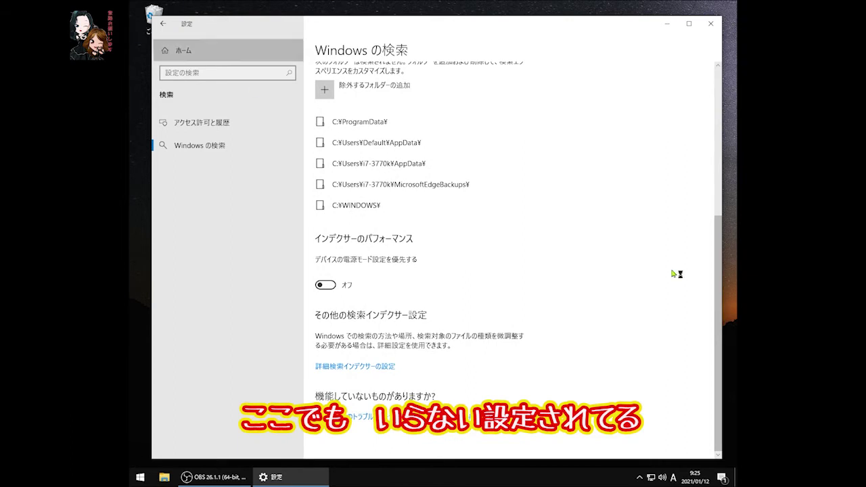
click(602, 274)
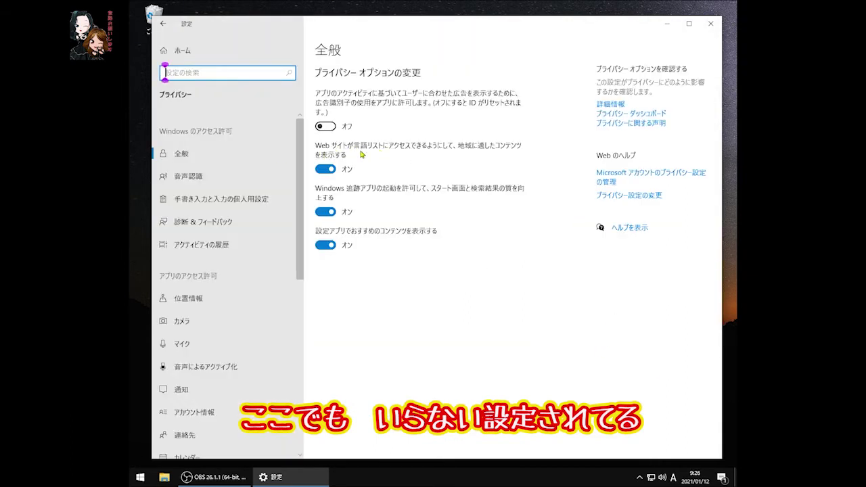
click(326, 169)
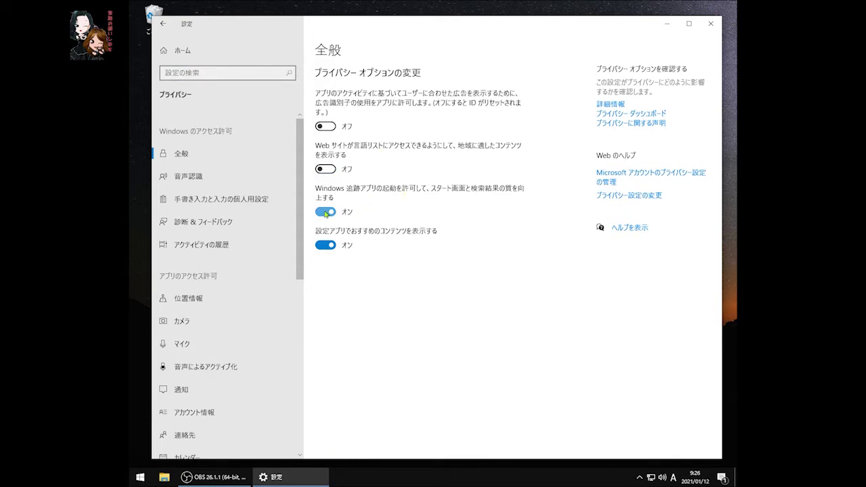
click(213, 176)
click(234, 198)
- Review the diagnostics and feedback privacy settings and set the feedback frequency to 常にオフ
click(203, 221)
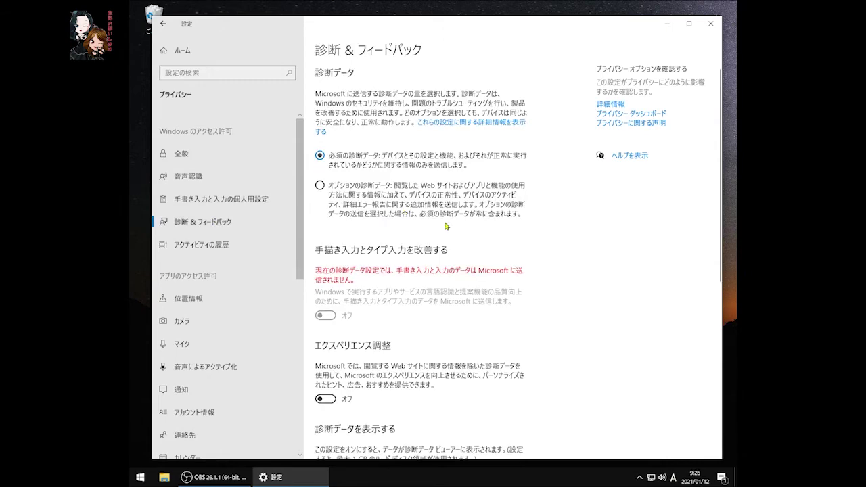
scroll(333, 308, down, 5)
scroll(332, 308, down, 3)
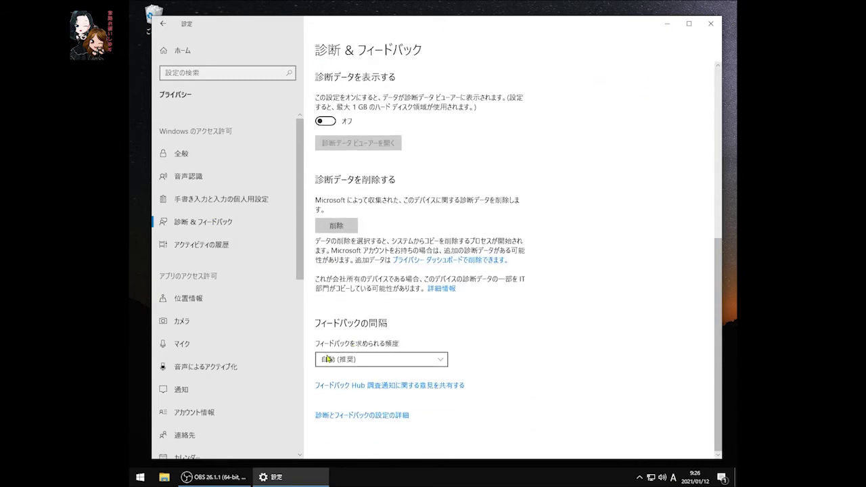
click(365, 359)
click(379, 404)
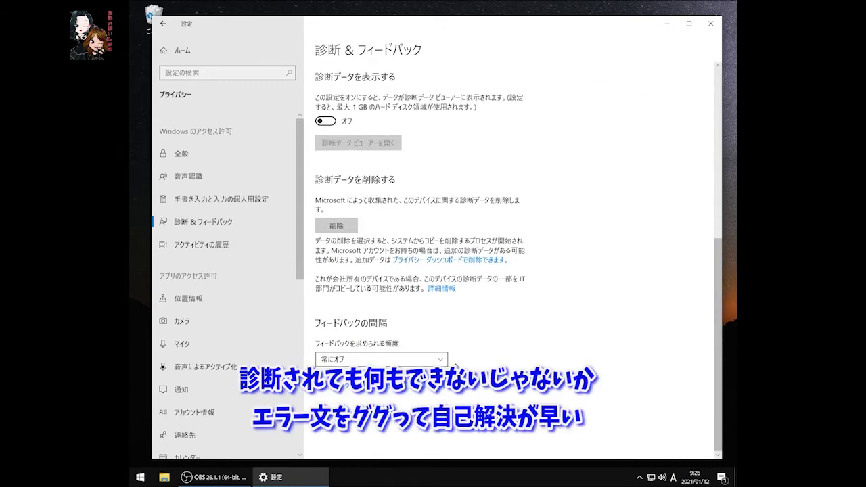
click(382, 359)
click(346, 374)
scroll(486, 322, up, 2)
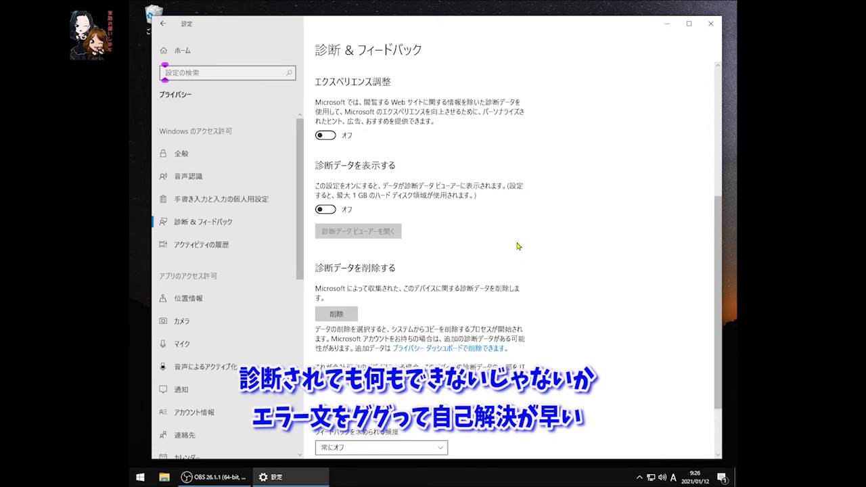
scroll(427, 277, up, 5)
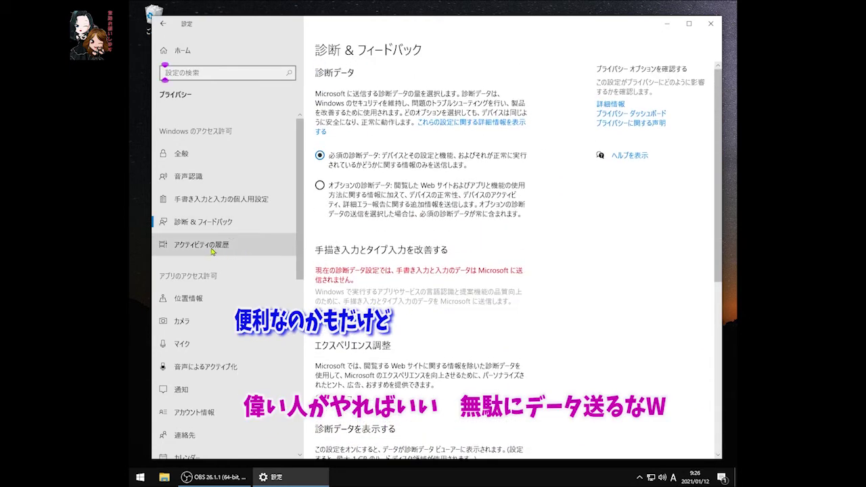
- Review the privacy settings for activity history, location and app access to the camera
click(203, 244)
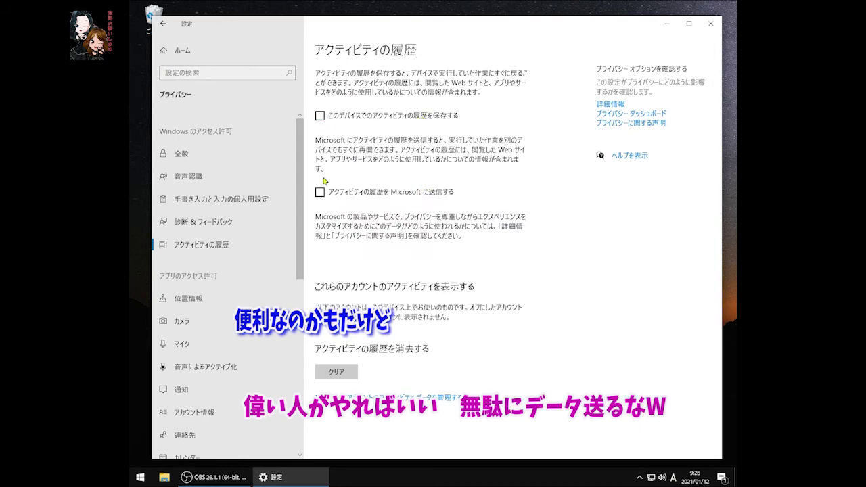
click(188, 298)
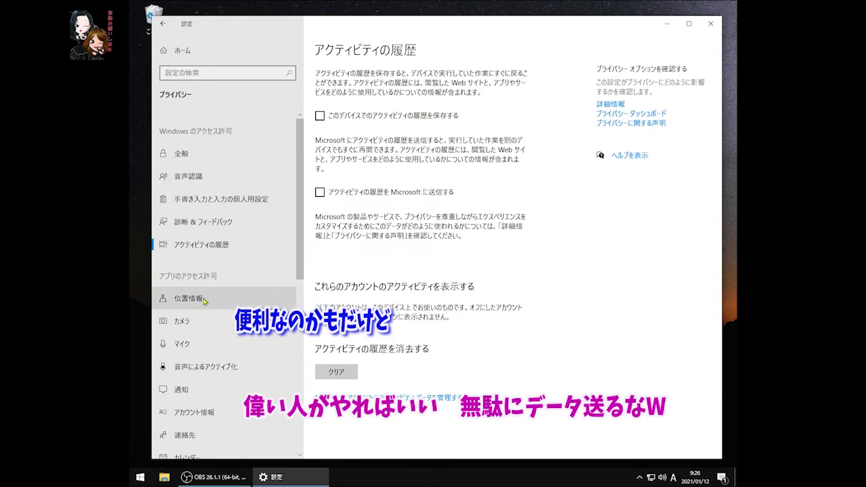
scroll(394, 331, down, 3)
scroll(393, 331, up, 5)
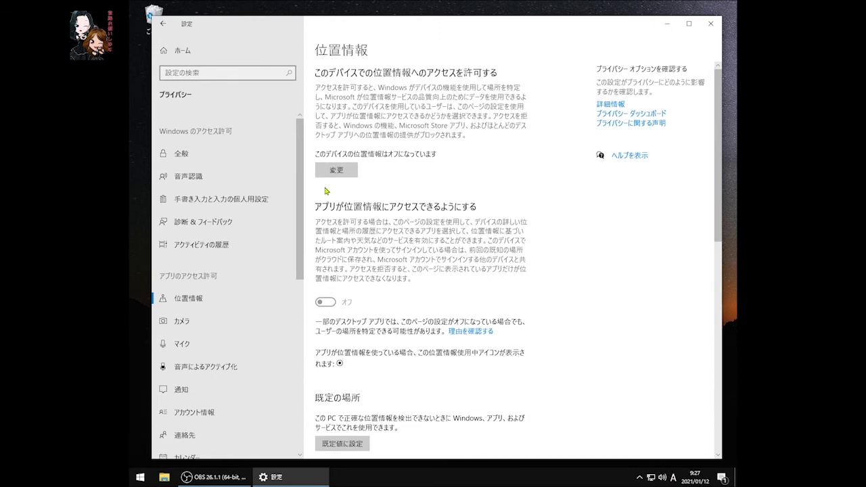
click(223, 322)
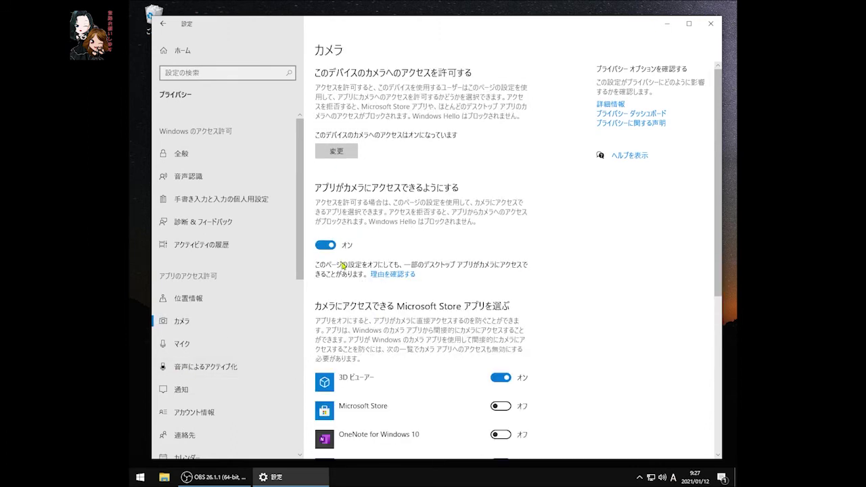
scroll(478, 306, down, 2)
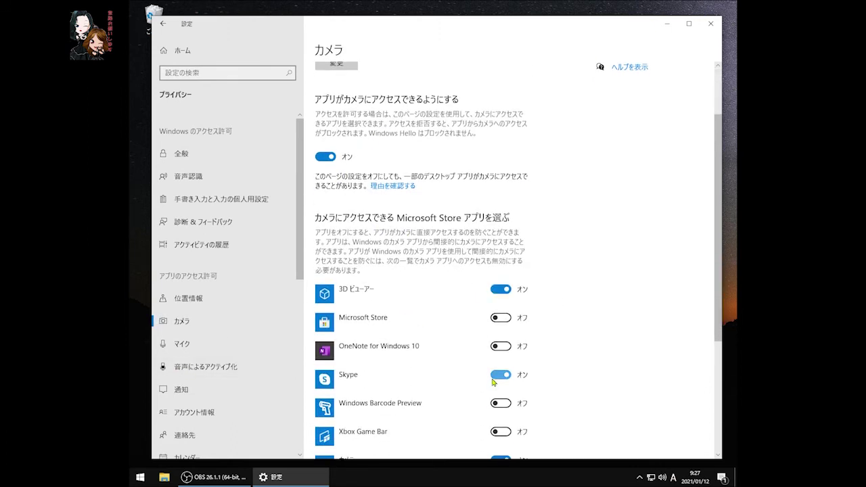
scroll(489, 380, down, 2)
scroll(406, 372, down, 3)
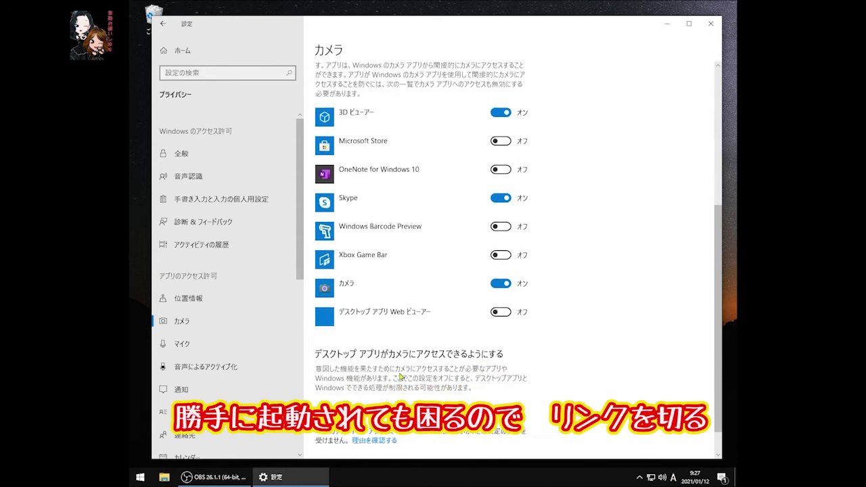
- Turn off microphone access for the 3D ビューアー, Cortana and カメラ apps
click(181, 343)
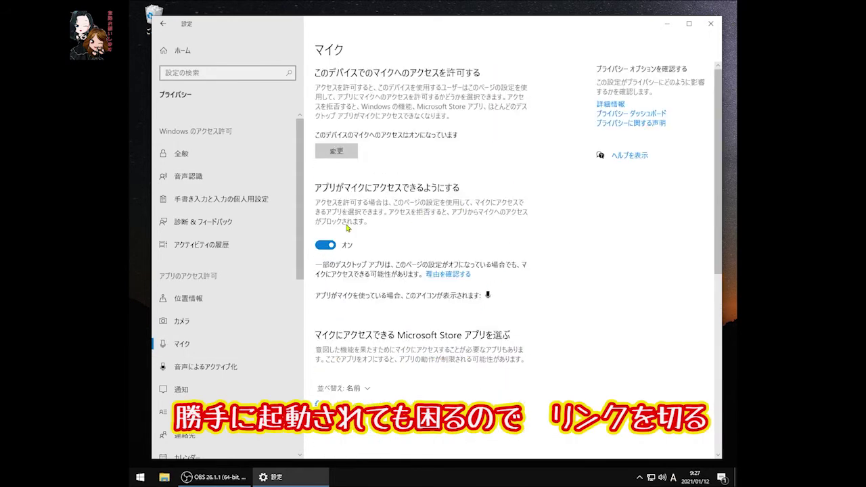
scroll(408, 321, down, 2)
click(500, 316)
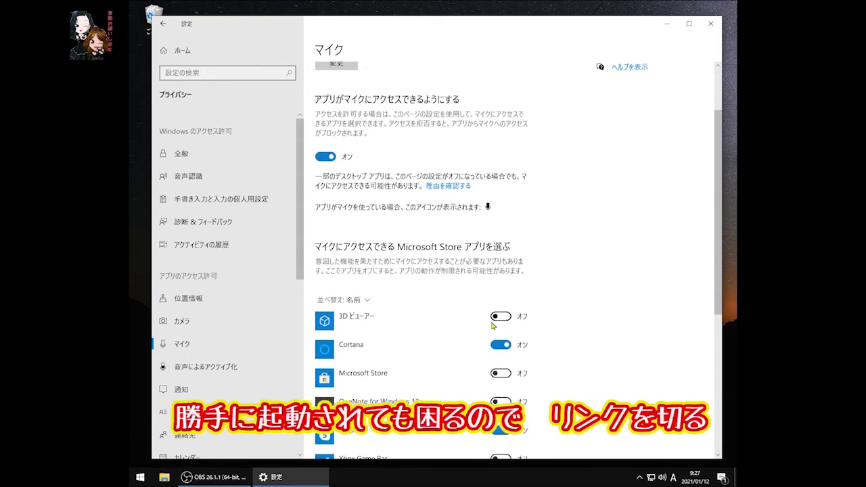
scroll(500, 284, down, 4)
click(501, 167)
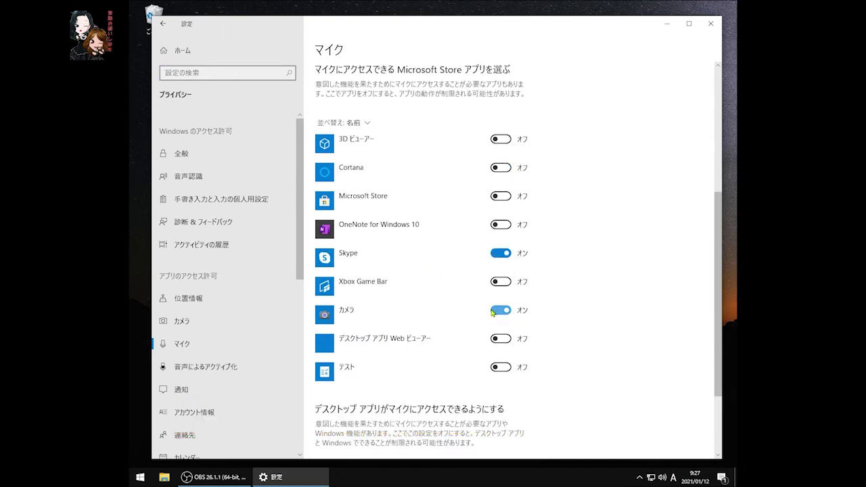
scroll(440, 338, down, 2)
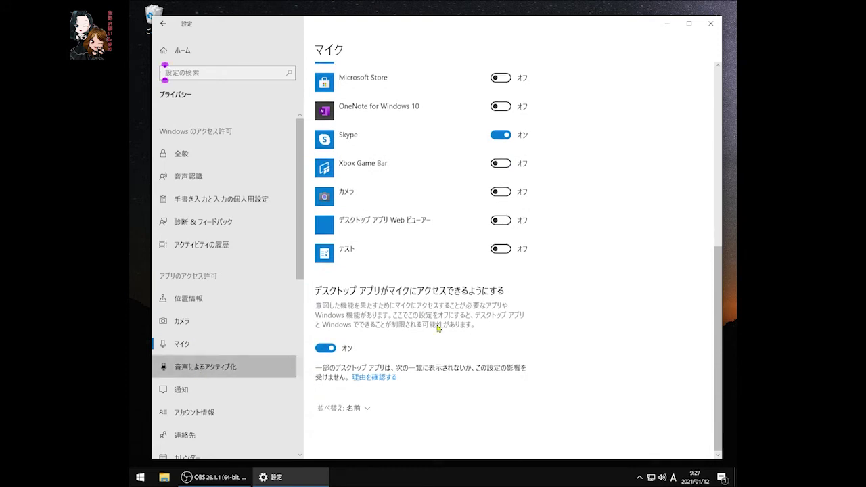
- Review the voice activation and notification access privacy settings
click(202, 365)
scroll(338, 333, down, 4)
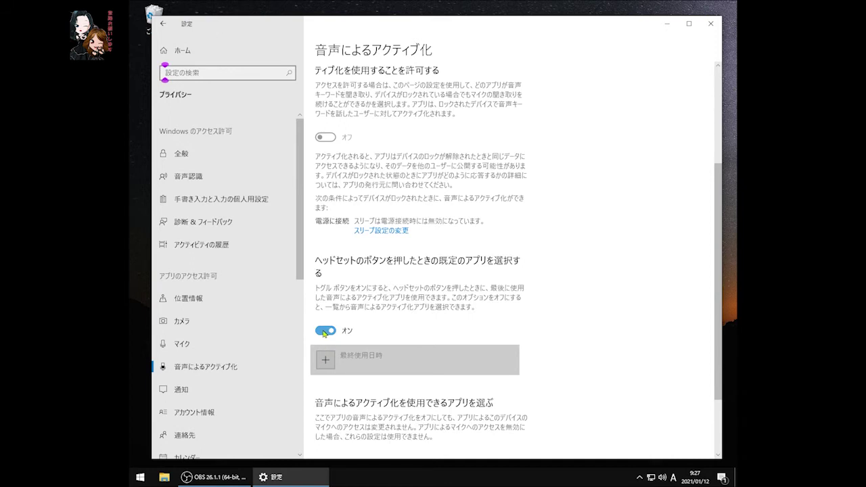
scroll(329, 349, down, 2)
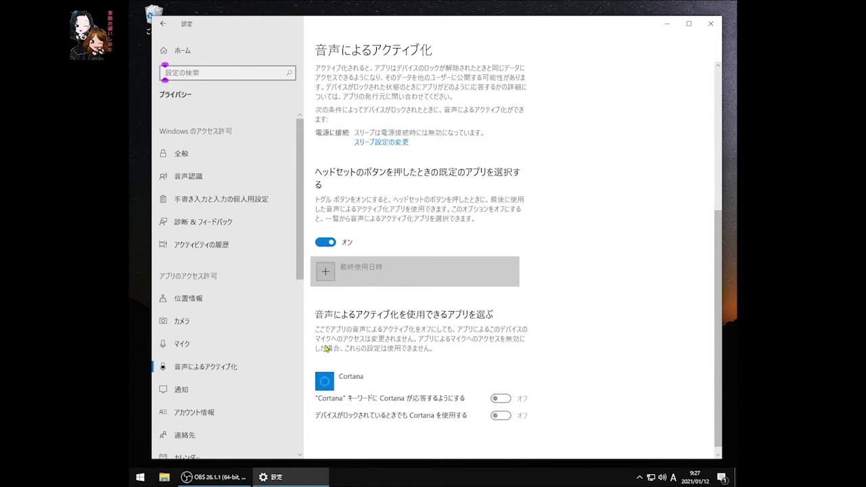
click(227, 389)
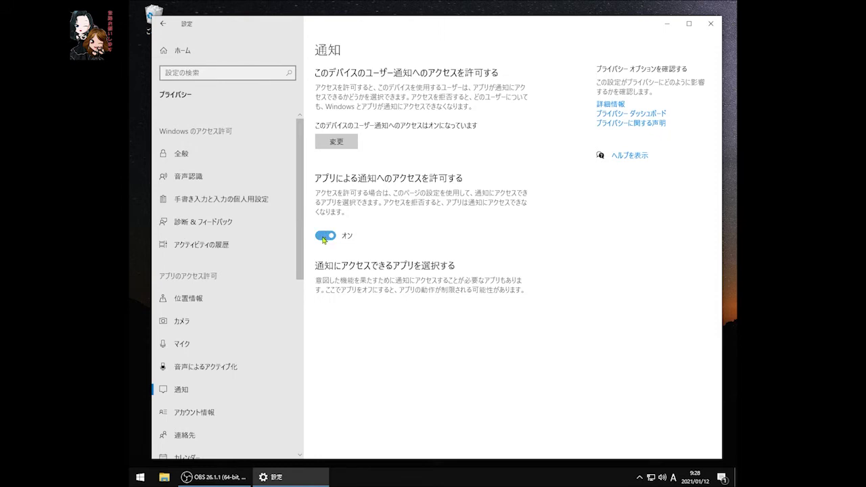
- Turn off app access to account information and call history in the privacy settings
scroll(230, 343, down, 2)
click(217, 342)
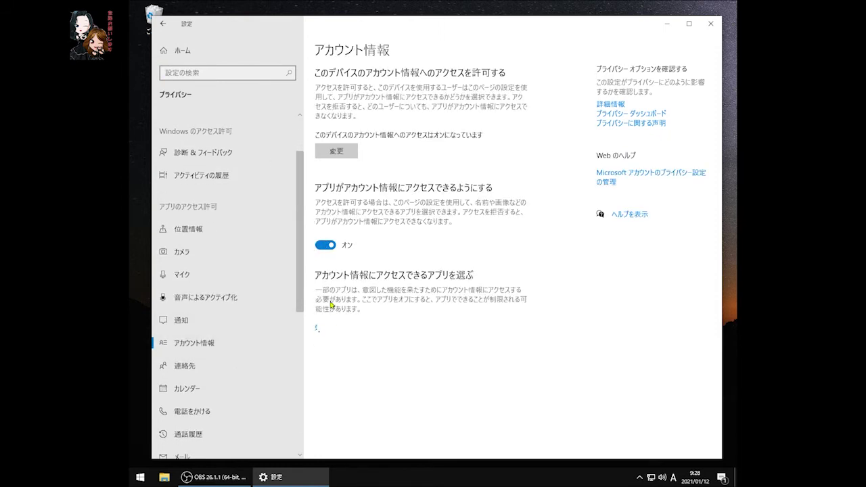
click(323, 246)
scroll(232, 319, down, 2)
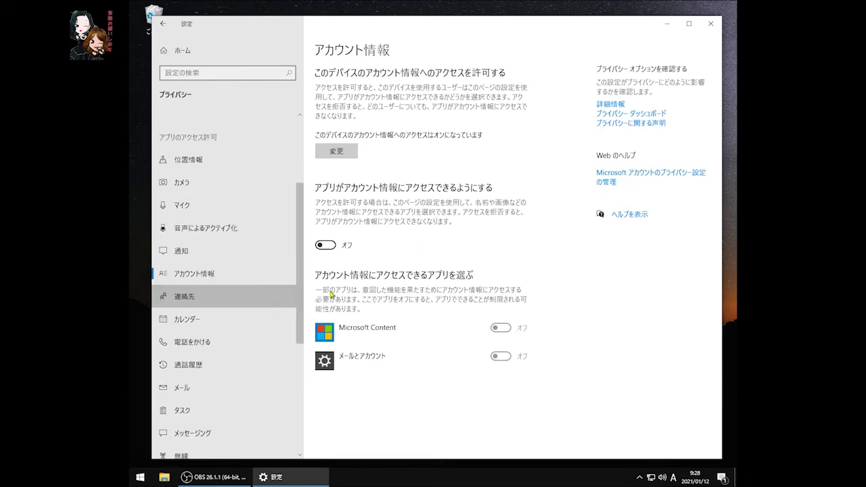
click(325, 245)
click(218, 365)
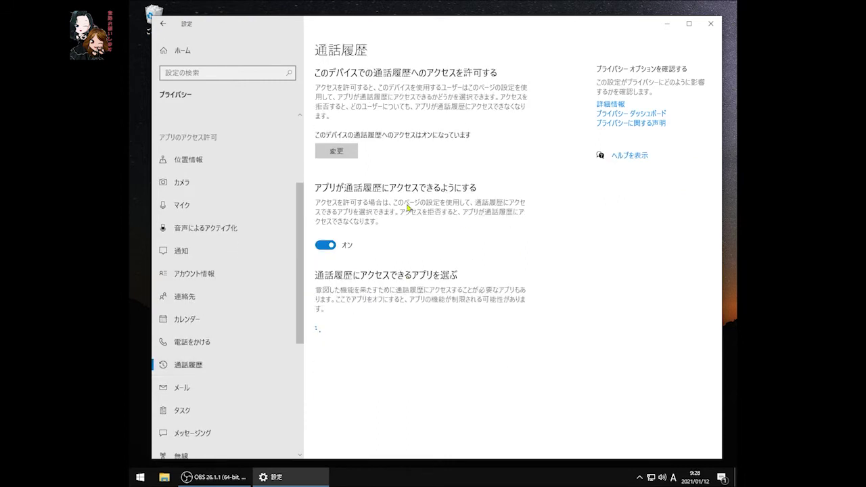
click(323, 249)
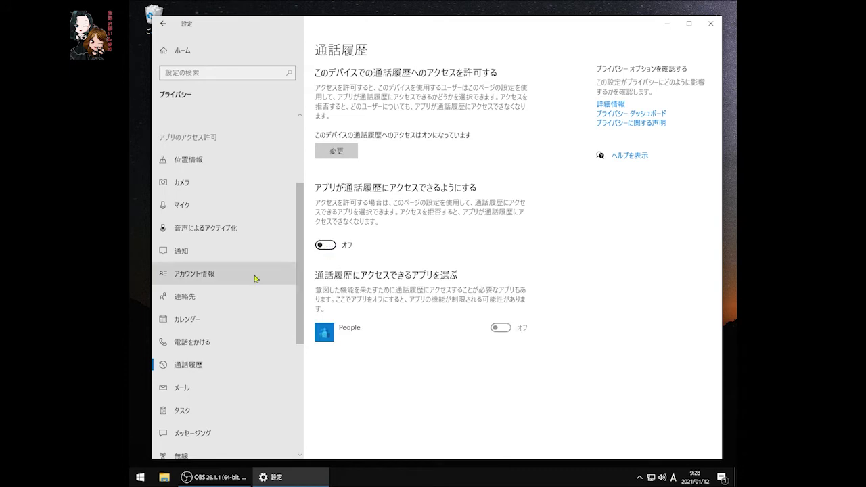
- Turn off app access to email and to tasks in the privacy settings
scroll(222, 340, down, 2)
click(228, 321)
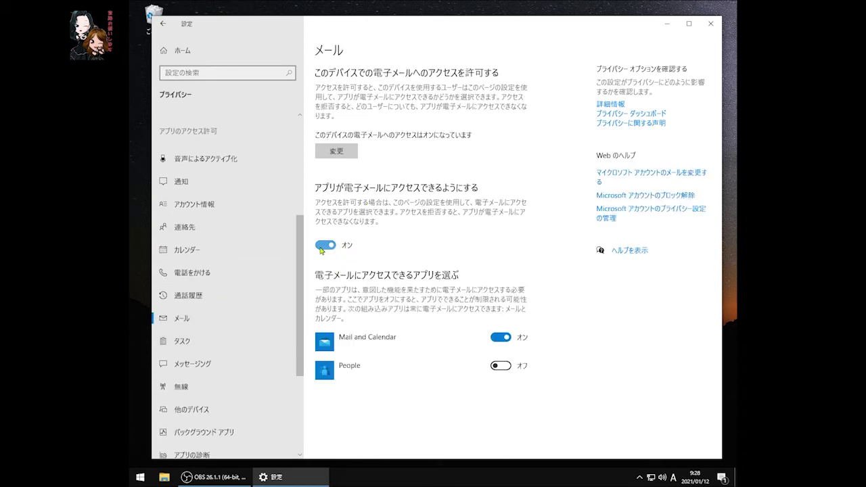
click(322, 249)
scroll(228, 323, down, 2)
click(227, 272)
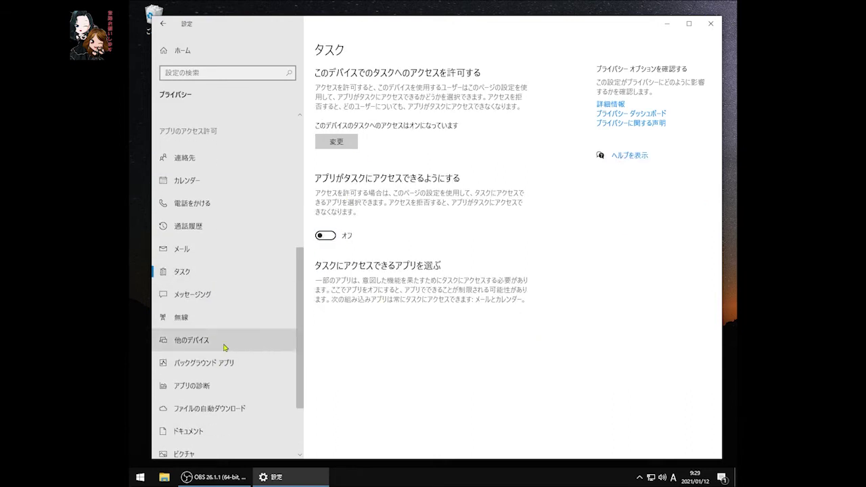
- Review the messaging, radio control and other devices access pages in the privacy settings
click(234, 293)
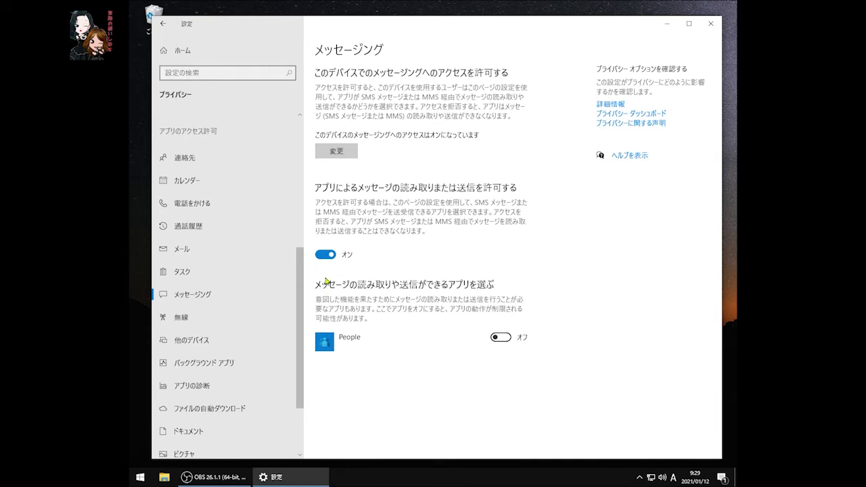
click(209, 319)
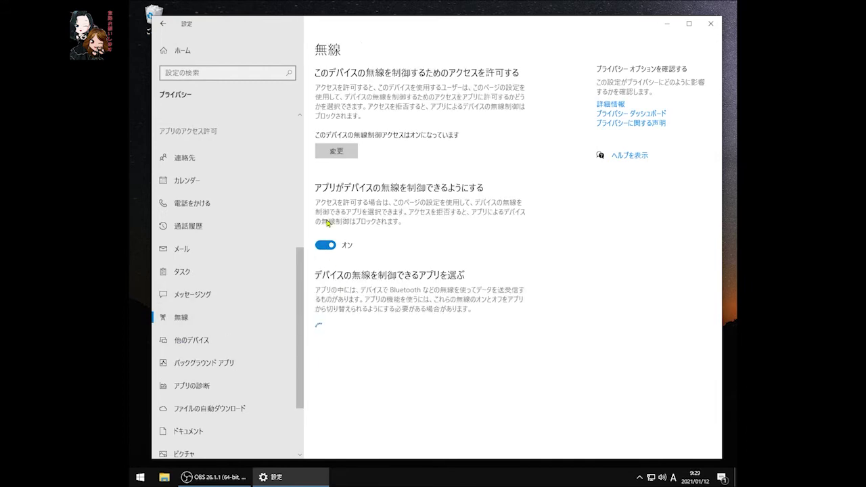
click(260, 338)
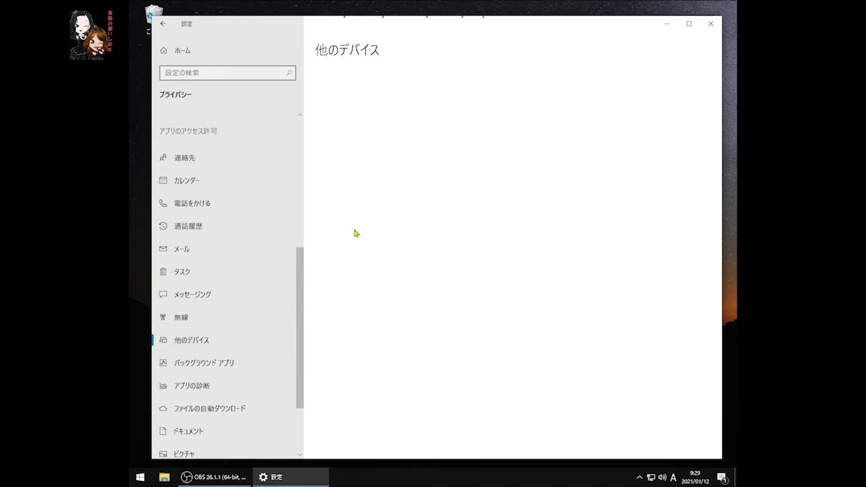
- Turn off background running for 3D ビューアー, Cortana, Mail and Calendar, Microsoft Store, Office, OneNote for Windows 10, People and Print 3D
scroll(251, 332, down, 2)
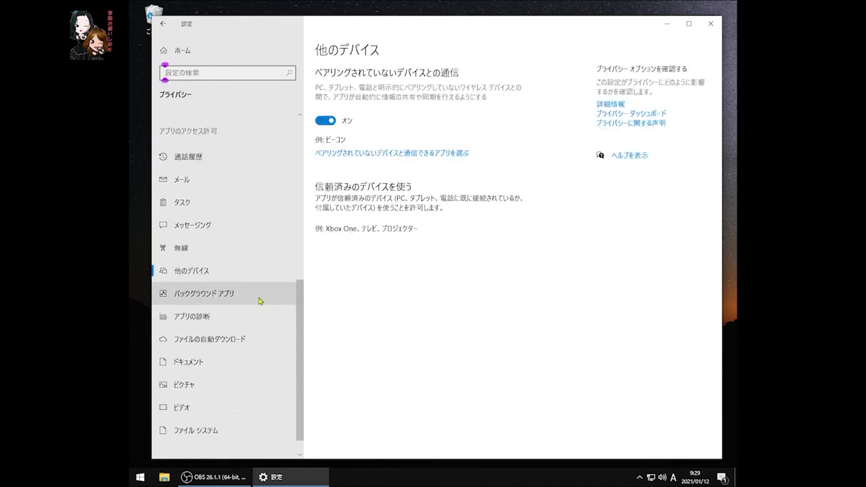
click(258, 296)
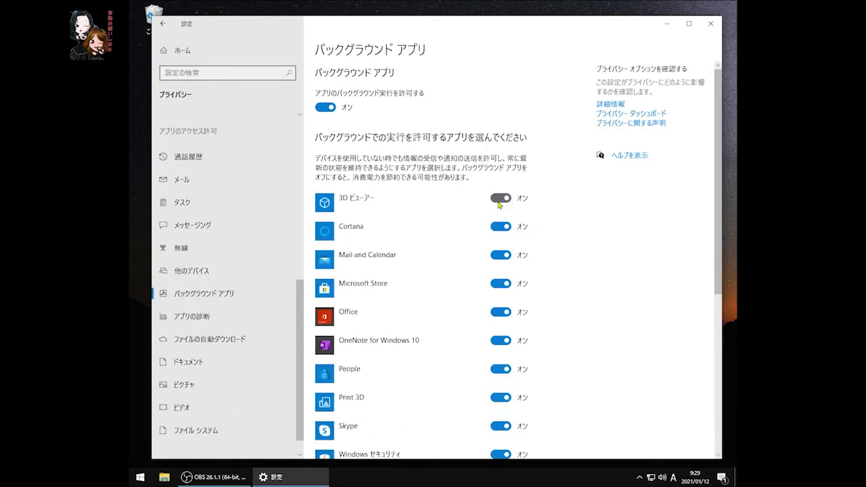
click(494, 233)
click(500, 258)
click(499, 285)
scroll(499, 284, down, 2)
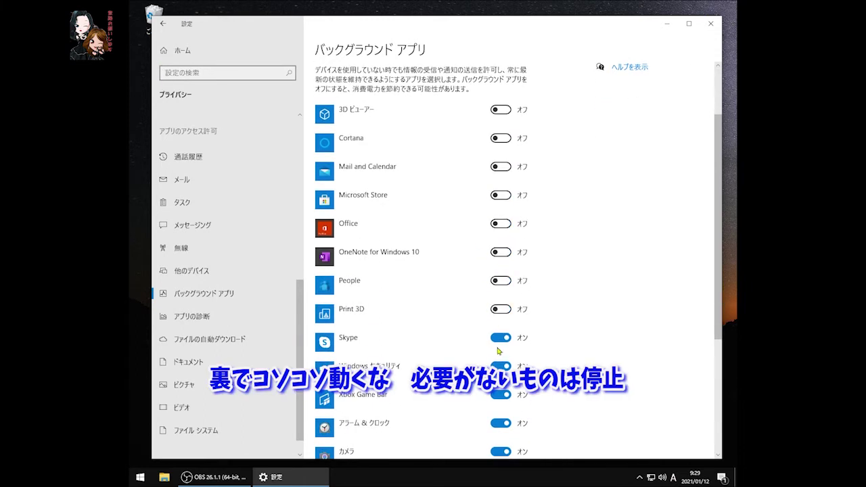
- Turn off background running for Xbox Game Bar, アラーム & クロック, カメラ, スマホ同期アプリ, ペイント 3D, マップ and 問い合わせ
scroll(497, 350, down, 2)
click(500, 306)
click(500, 334)
scroll(501, 344, down, 2)
click(501, 275)
click(500, 303)
click(497, 333)
scroll(494, 369, down, 1)
click(499, 318)
click(499, 375)
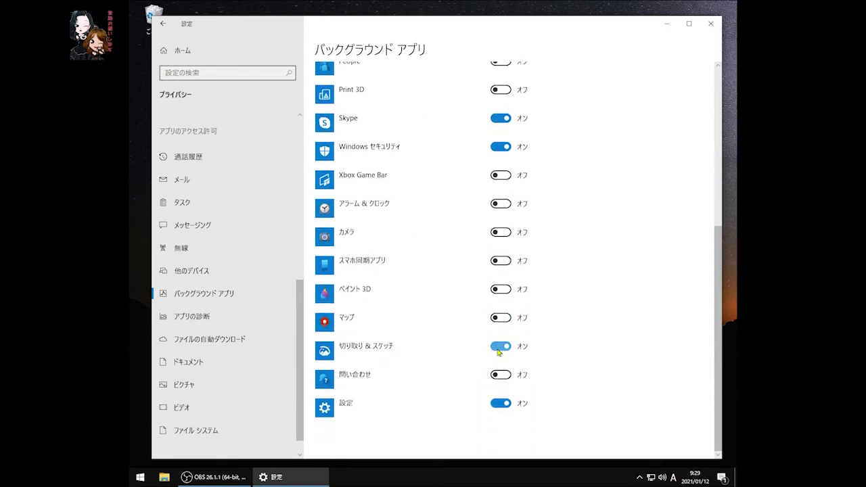
- Turn off app access to diagnostic information and check the automatic file download settings
click(209, 315)
click(324, 259)
click(215, 338)
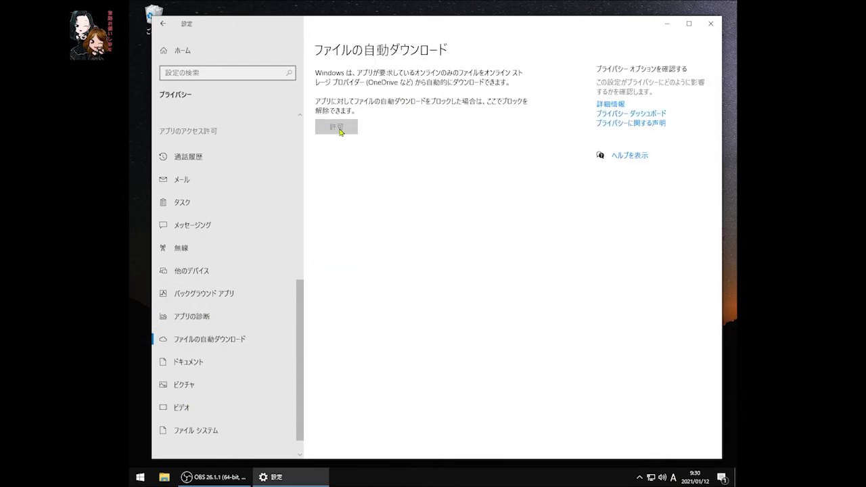
- Review the document, picture, video and file system access settings and return to the Settings home page
click(211, 363)
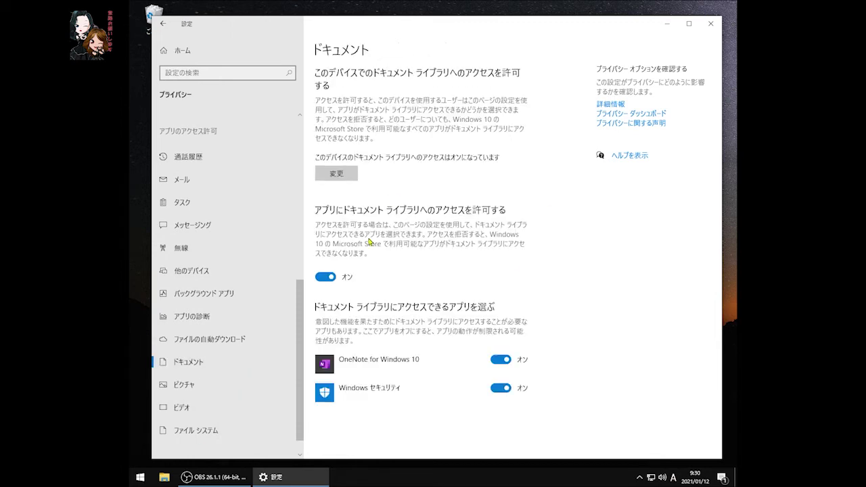
click(186, 384)
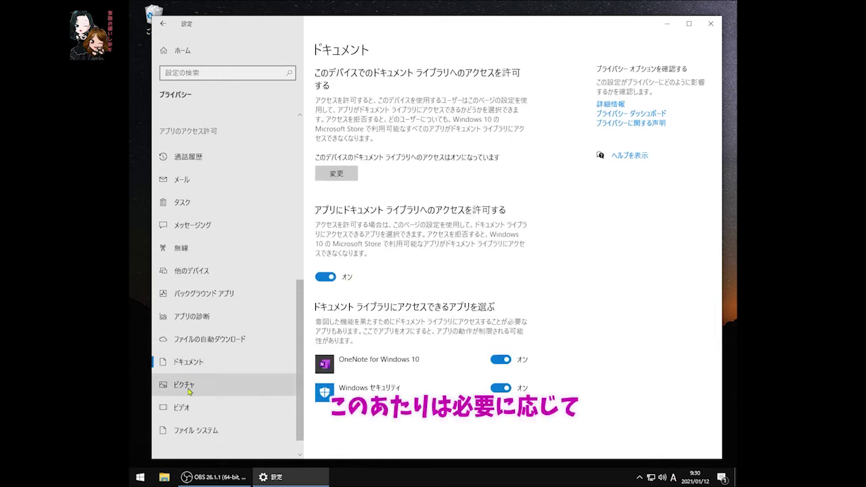
click(181, 407)
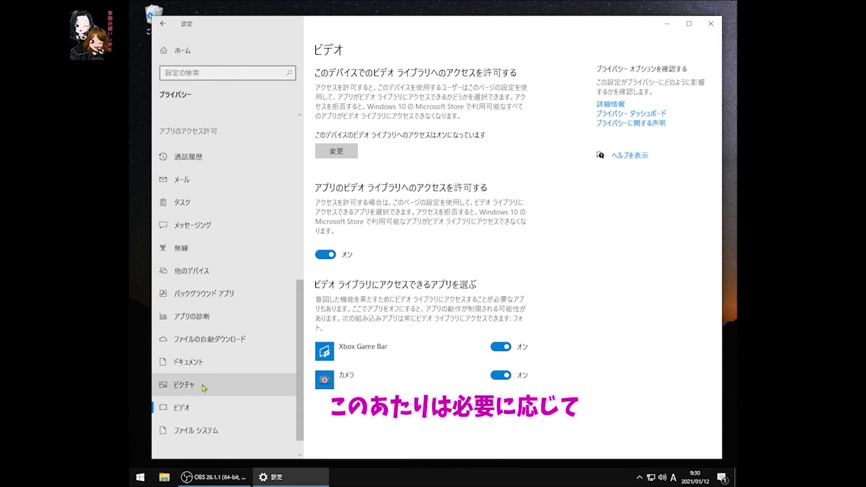
click(196, 430)
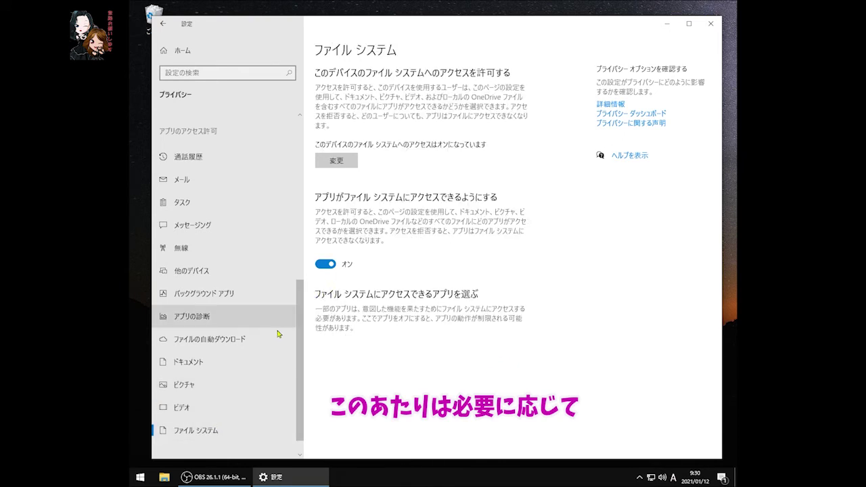
scroll(224, 406, down, 1)
click(179, 50)
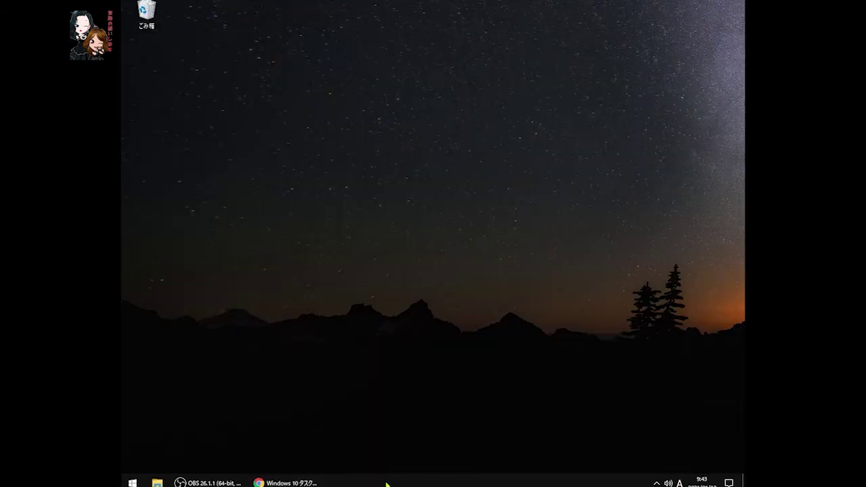
- Add a new taskbar toolbar that uses the folder shell:Quick Launch
right_click(386, 481)
mouse_move(441, 248)
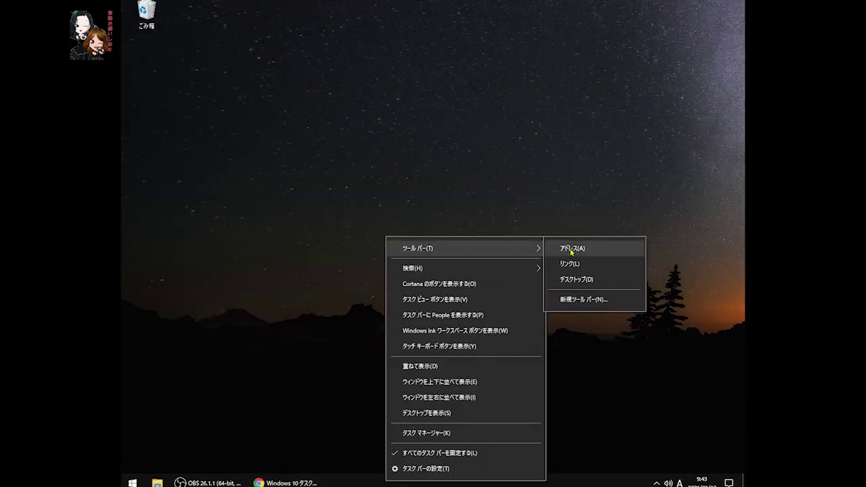
click(565, 299)
right_click(280, 442)
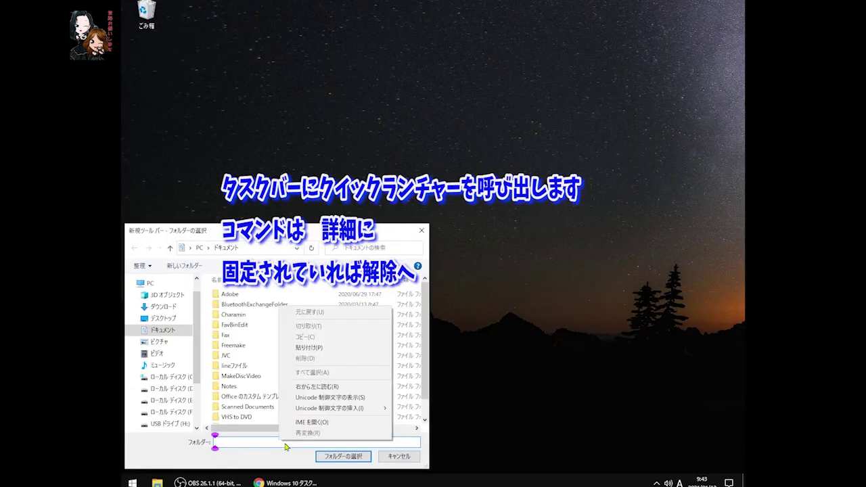
click(309, 347)
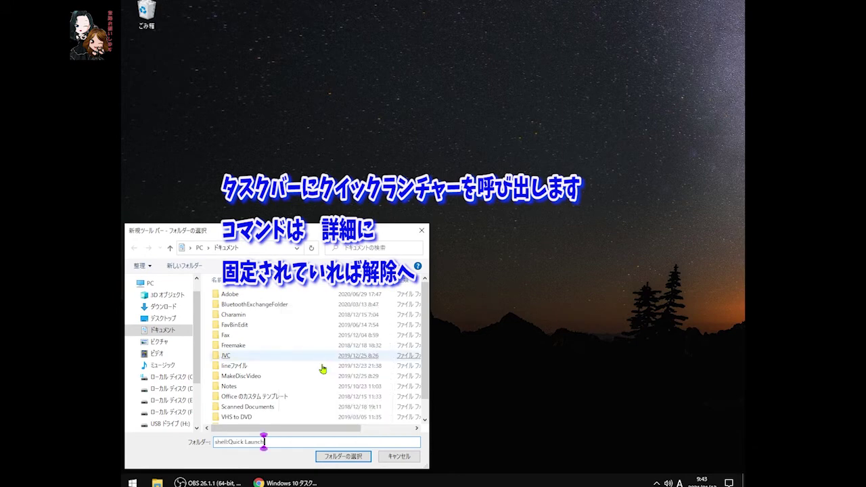
click(345, 458)
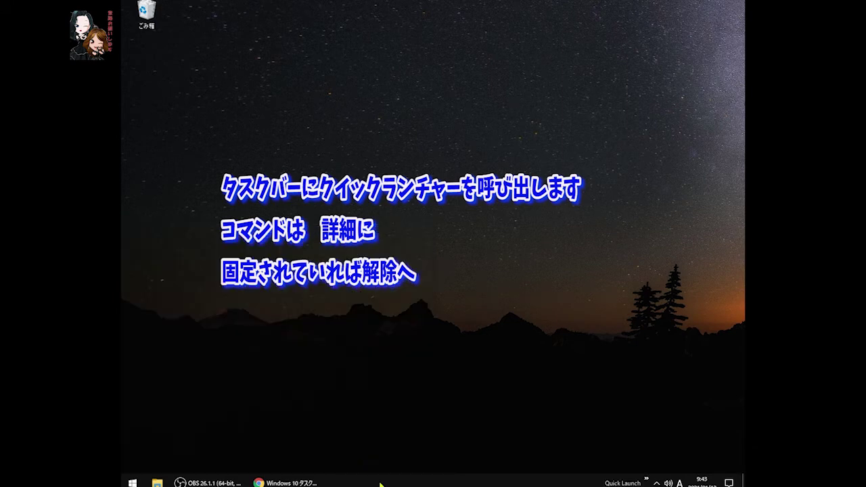
- Unlock the taskbar and widen the Quick Launch toolbar to expose its shortcuts
right_click(580, 483)
click(603, 456)
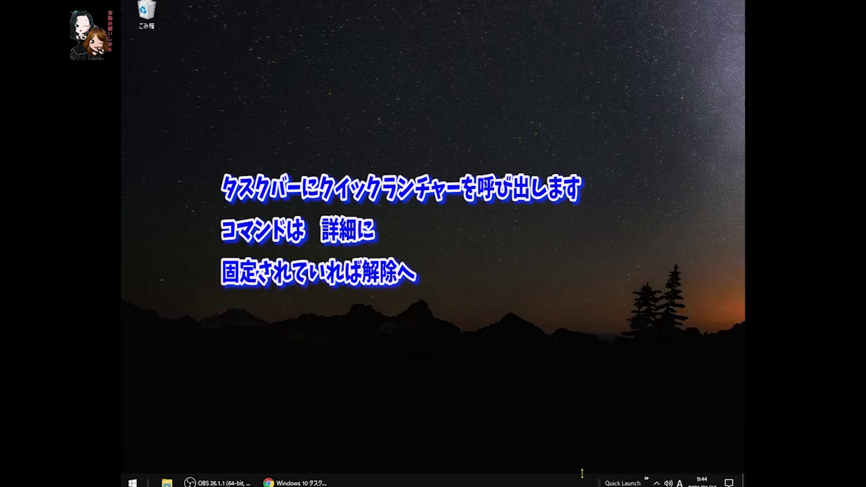
drag(599, 481, 371, 481)
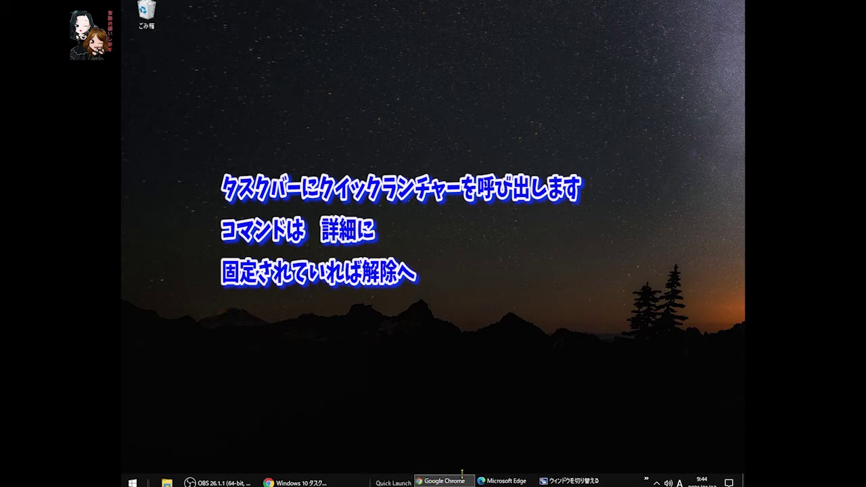
- Delete the Microsoft Edge shortcut from Quick Launch and extend the toolbar further toward the Start button
right_click(489, 481)
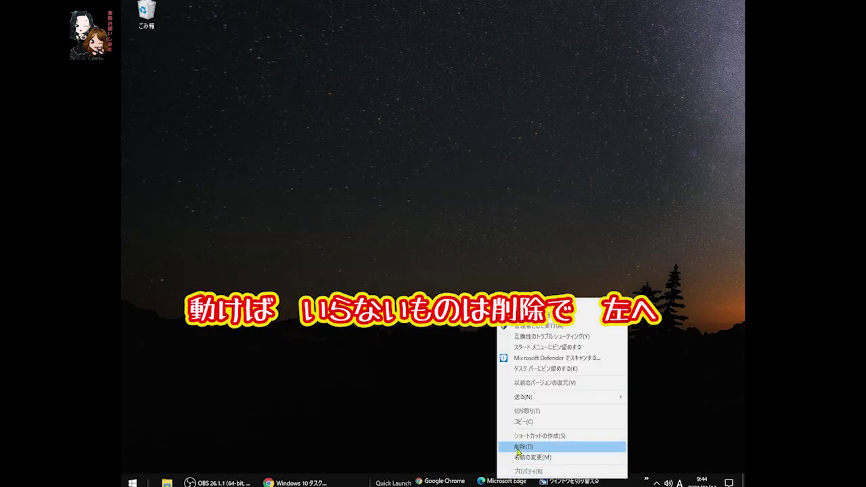
click(517, 449)
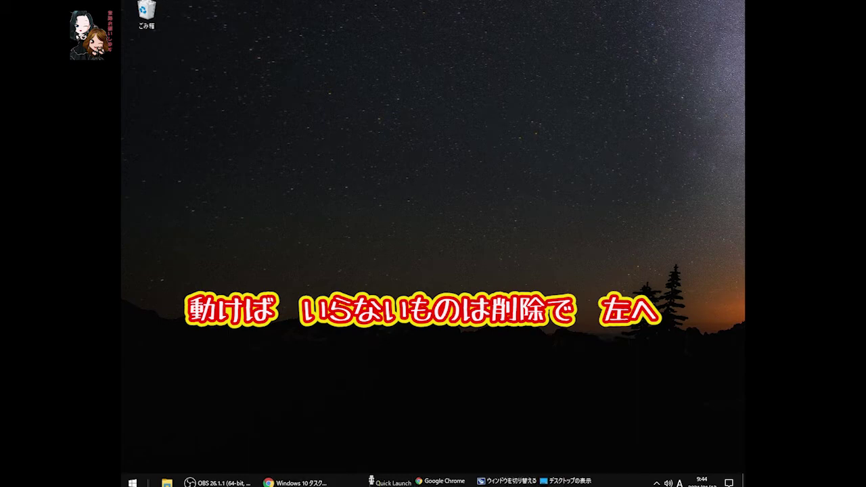
drag(370, 480, 321, 481)
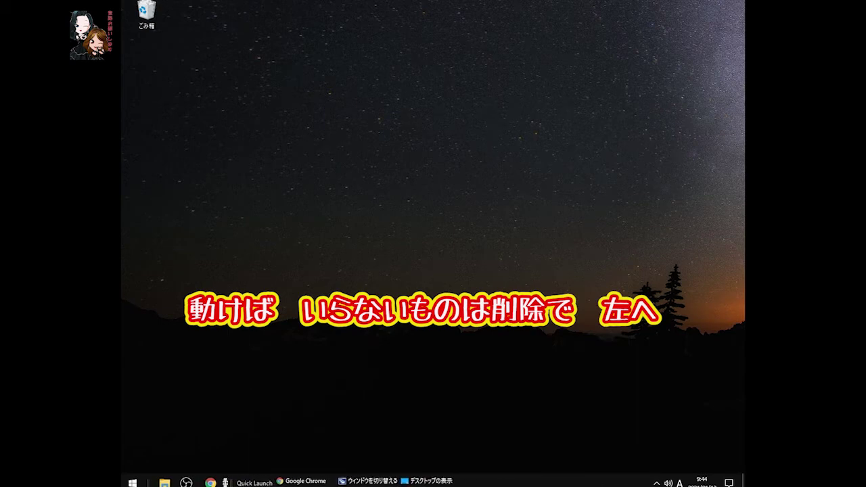
- Unpin File Explorer from the taskbar
right_click(213, 482)
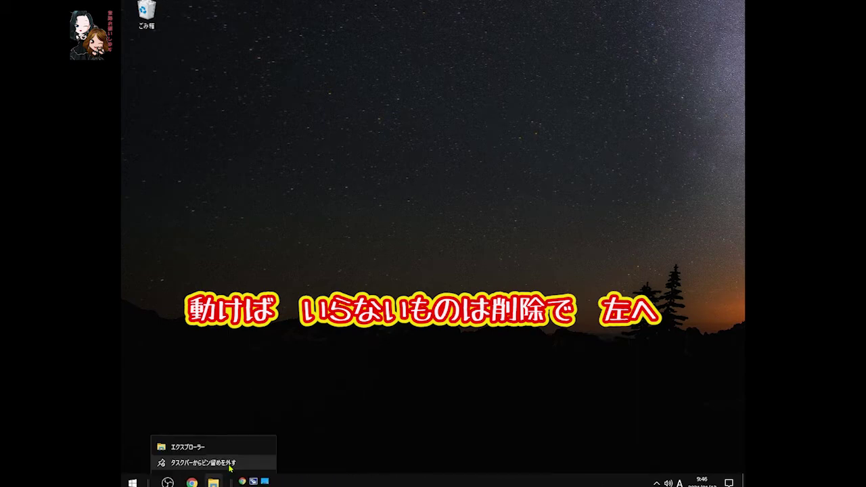
click(230, 463)
- Open PC from Start and pin its Downloads folder to the Start menu
click(132, 481)
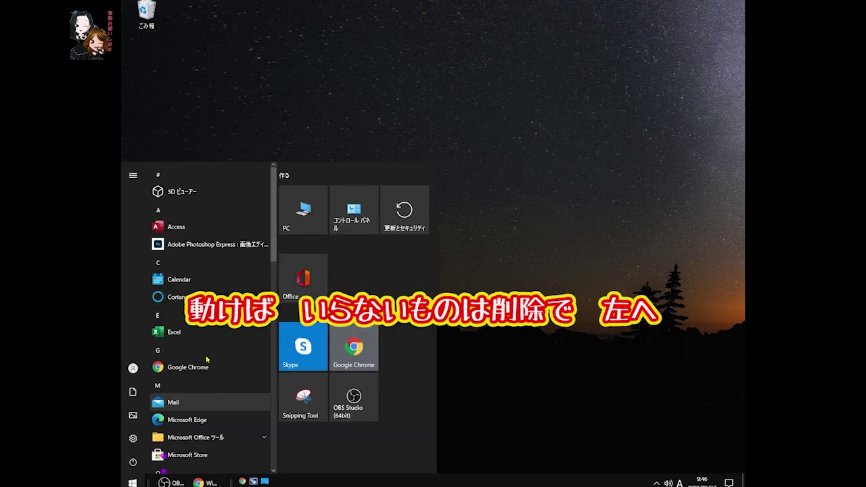
click(302, 209)
click(366, 175)
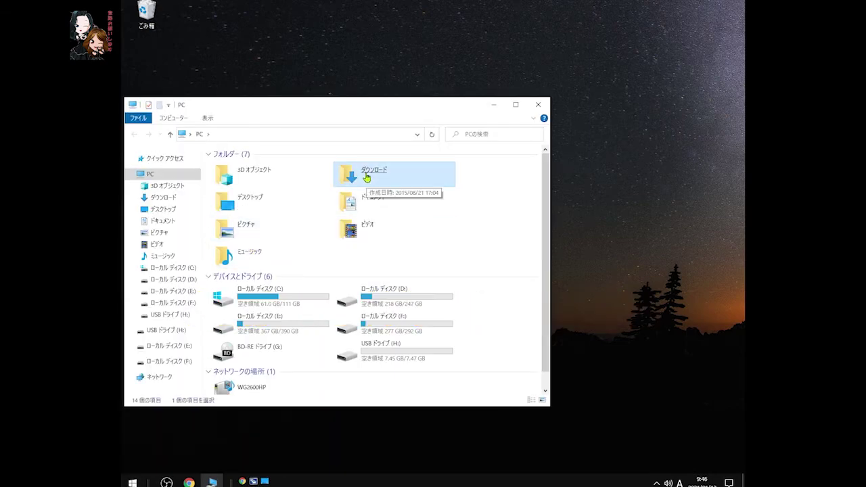
right_click(368, 177)
click(416, 279)
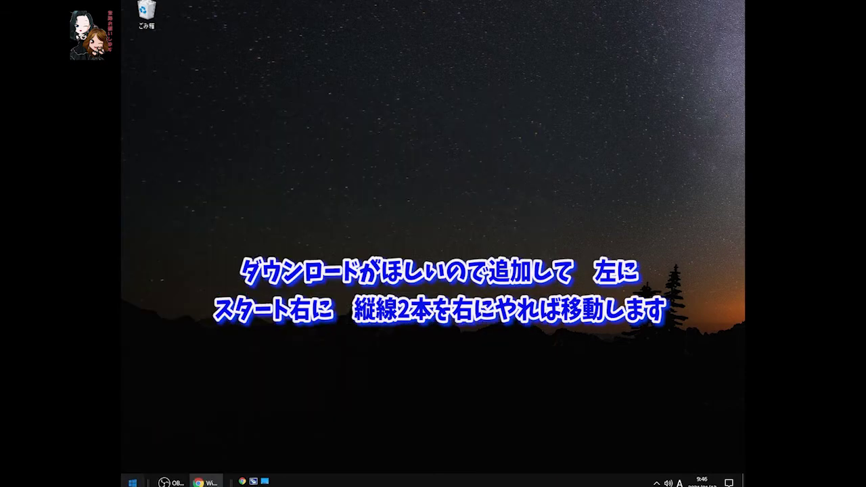
- Add the Downloads tile from the Start menu to Quick Launch and unpin the tile from Start
click(132, 481)
drag(395, 396, 281, 480)
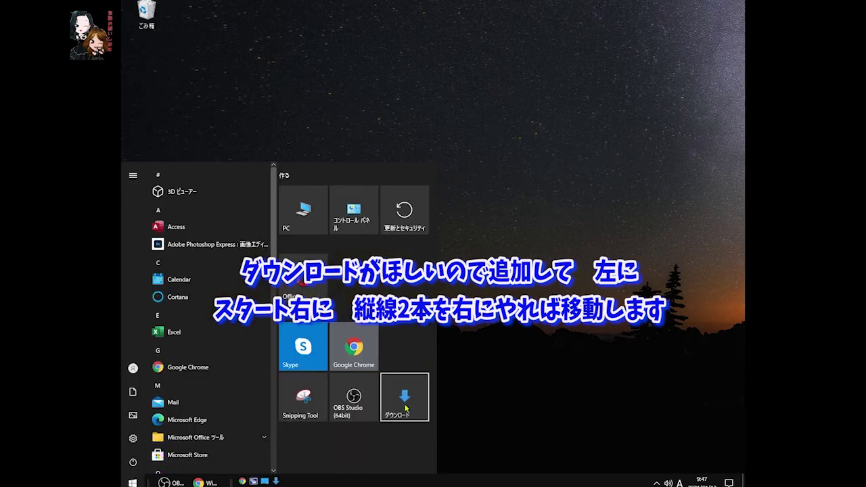
right_click(404, 409)
click(476, 415)
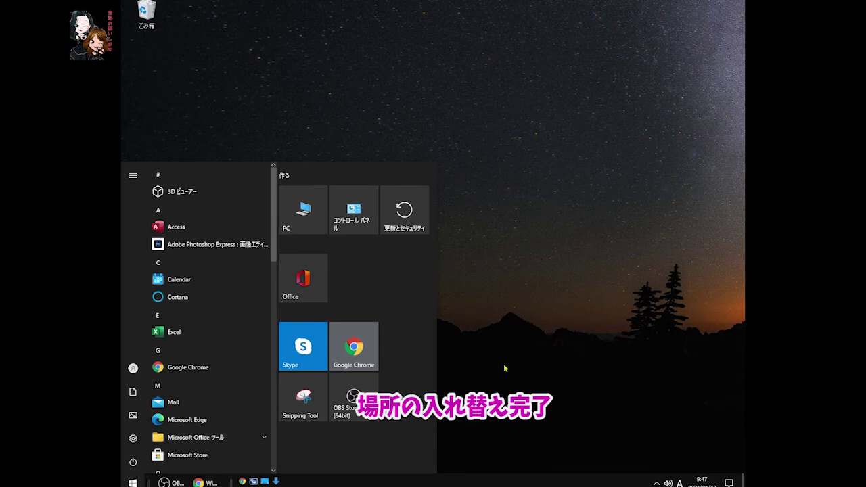
click(483, 290)
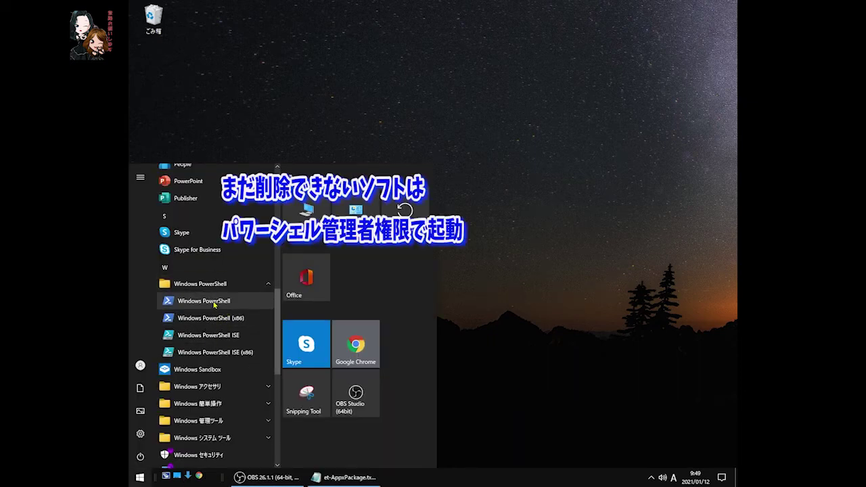
- Run Windows PowerShell as administrator and execute the copied command get-appxpackage *Microsoft.WindowsMaps* | remove-appxpackage
right_click(222, 305)
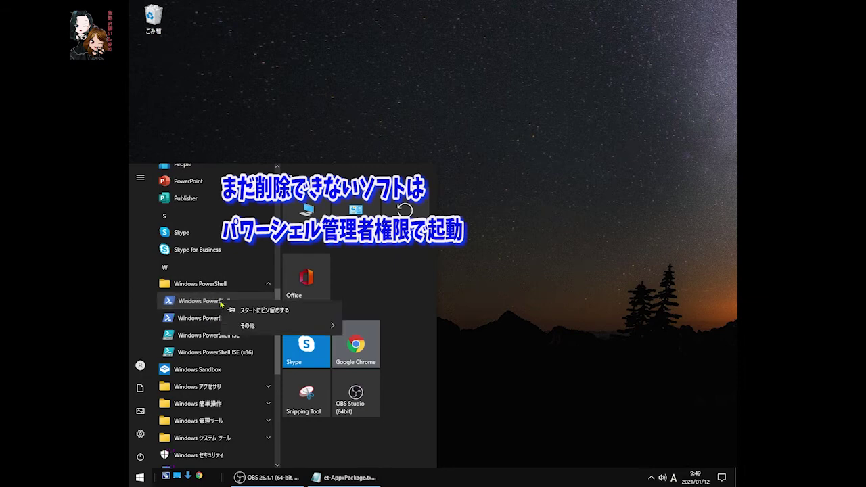
mouse_move(246, 327)
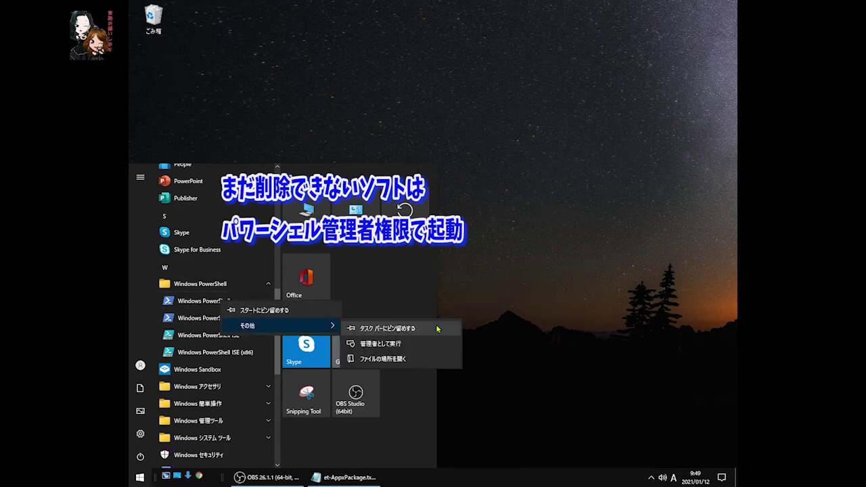
click(389, 346)
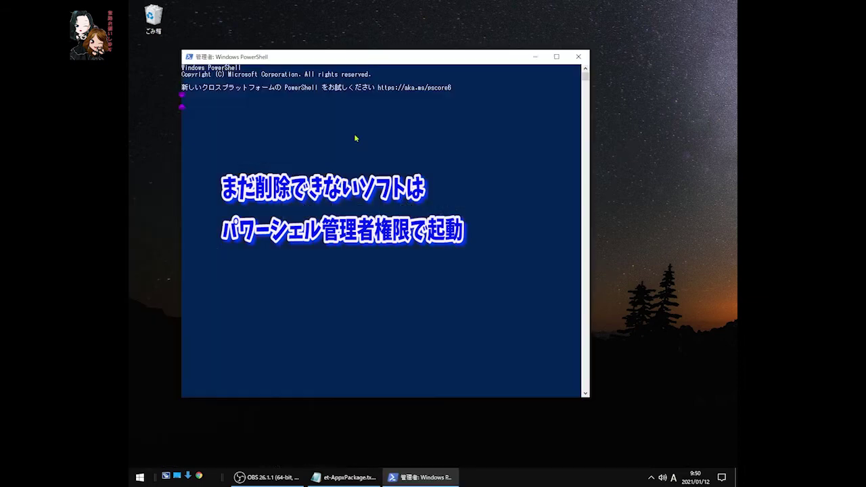
right_click(284, 111)
key(Return)
- Copy get-appxpackage *Microsoft.WindowsAlarms* | remove-appxpackage from et-AppxPackage.txt and run it in PowerShell
key(alt+Tab)
key(ctrl+c)
key(alt+Tab)
right_click(275, 124)
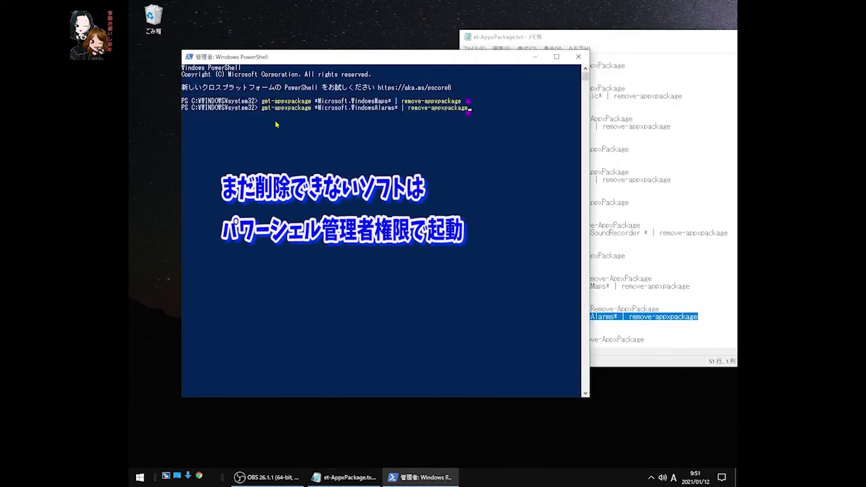
key(Return)
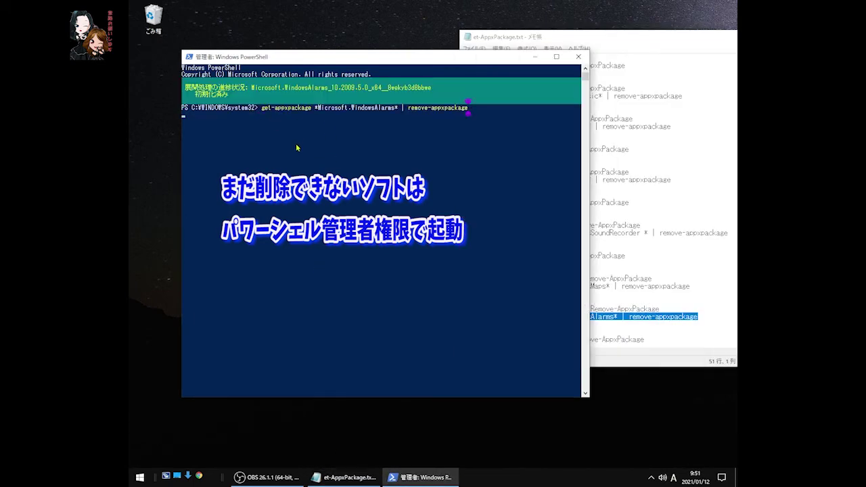
- Copy another app removal command from et-AppxPackage.txt and run it in PowerShell
key(alt+Tab)
key(ctrl+c)
key(alt+Tab)
right_click(352, 161)
key(Return)
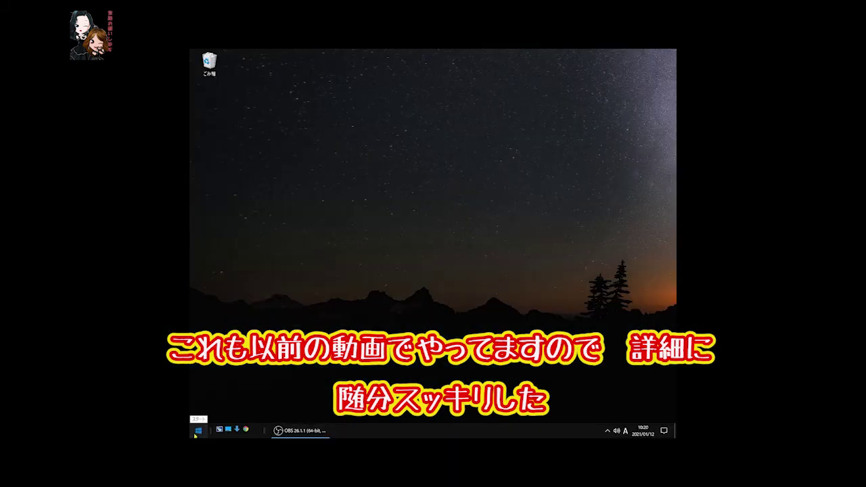
- Look through the app list that remains in the Start menu
key(super)
drag(296, 156, 302, 65)
scroll(309, 116, down, 5)
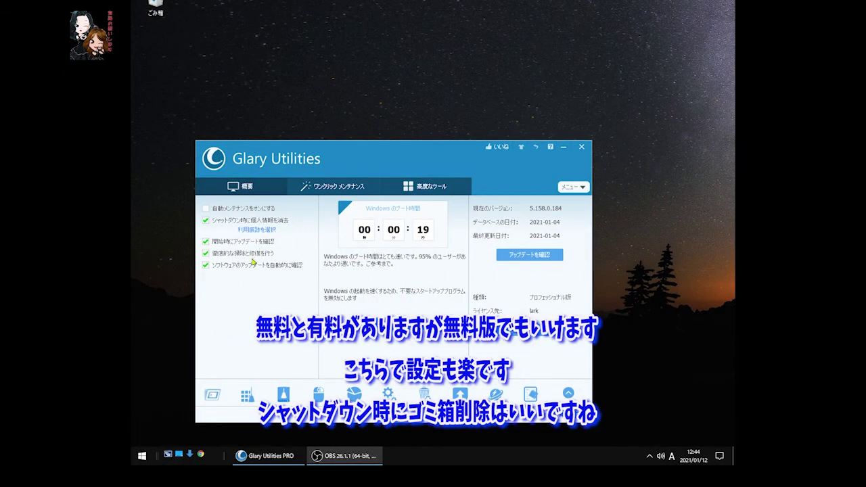
- Open the startup manager from the Windows boot time in Glary Utilities and view the details of Platinum user session agent
click(363, 236)
drag(411, 84, 367, 102)
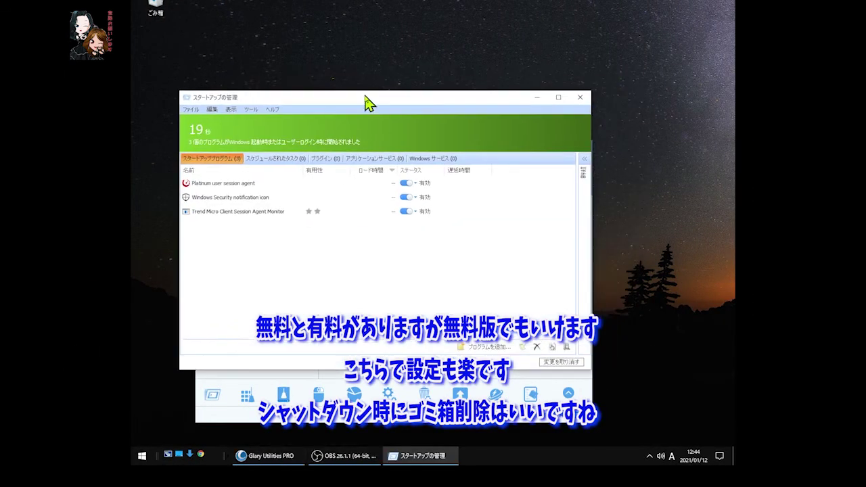
click(223, 183)
- Examine the scheduled tasks in the startup manager, including the details of AirSupport Update and appuriverifierdaily
click(276, 158)
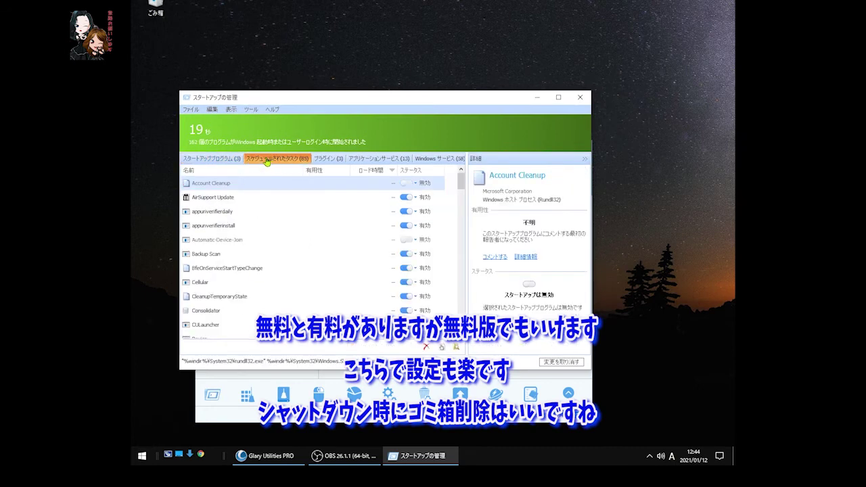
click(226, 196)
click(227, 211)
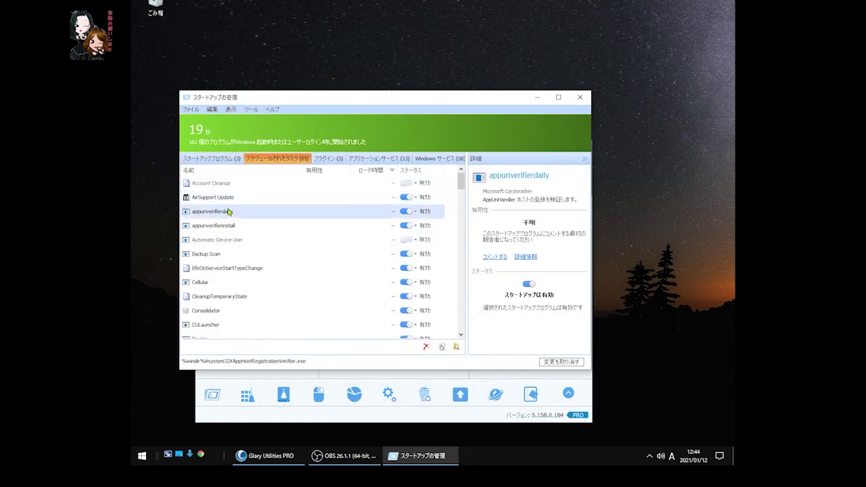
scroll(255, 277, down, 3)
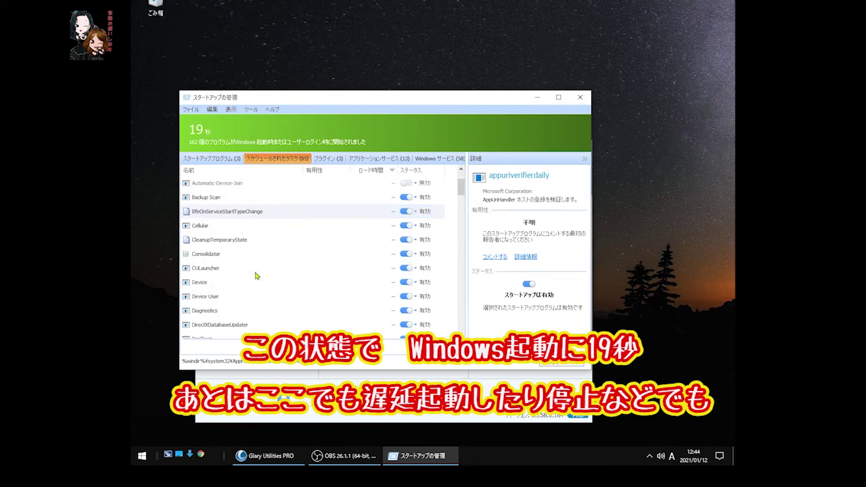
scroll(250, 291, down, 5)
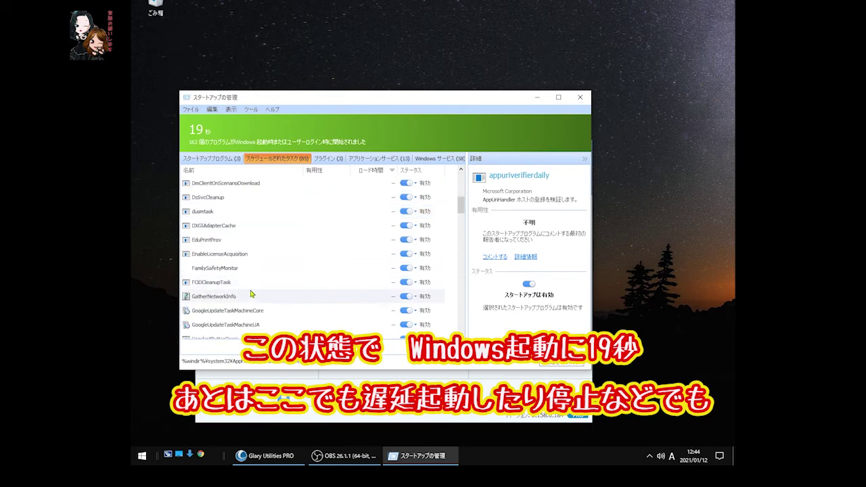
scroll(250, 293, down, 5)
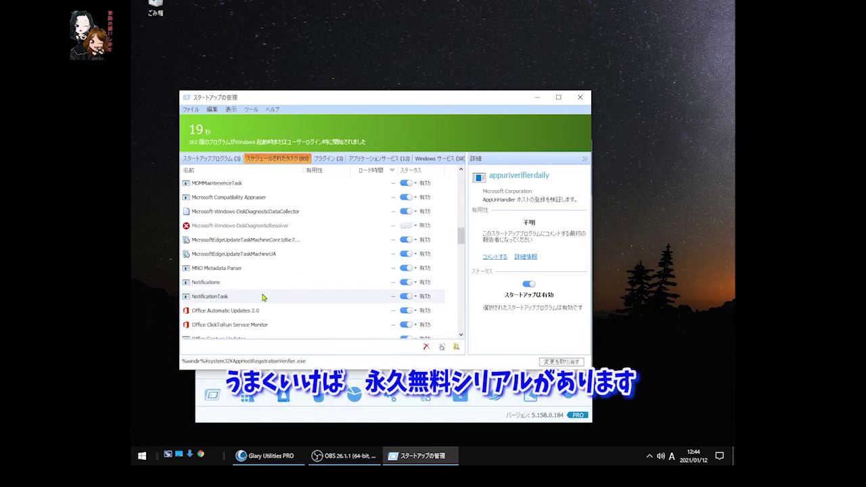
scroll(259, 301, down, 6)
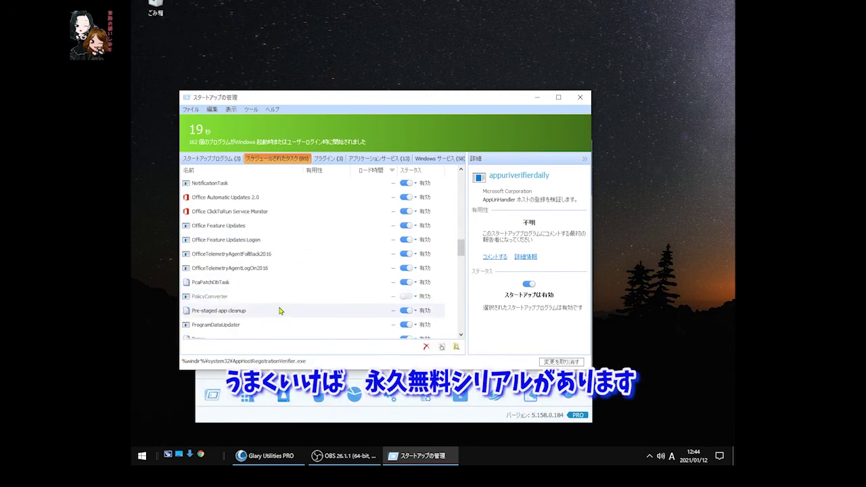
scroll(283, 315, down, 6)
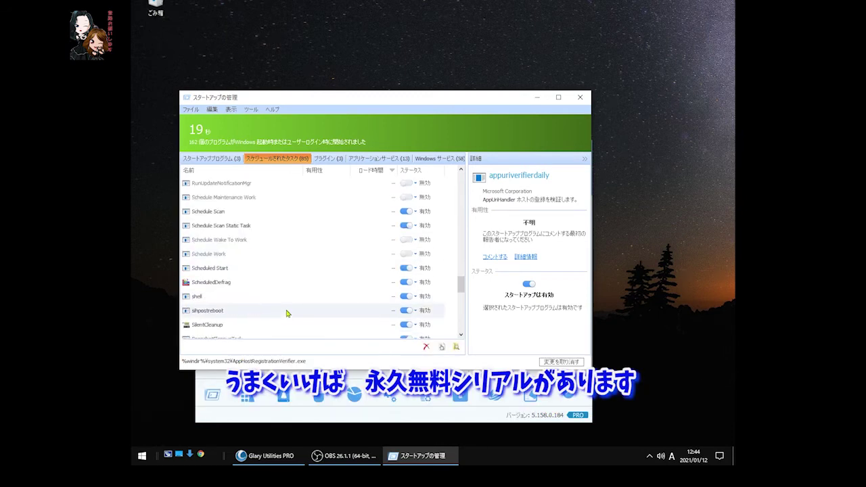
scroll(290, 315, down, 3)
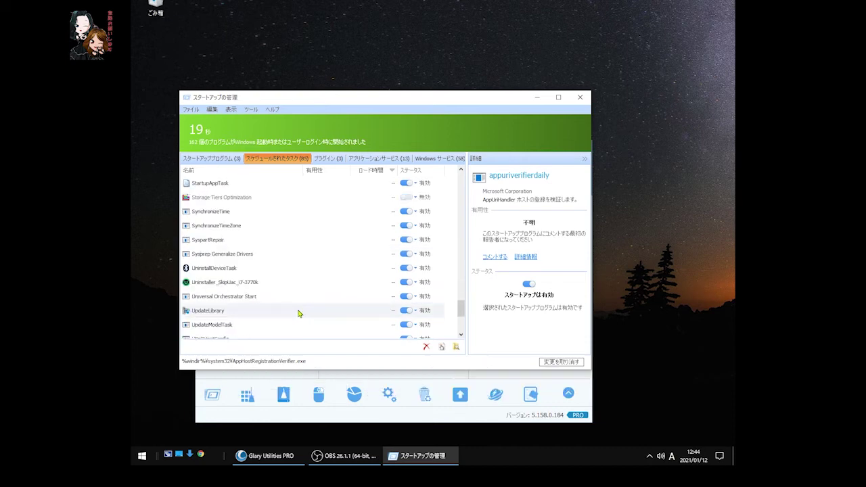
scroll(298, 313, down, 4)
- Check the startup plugins and the application services for entries that are not needed
click(328, 158)
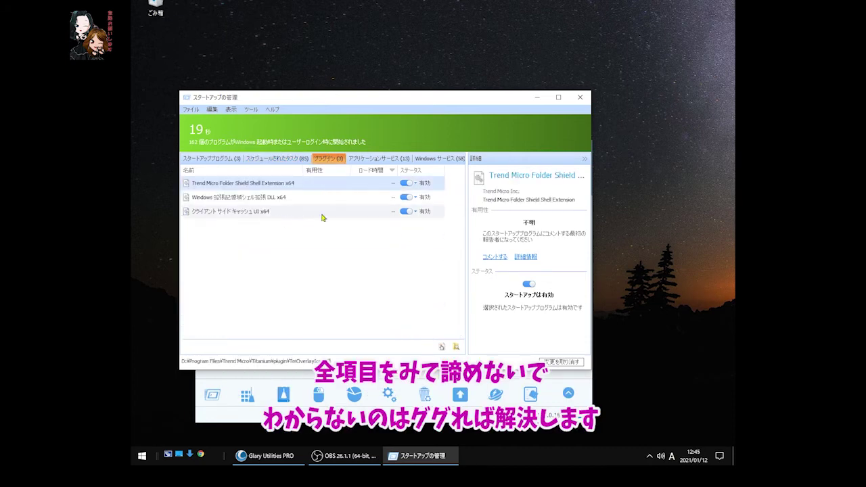
key(ctrl+Tab)
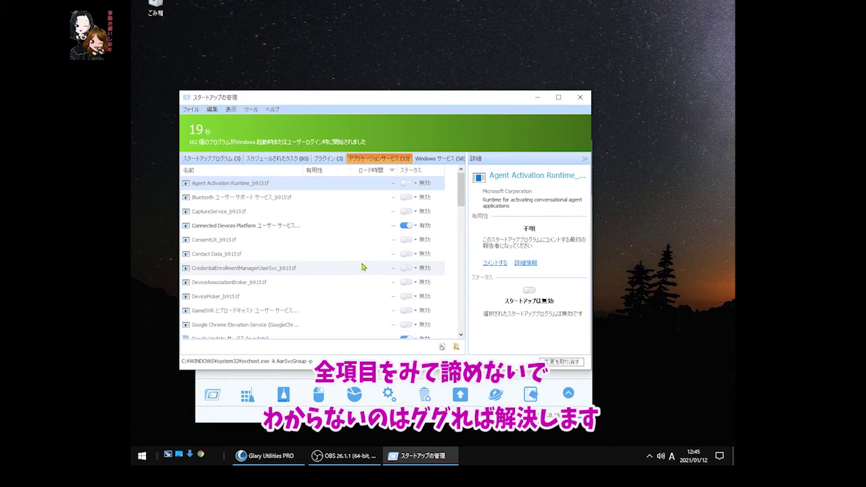
scroll(362, 267, down, 6)
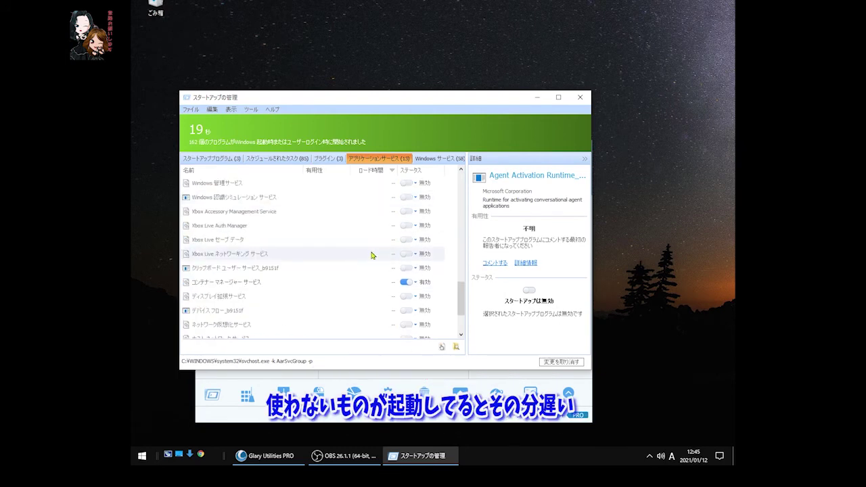
- Examine which Windows services are enabled at startup, and close the startup manager
key(ctrl+Tab)
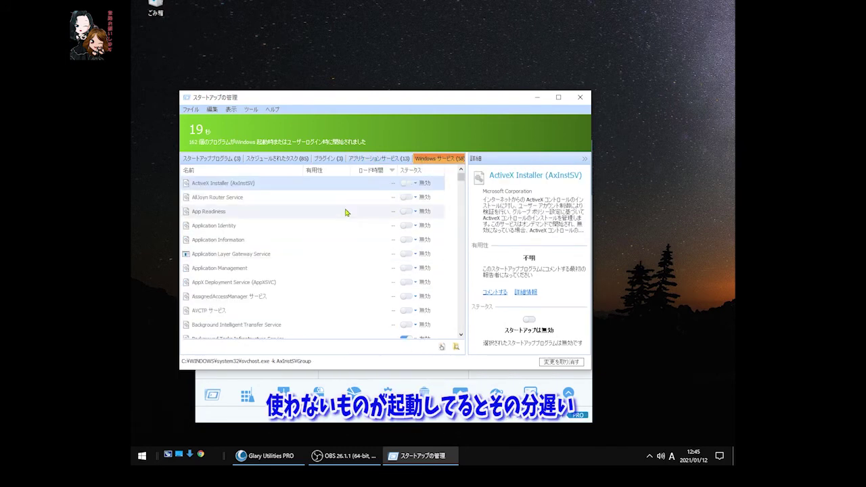
scroll(345, 223, down, 2)
scroll(340, 229, down, 4)
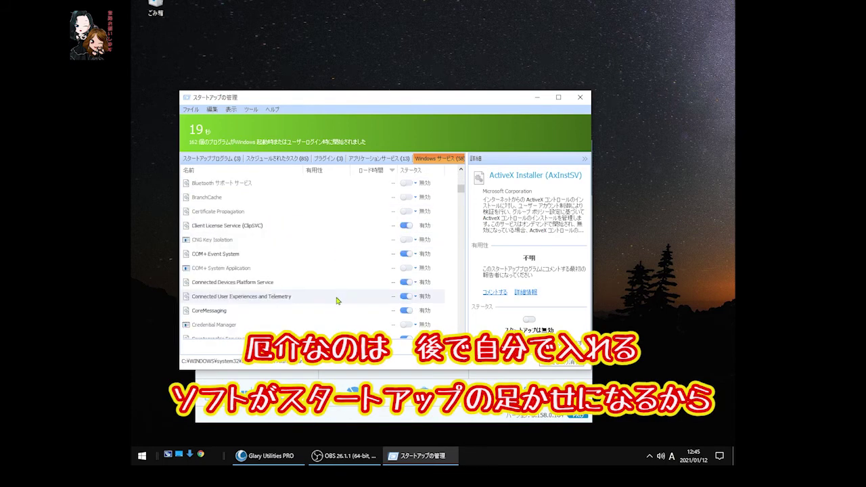
scroll(338, 303, down, 10)
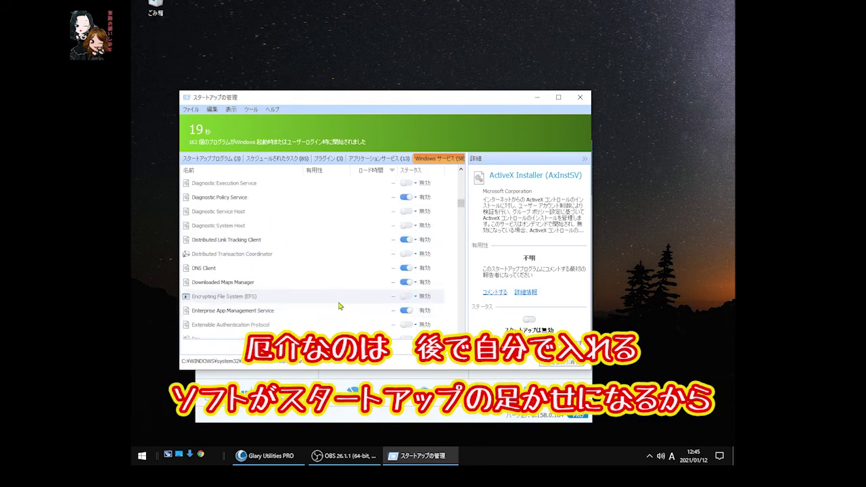
scroll(342, 305, down, 12)
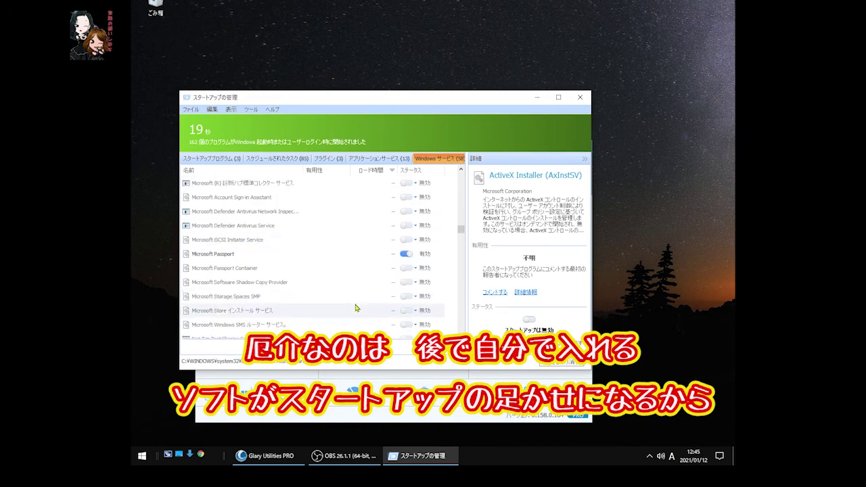
scroll(358, 305, down, 6)
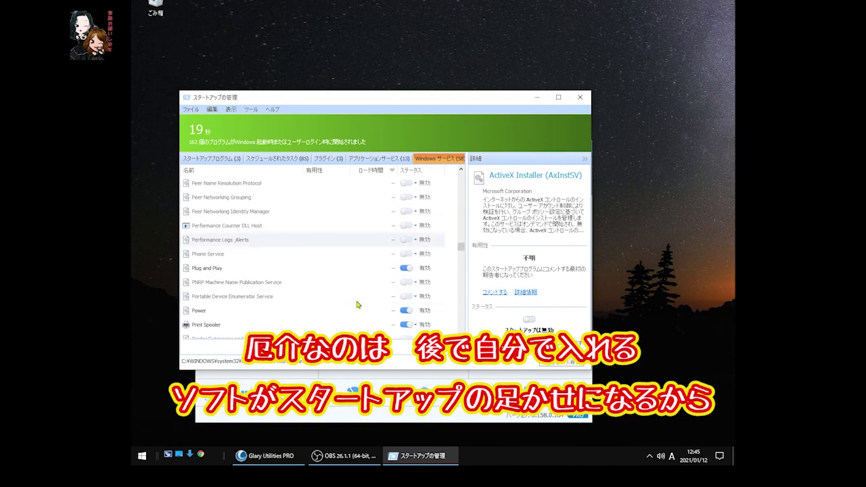
click(585, 96)
- Scan the PC with Glary Utilities' one-click maintenance and repair the problems
click(402, 333)
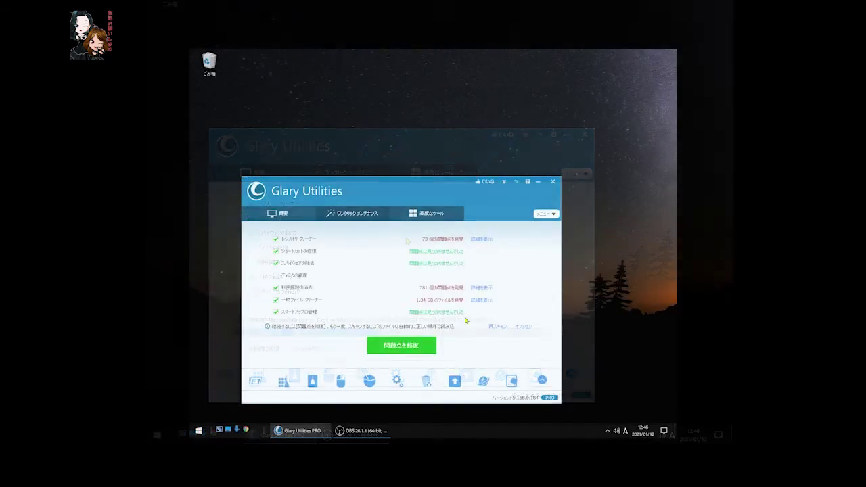
click(432, 345)
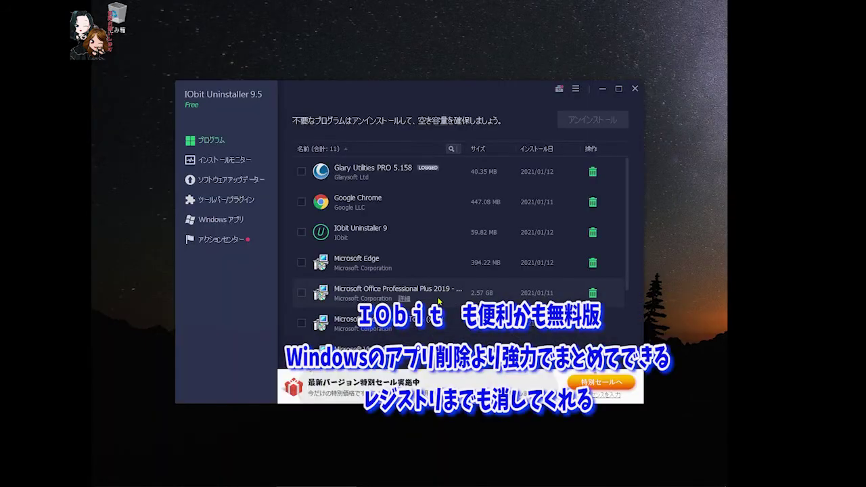
- In IObit Uninstaller, remove five selected browser plugins, including Trend ツールバー and スライド, from the list of all toolbars and plugins
click(207, 140)
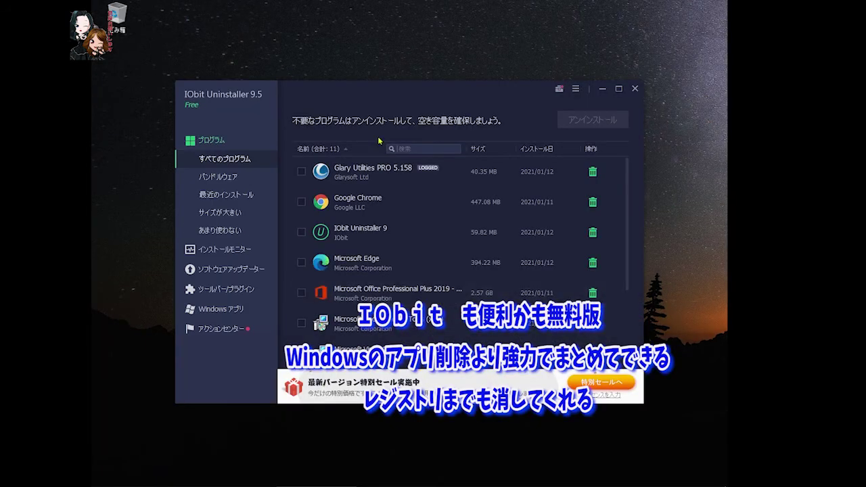
click(223, 199)
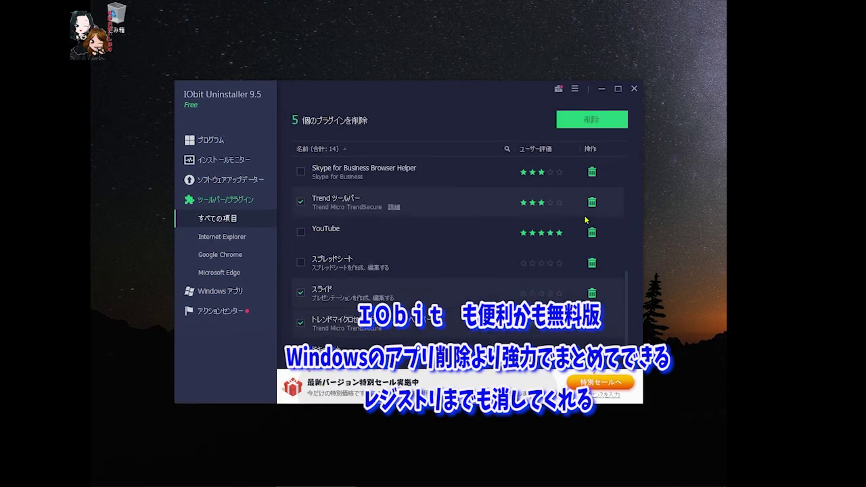
click(592, 119)
click(439, 311)
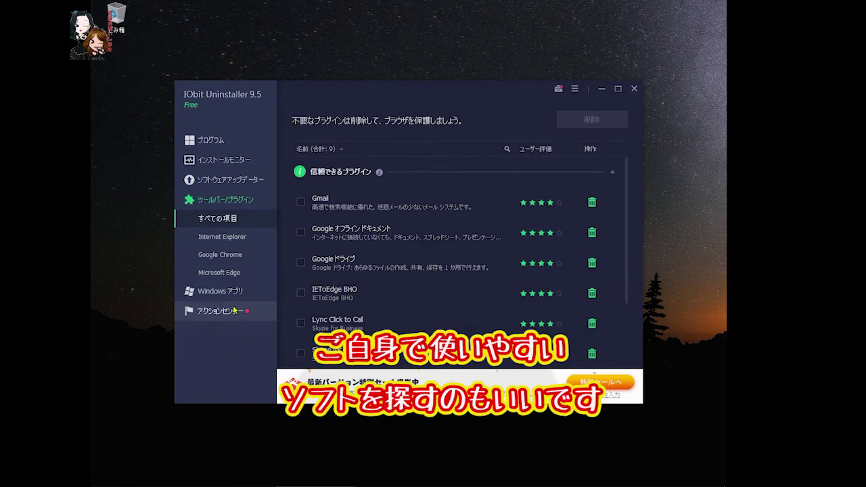
- Remove the Skype for Business Browser Helper (32 bit) plugin from Internet Explorer
scroll(373, 294, down, 3)
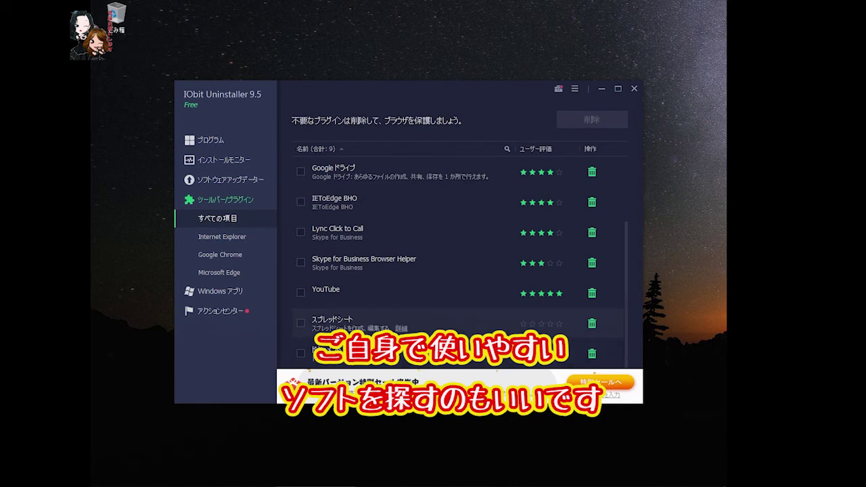
scroll(405, 324, up, 3)
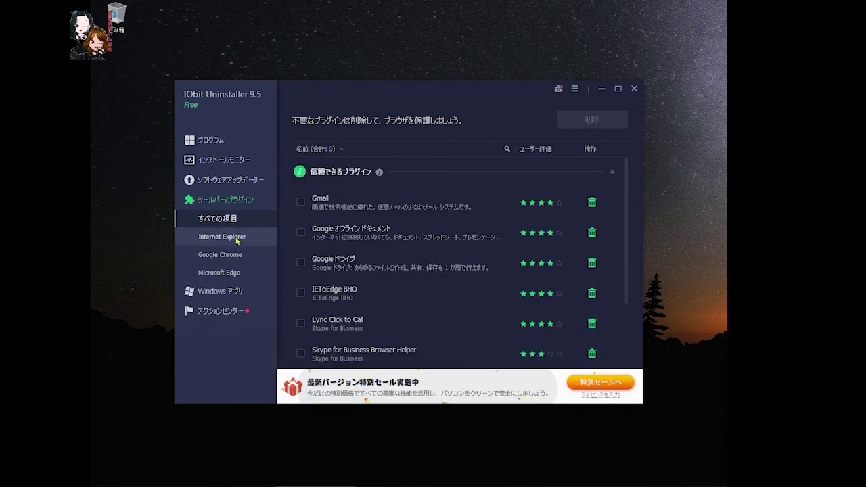
click(203, 237)
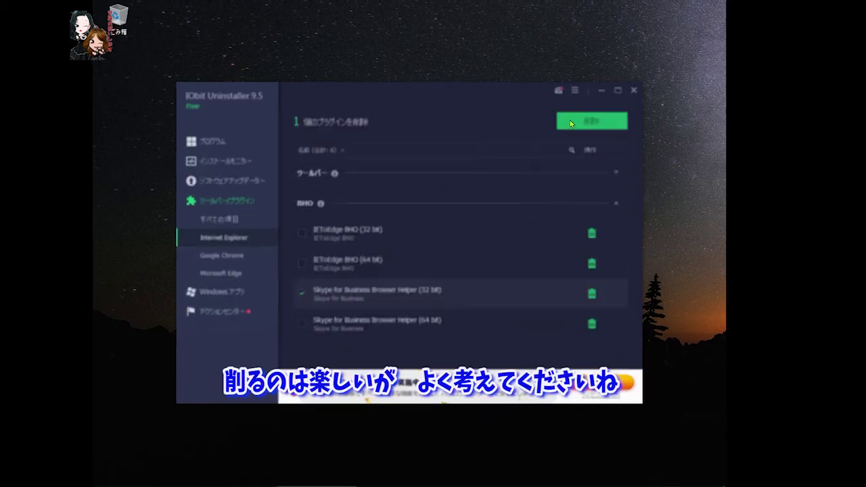
click(570, 123)
click(440, 294)
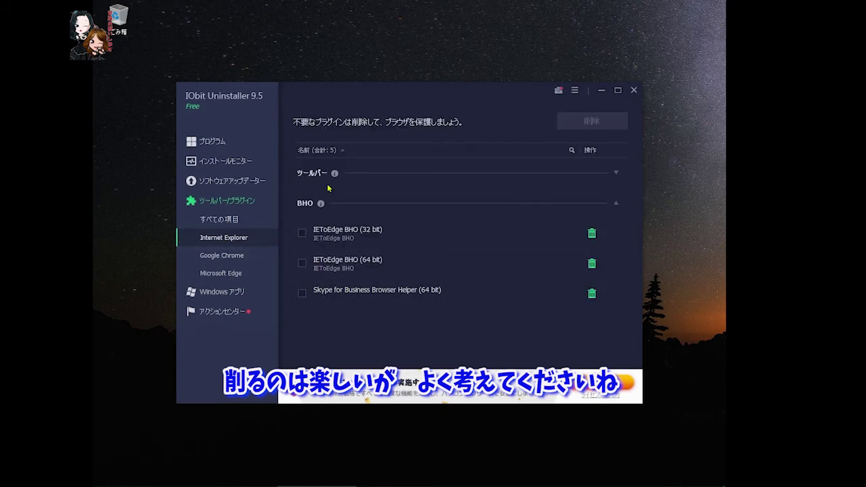
- Review the Google Chrome and Microsoft Edge plugins and the list of installed Windows apps
click(223, 255)
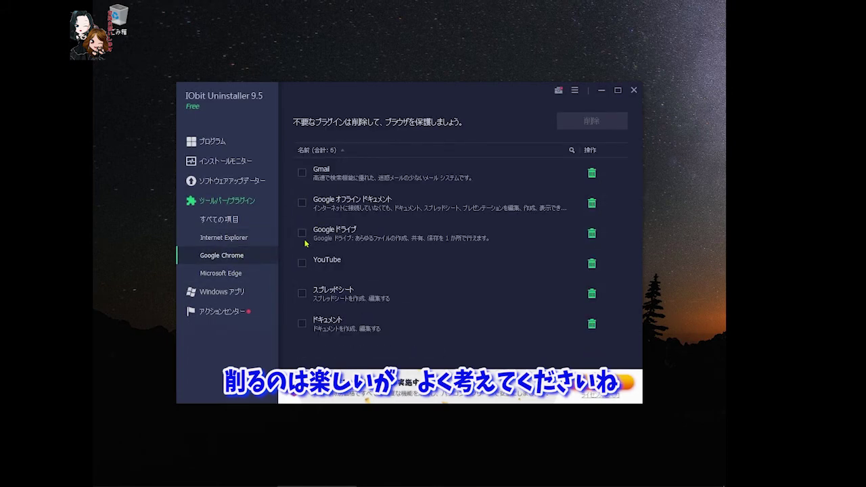
click(220, 272)
click(221, 292)
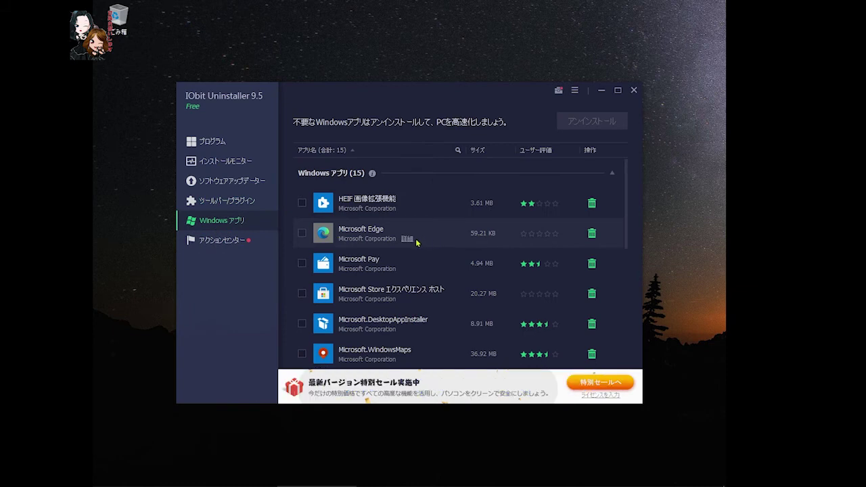
scroll(415, 244, down, 3)
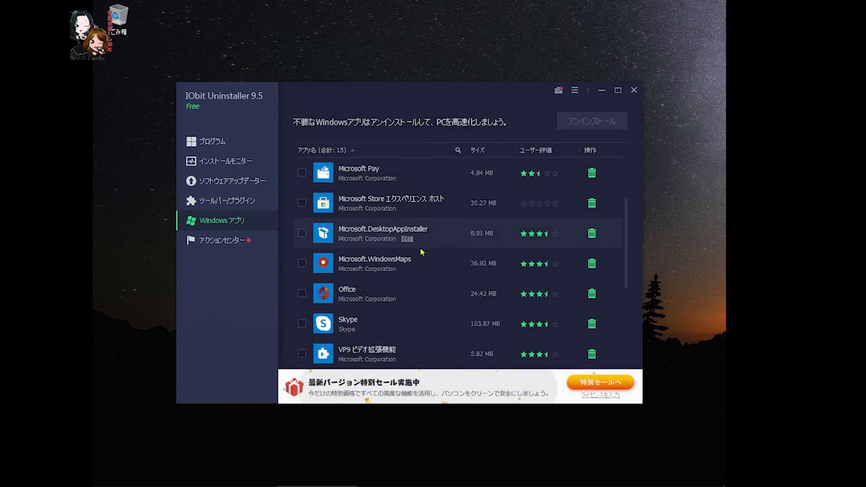
scroll(425, 277, down, 3)
scroll(425, 277, up, 3)
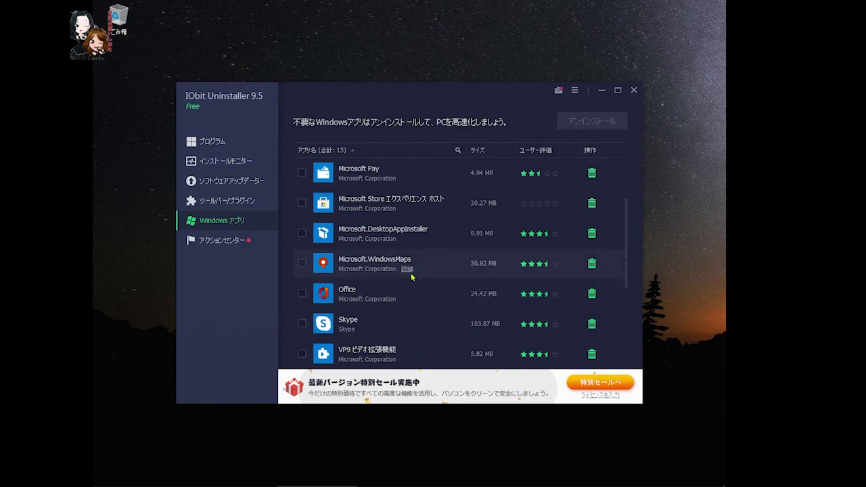
- Uninstall the Microsoft.WindowsMaps app and delete all of its leftover registry entries
click(301, 263)
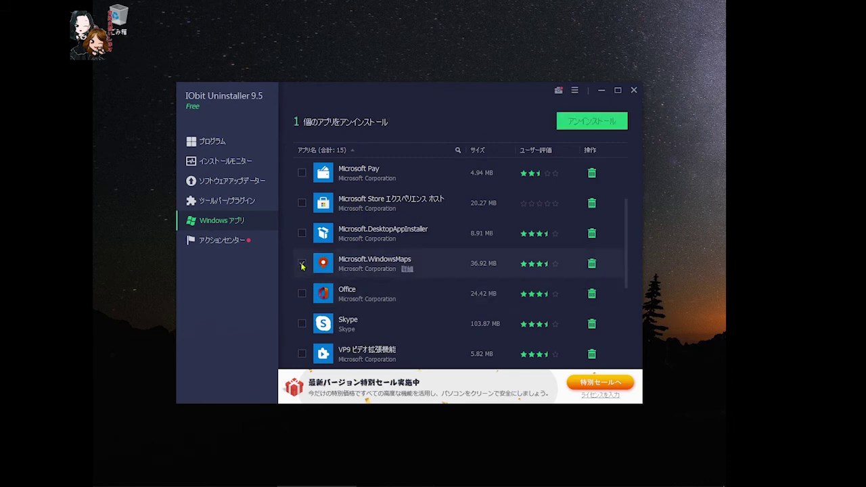
click(595, 265)
click(450, 329)
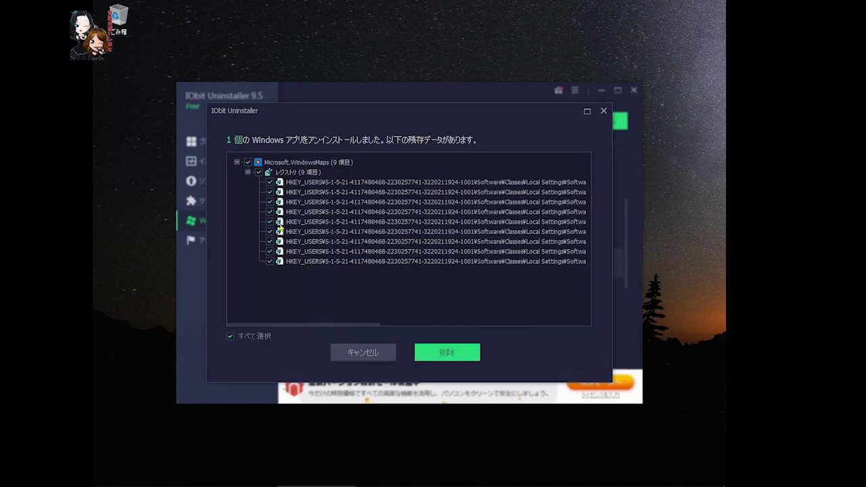
click(446, 352)
click(389, 313)
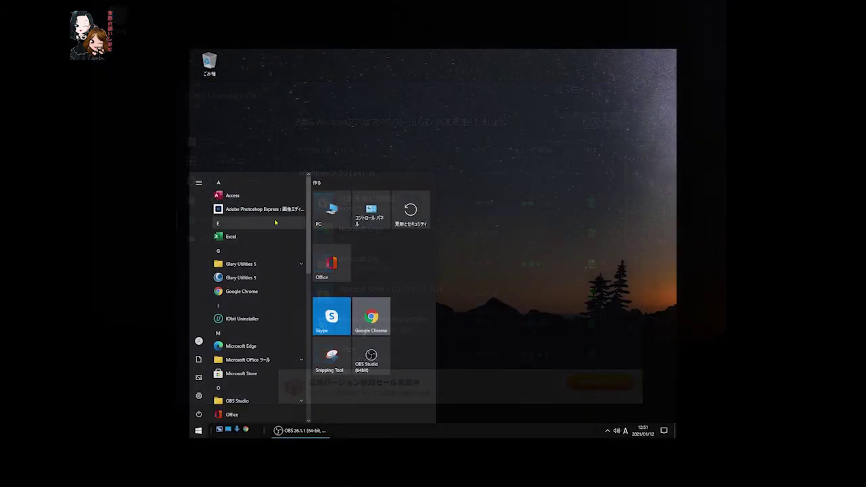
- Open the view settings in Folder Options and make hidden files, folders and drives visible
click(332, 211)
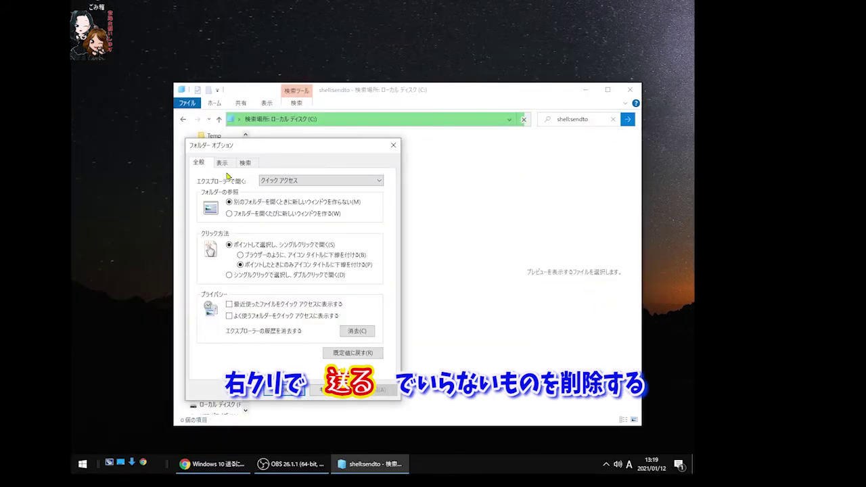
click(222, 164)
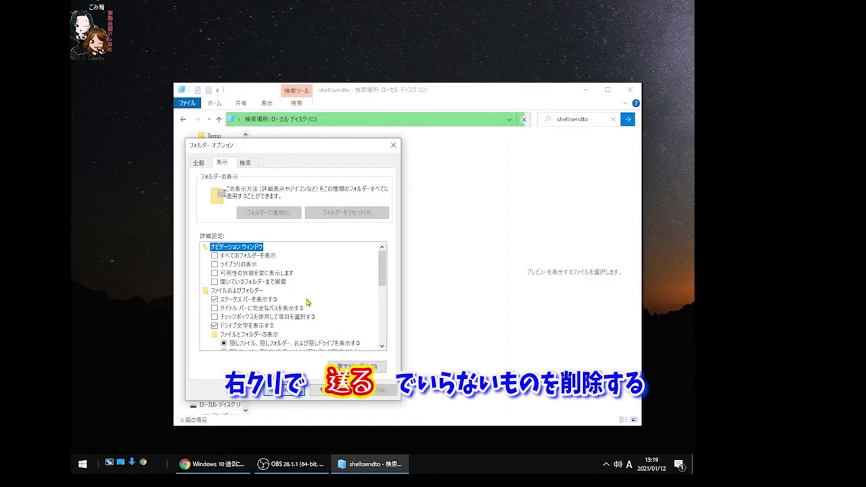
click(215, 255)
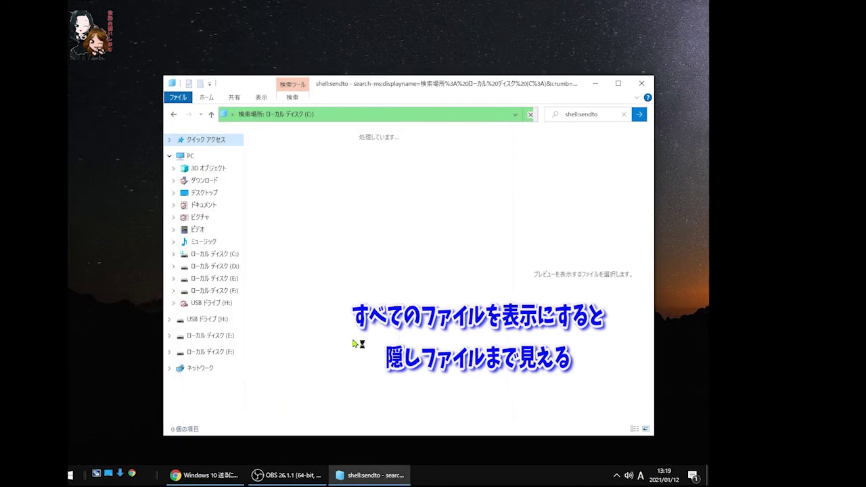
- Browse on drive C through the user's profile folder to AppData\Roaming\Microsoft\Windows\SendTo
click(195, 365)
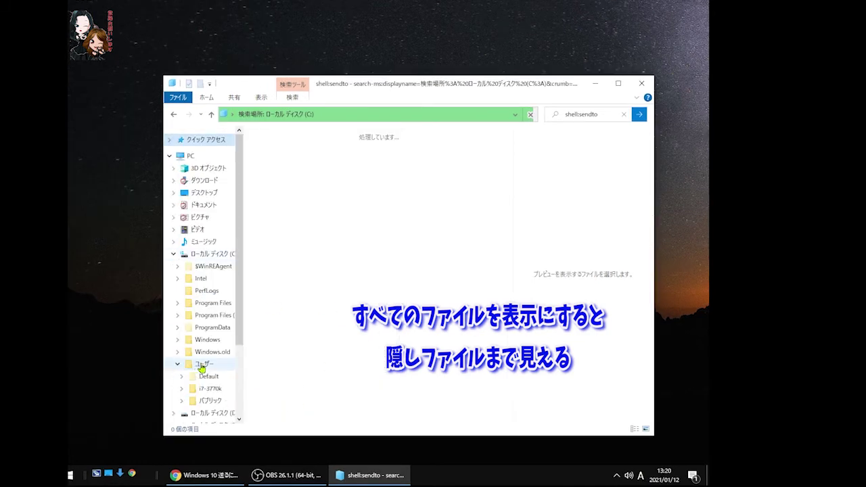
click(182, 388)
click(185, 302)
click(190, 338)
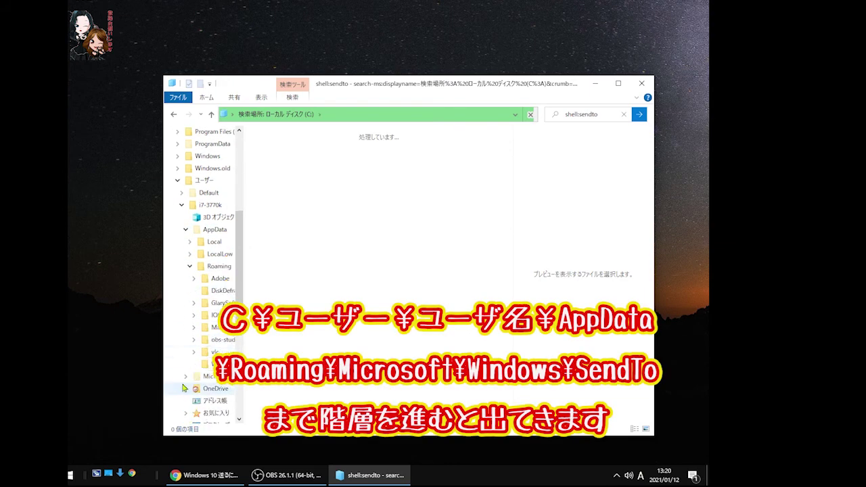
click(196, 307)
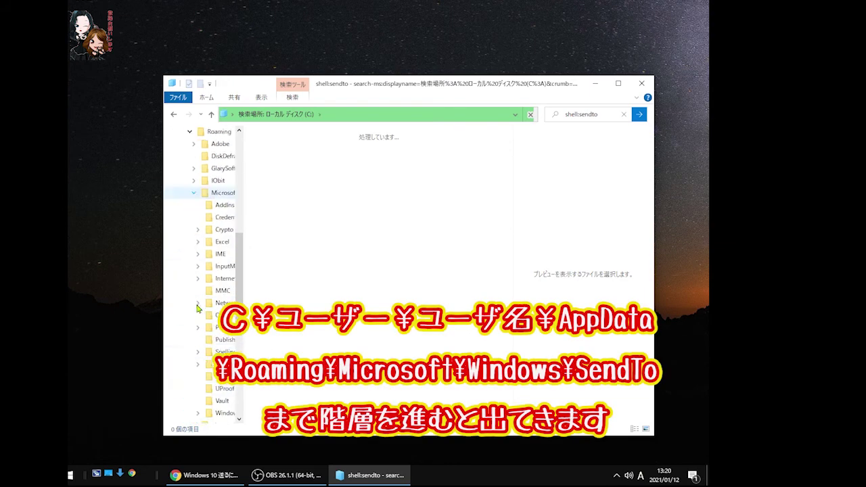
scroll(197, 325, down, 2)
click(198, 338)
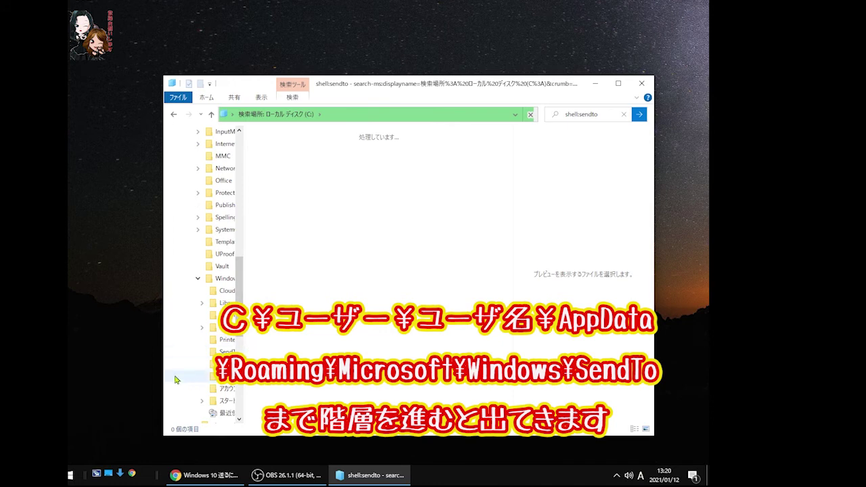
click(204, 353)
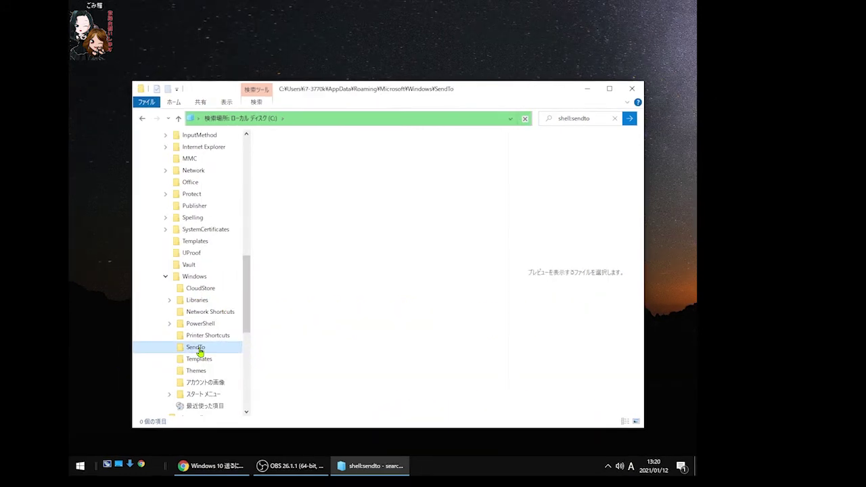
- Delete both FAX 受信者 shortcuts from the SendTo folder
click(281, 162)
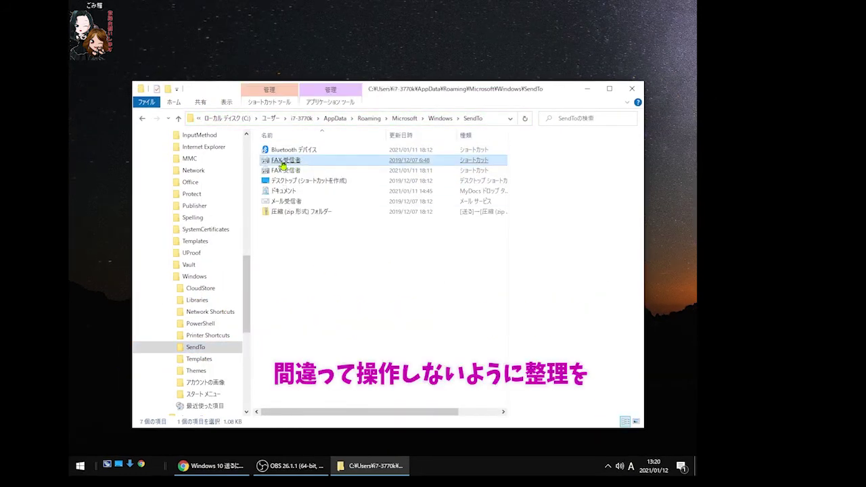
right_click(281, 164)
click(311, 414)
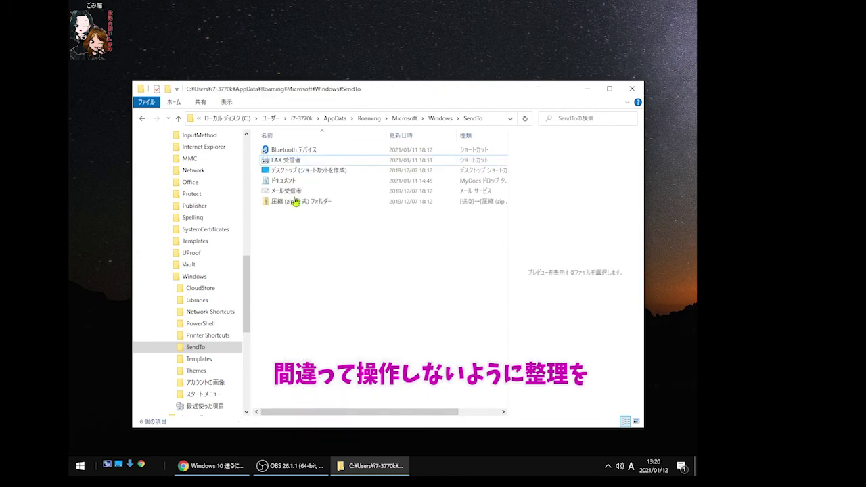
click(284, 160)
right_click(291, 161)
click(311, 410)
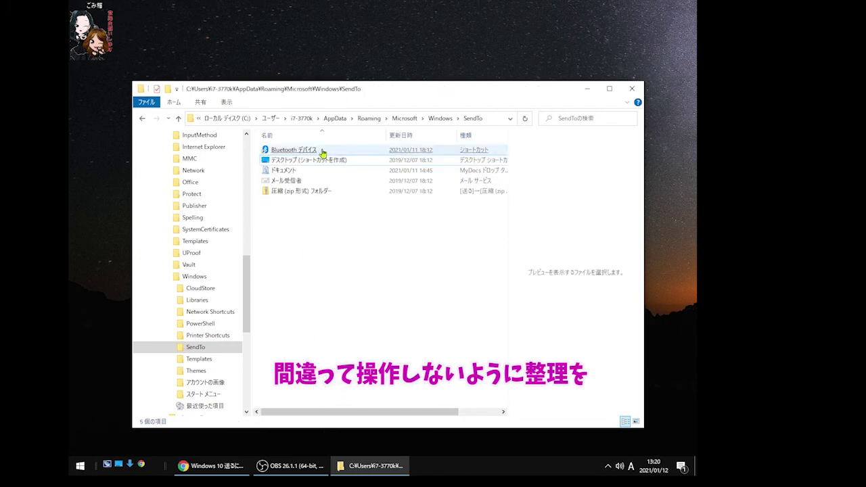
- Delete the メール受信者 and ドキュメント entries from the SendTo folder
click(292, 181)
right_click(292, 181)
click(311, 410)
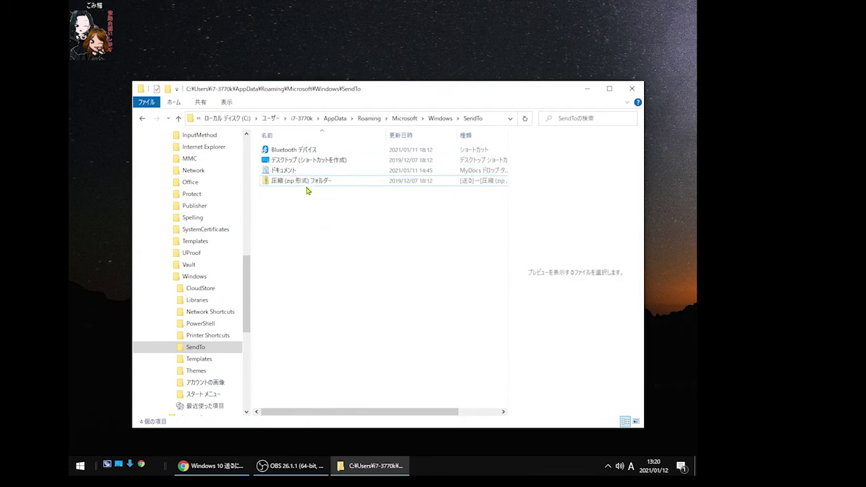
click(287, 172)
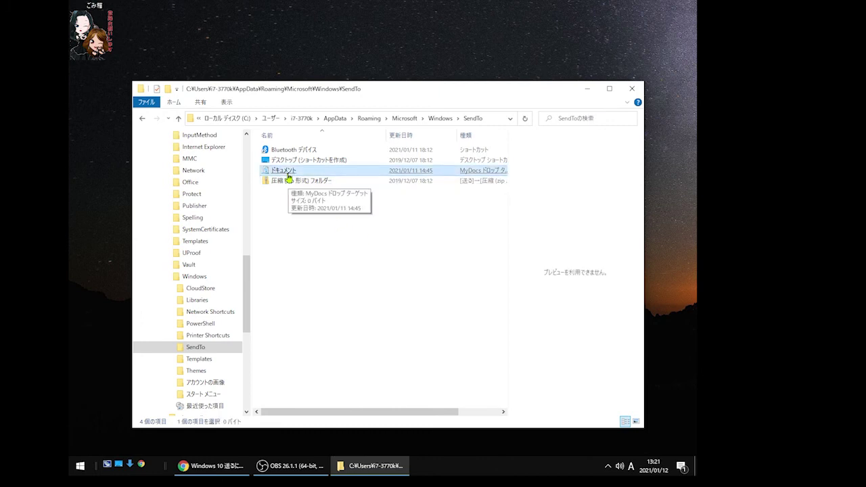
right_click(289, 178)
click(315, 389)
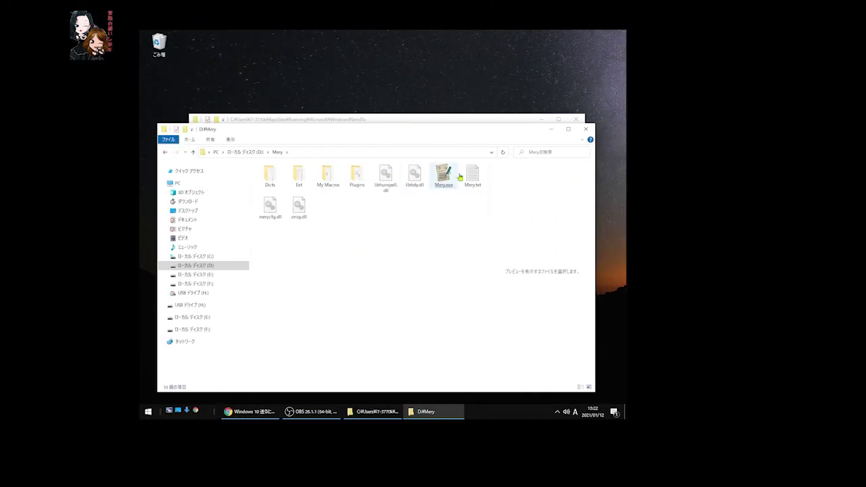
- Launch Mery.exe from D:\Mery to try the editor, and create a shortcut to it in the same folder
double_click(444, 176)
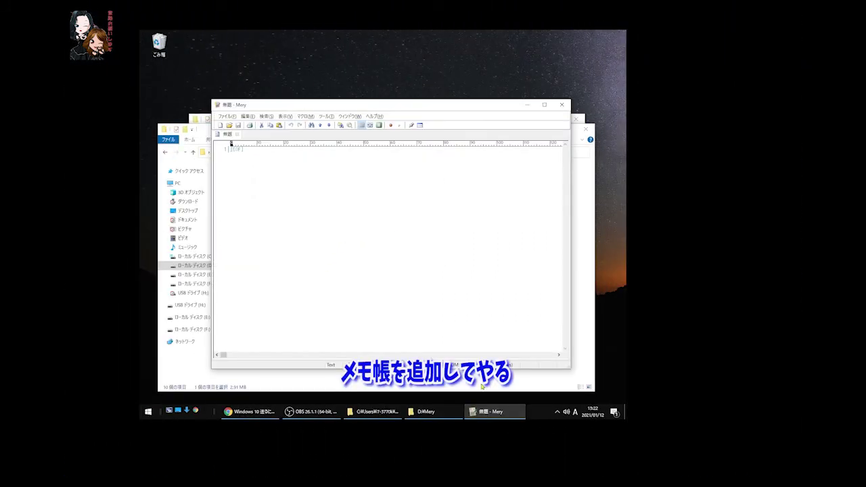
click(493, 411)
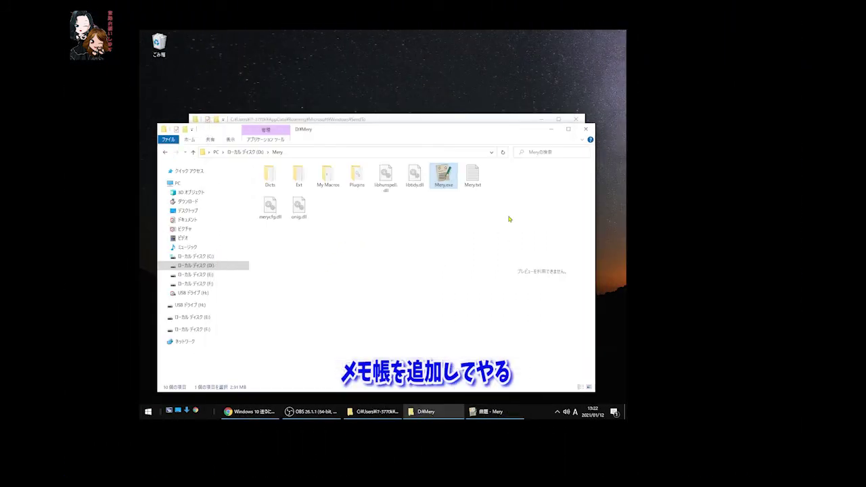
right_click(451, 177)
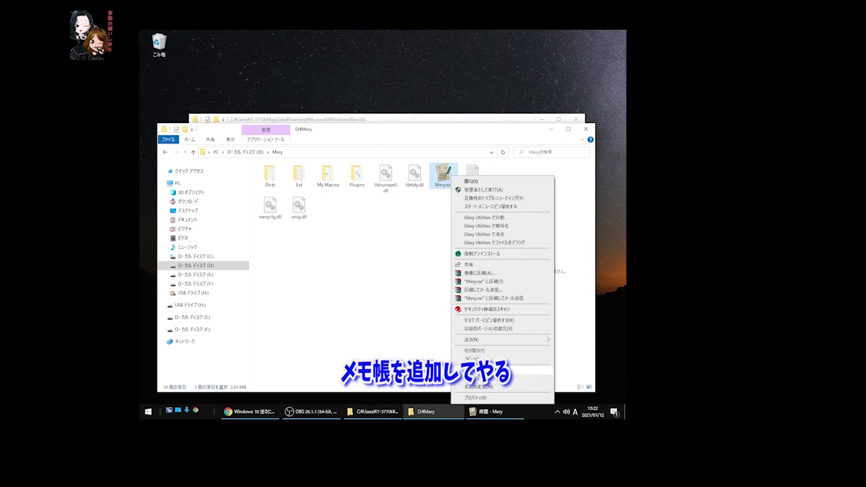
click(483, 369)
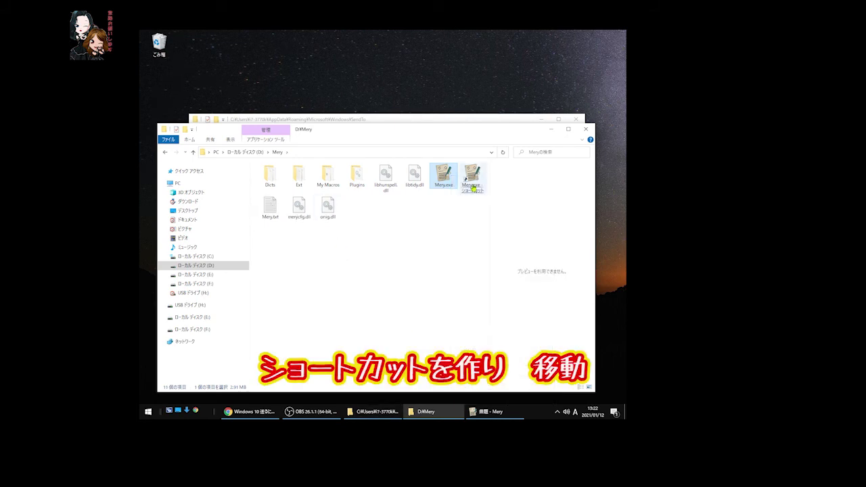
- Move the Mery.exe shortcut from D:\Mery into the SendTo folder
right_click(473, 189)
drag(473, 189, 357, 247)
right_click(333, 242)
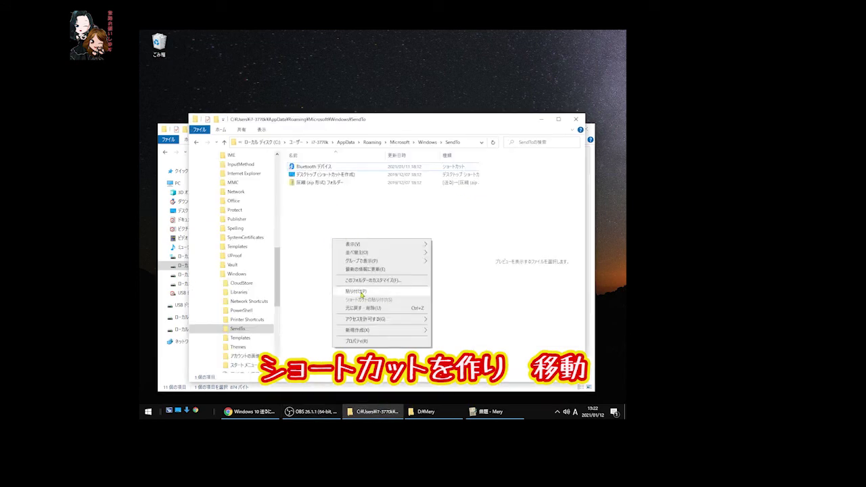
click(391, 292)
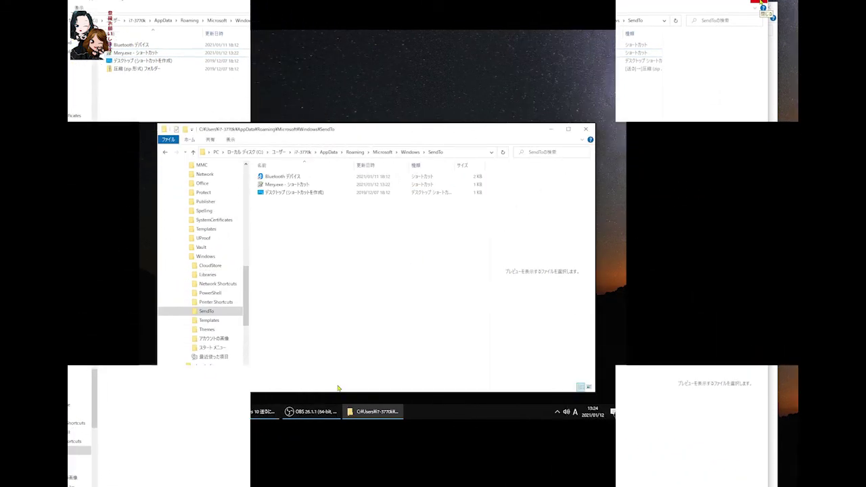
- Check the 送る options offered for the デスクトップ (ショートカットを作成) item in the SendTo folder
click(295, 193)
right_click(295, 194)
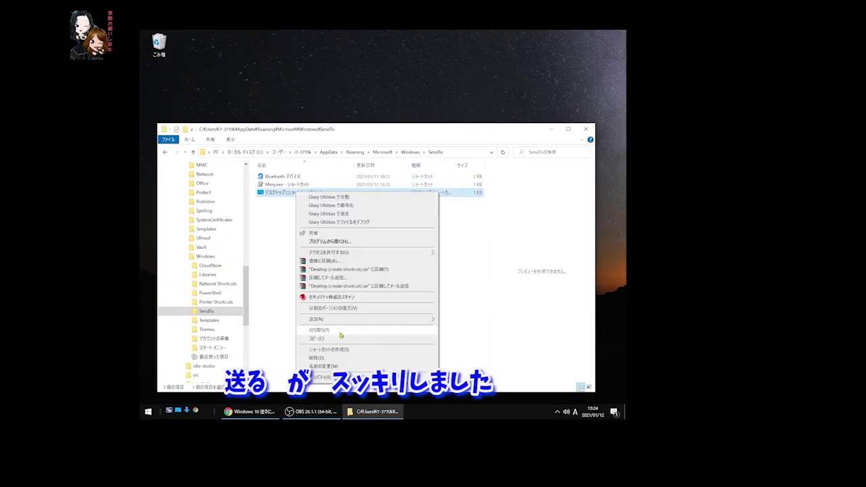
mouse_move(351, 324)
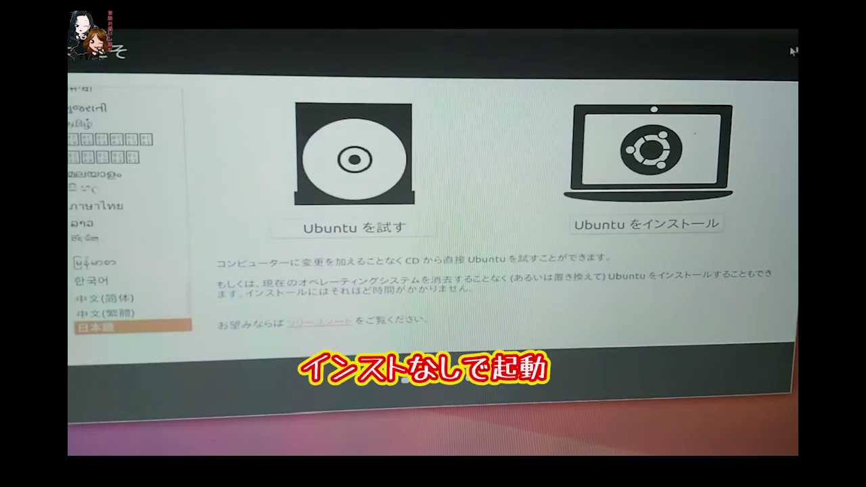
- Start Ubuntu in trial mode without installing it, and open the Media folder inside the Windows folder
click(365, 230)
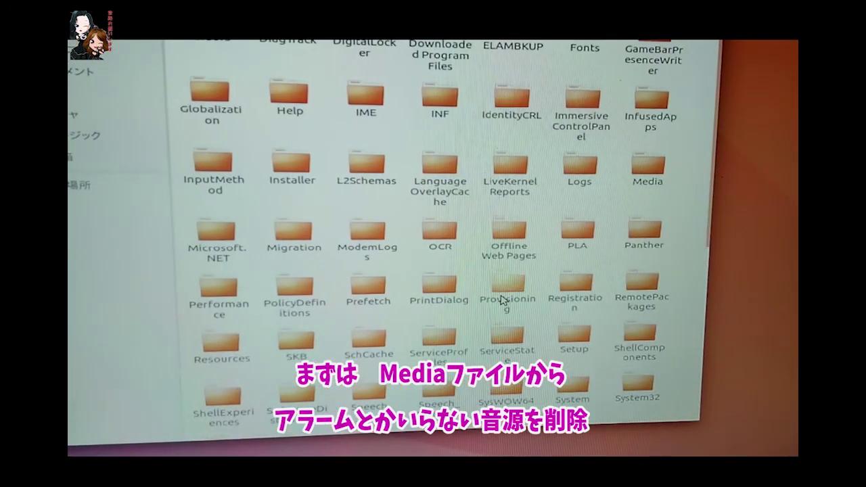
double_click(651, 169)
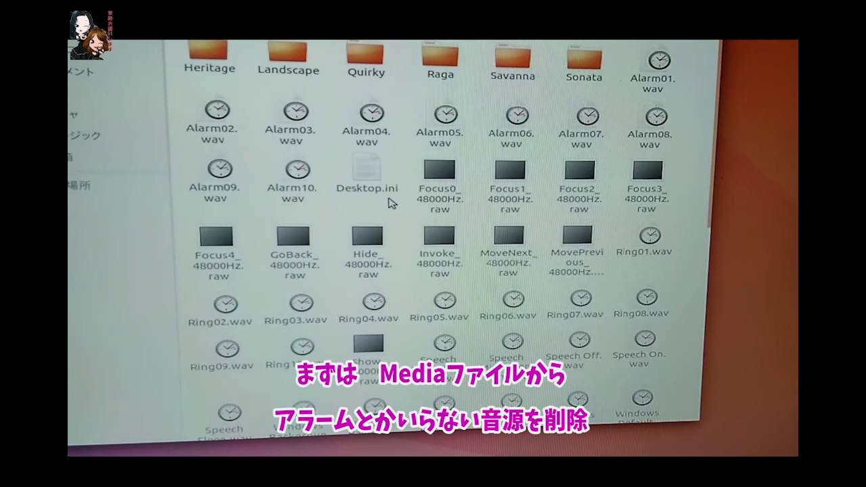
- Select the unneeded Alarm .wav sound files in the Media folder and delete them
click(191, 128)
key(shift+Right)
key(shift+Right)
key(shift+Right)
key(shift+Right)
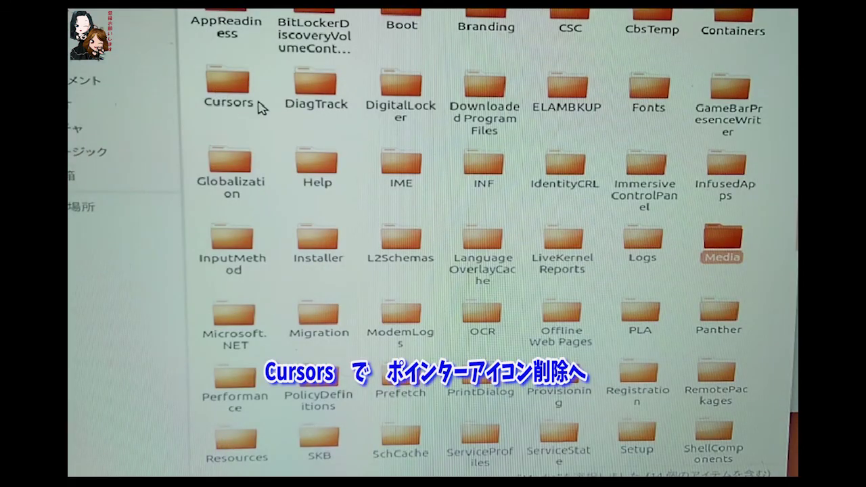
- Delete the unused pointer files aero_busy_l.ani and aero_busy_xl.ani from the Windows Cursors folder
click(242, 102)
double_click(241, 101)
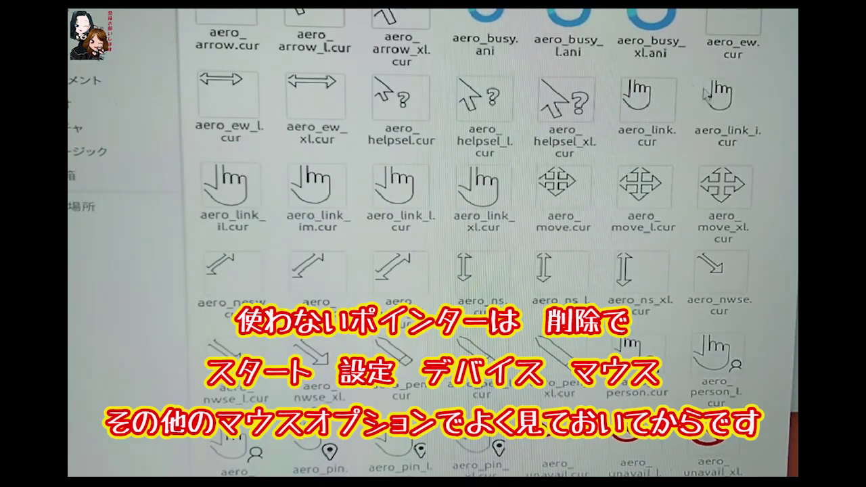
click(680, 26)
ctrl+click(568, 31)
right_click(568, 30)
click(606, 169)
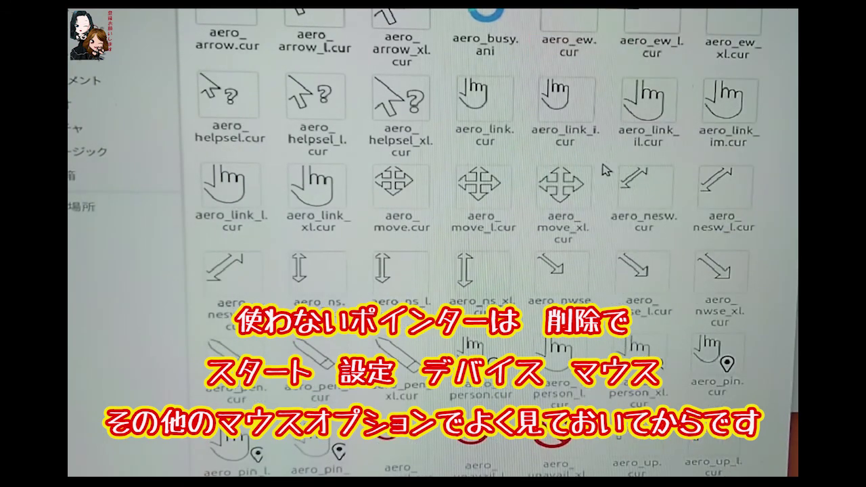